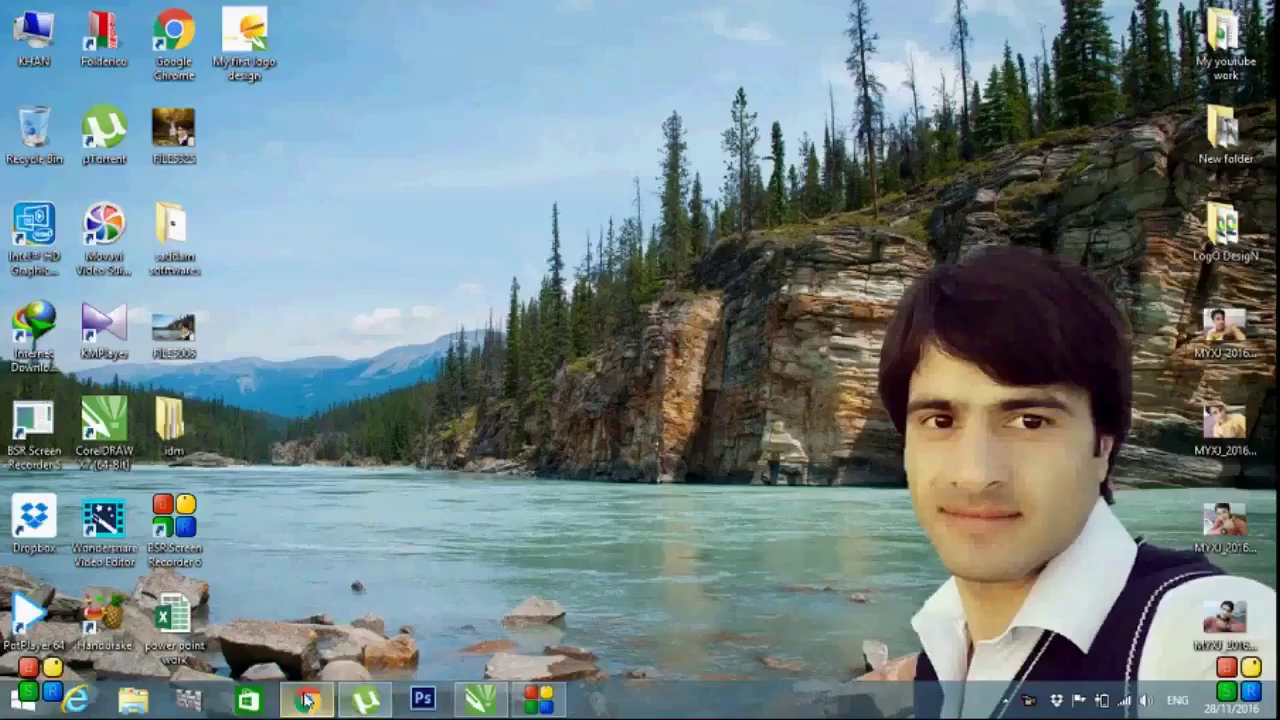
# - Glance at the YouTube channel in Chrome, then bring the blank Untitled-1 CorelDRAW document forward
pyautogui.moveTo(306, 699)
pyautogui.click(392, 550)
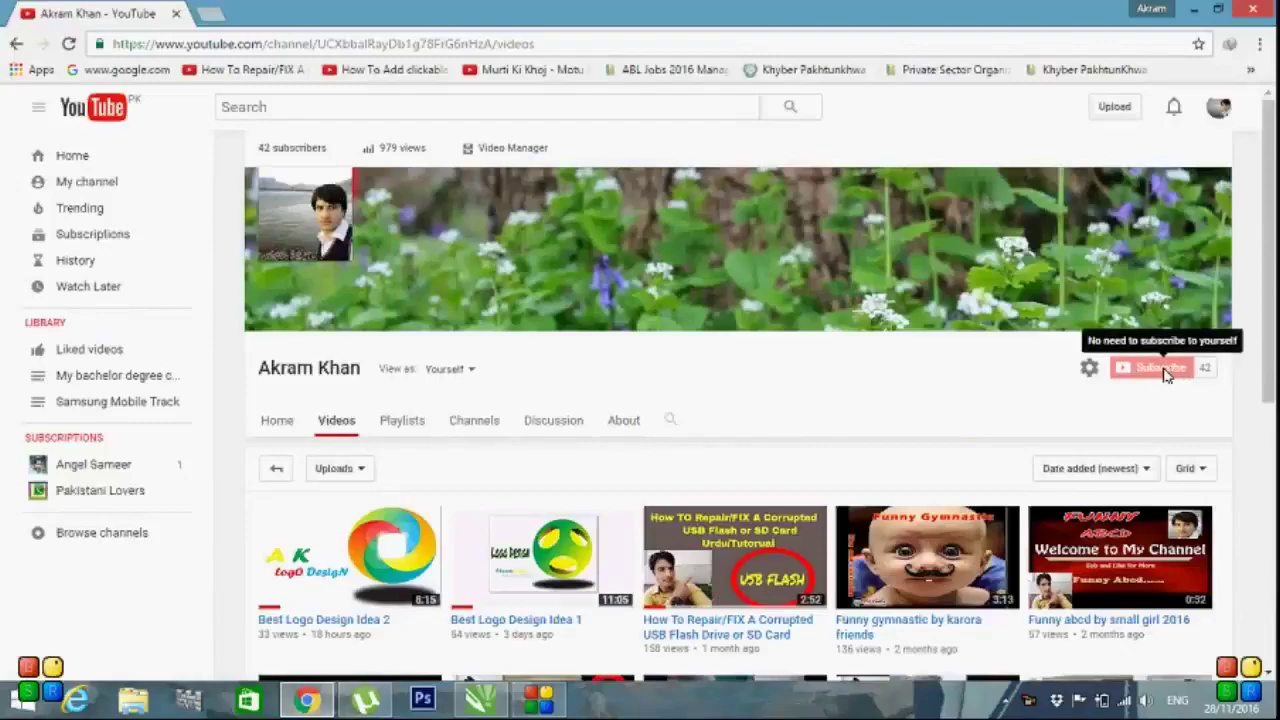
pyautogui.press('super+d')
pyautogui.click(480, 698)
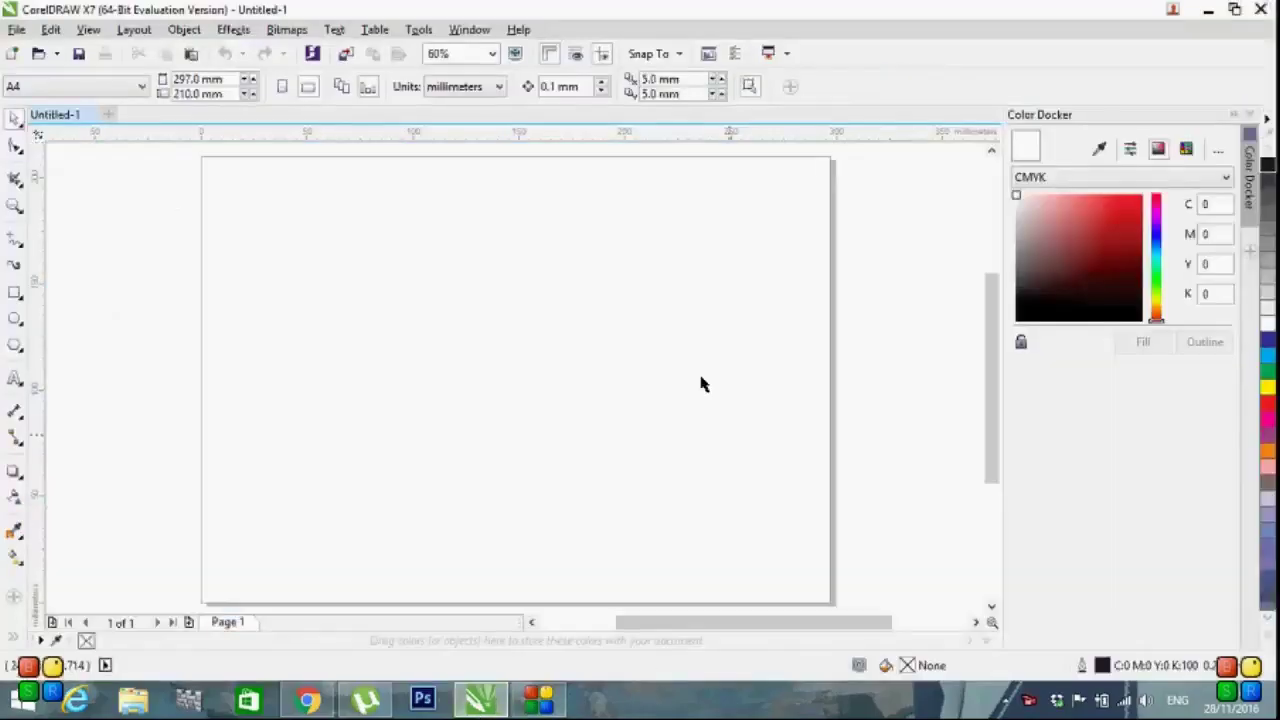
# - Draw a circle with the Ellipse tool and move it up toward the page top
pyautogui.click(13, 322)
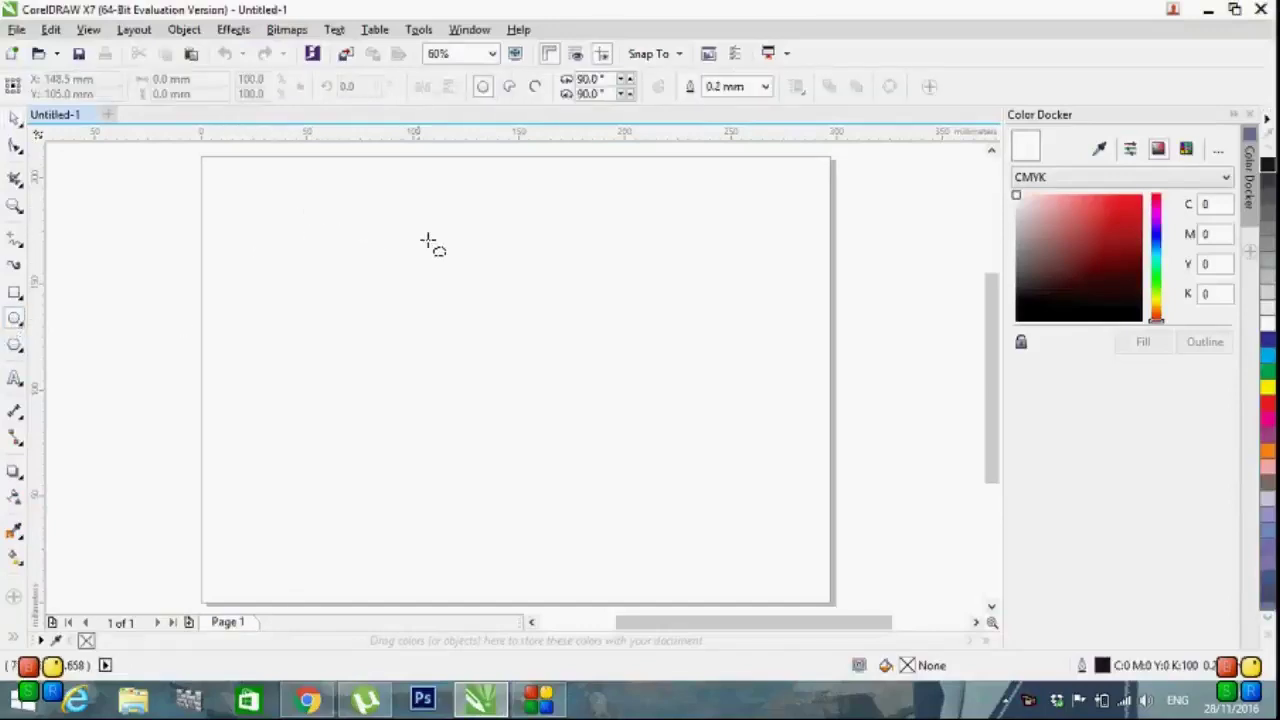
pyautogui.click(391, 277)
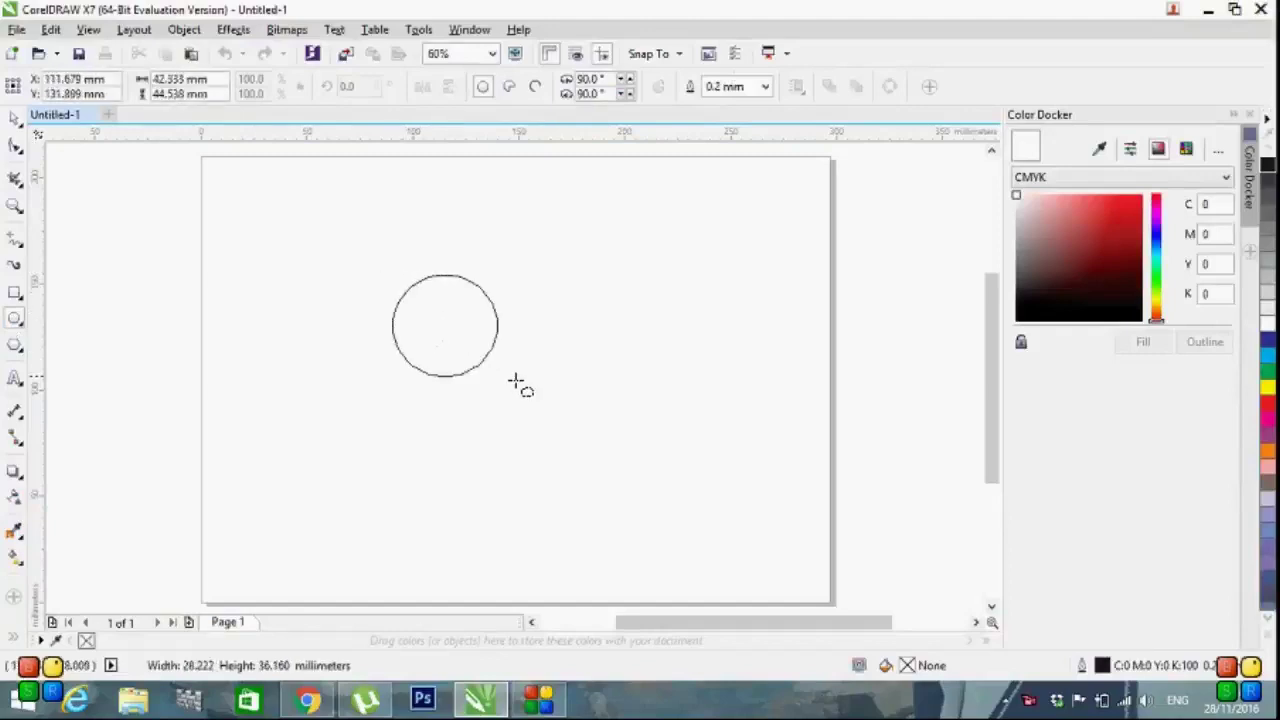
pyautogui.moveTo(392, 280); pyautogui.dragTo(602, 480)
pyautogui.click(12, 118)
pyautogui.click(405, 333)
pyautogui.moveTo(495, 370); pyautogui.dragTo(492, 267)
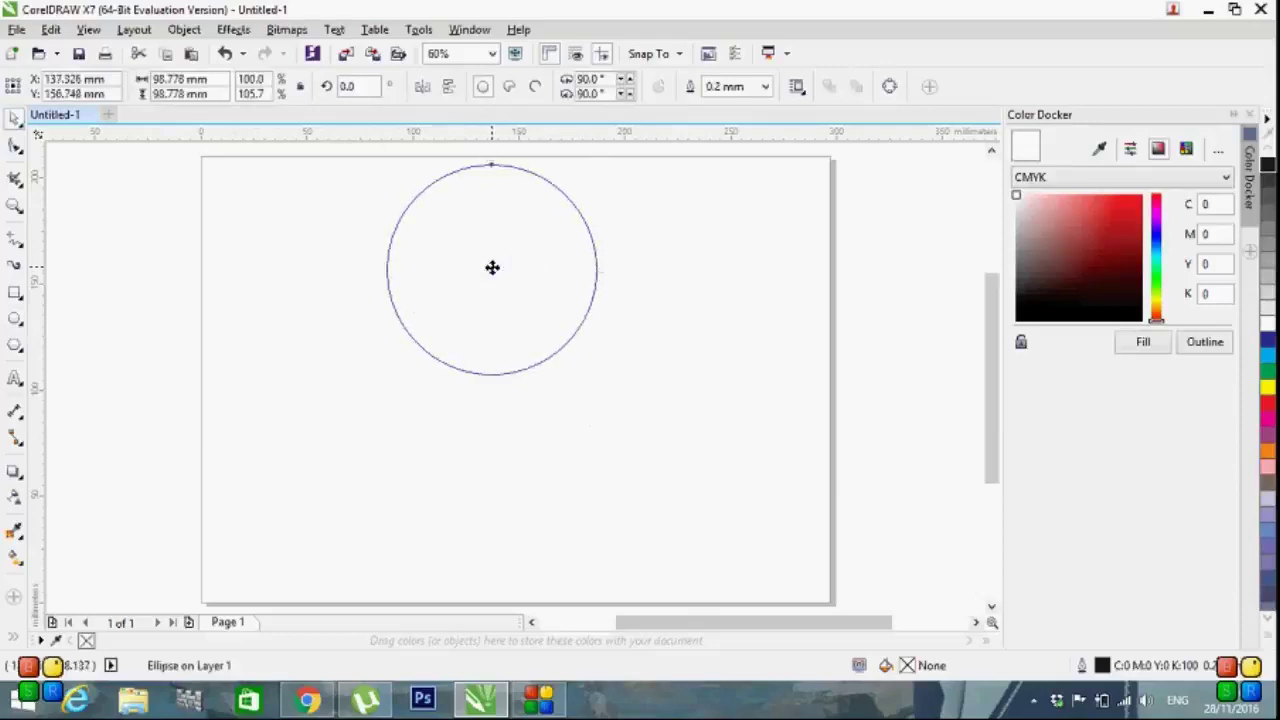
# - Copy the circle below the original with Ctrl+C/Ctrl+V, then shift the vertical pair down
pyautogui.hotkey('ctrl', 'c')
pyautogui.hotkey('ctrl', 'v')
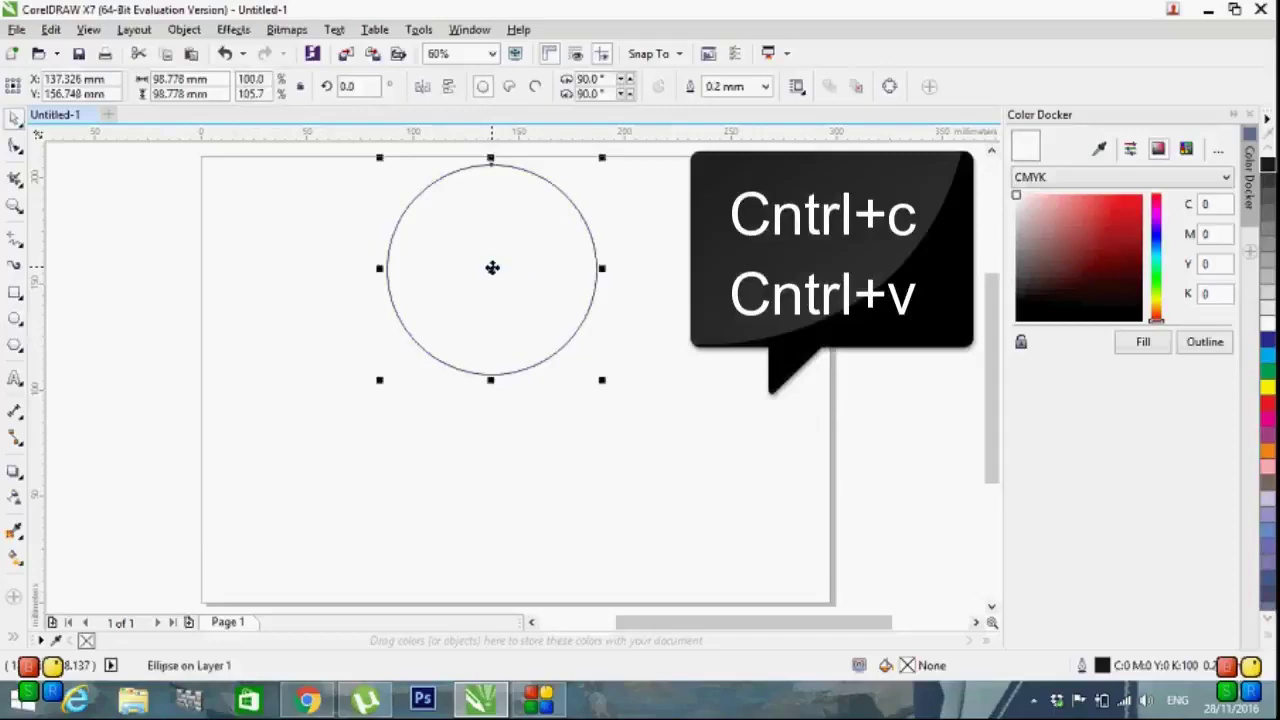
pyautogui.moveTo(492, 268); pyautogui.dragTo(492, 375)
pyautogui.click(712, 362)
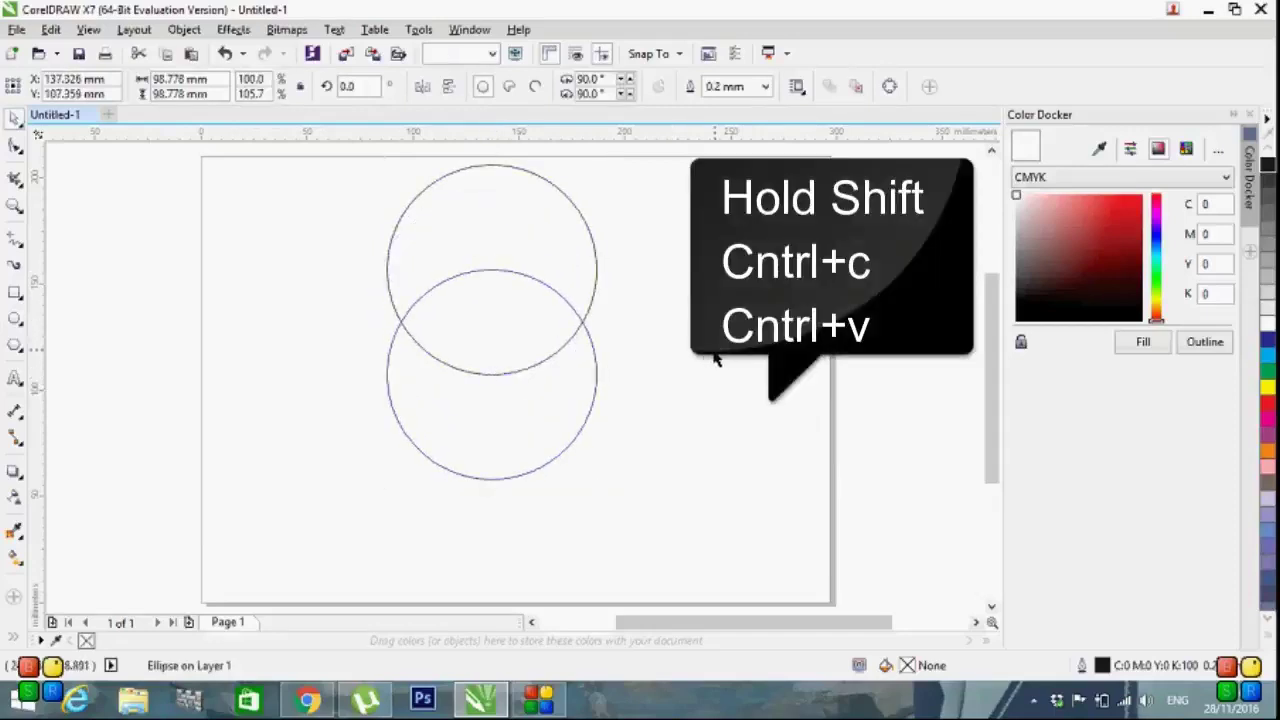
pyautogui.click(466, 171)
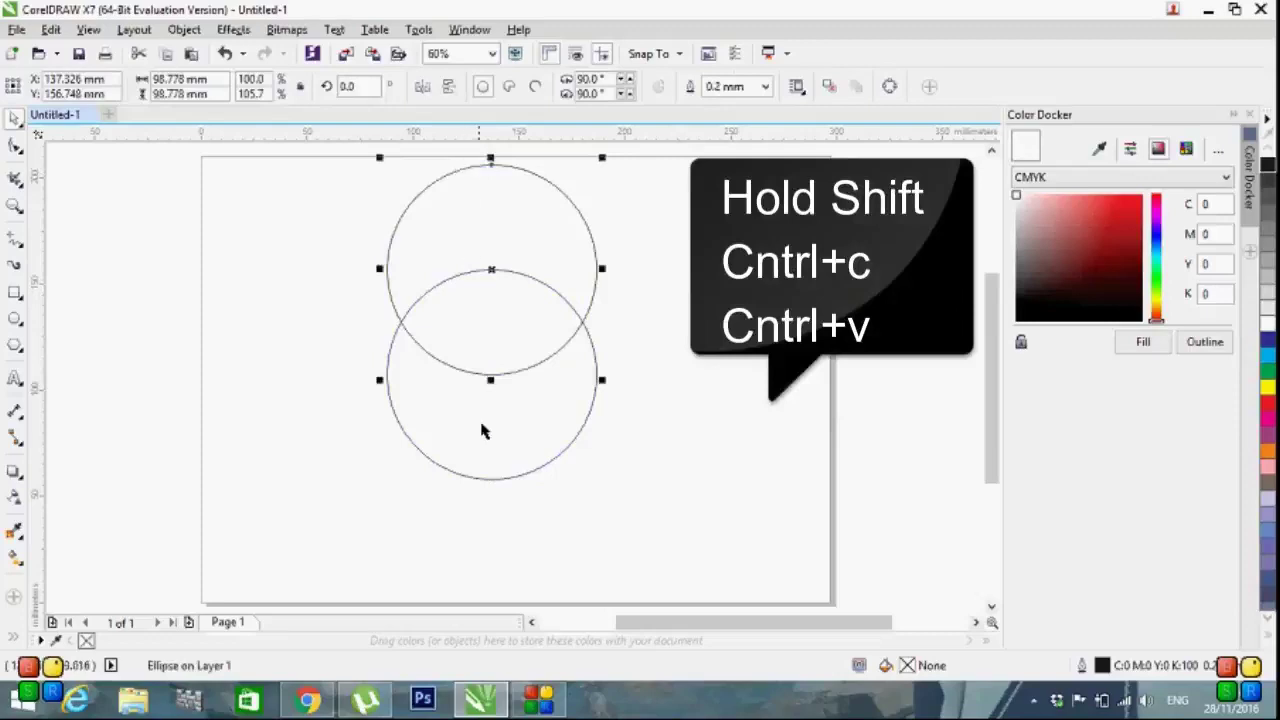
pyautogui.keyDown('shift'); pyautogui.click(497, 486); pyautogui.keyUp('shift')
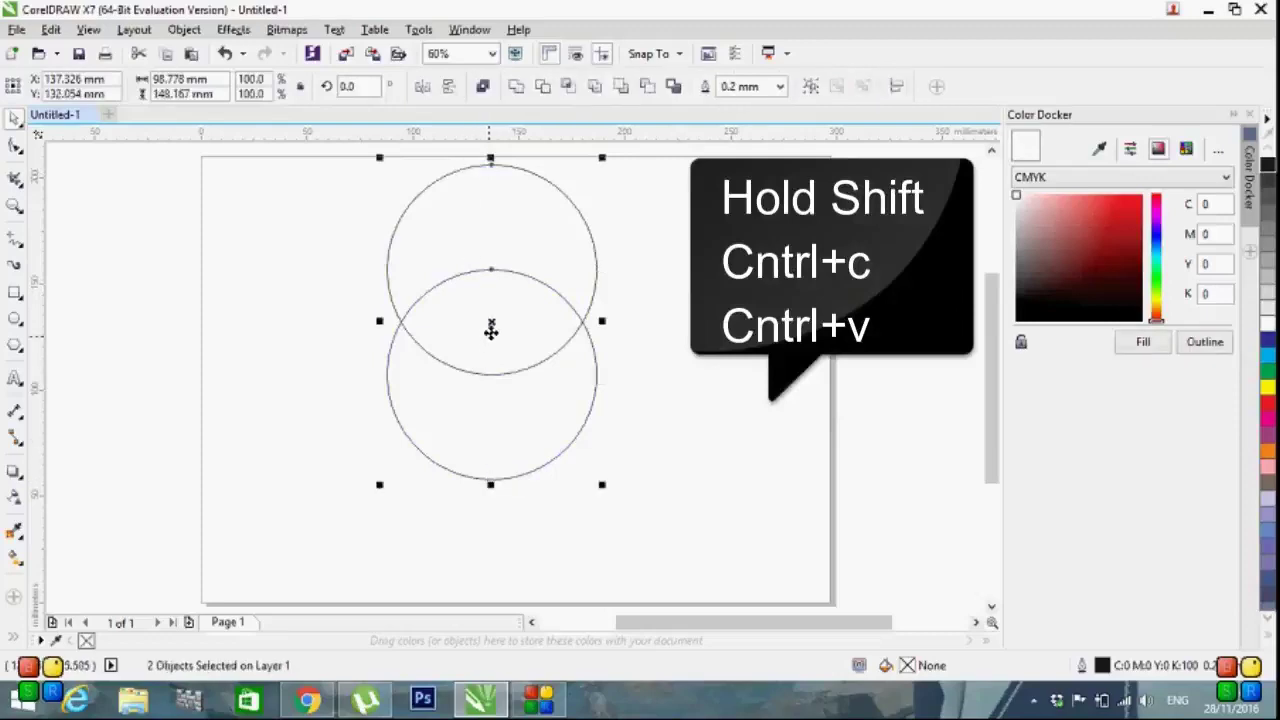
pyautogui.moveTo(493, 320); pyautogui.dragTo(506, 375)
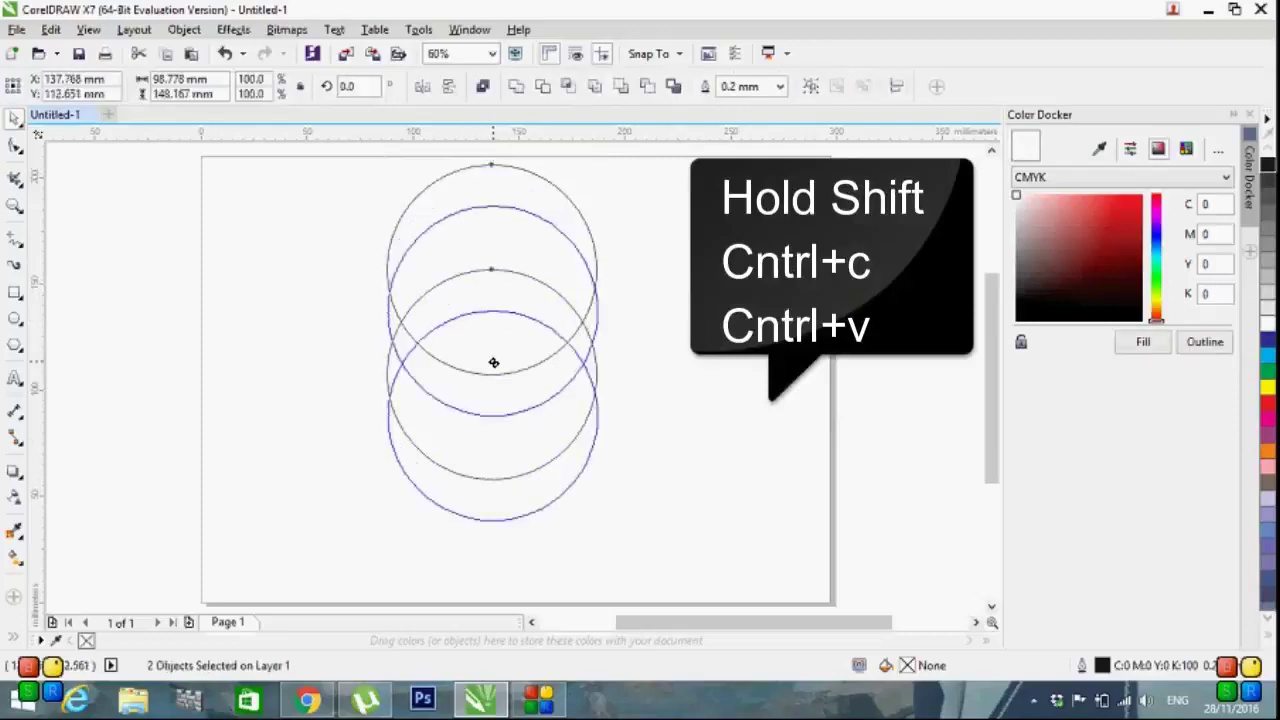
pyautogui.click(655, 380)
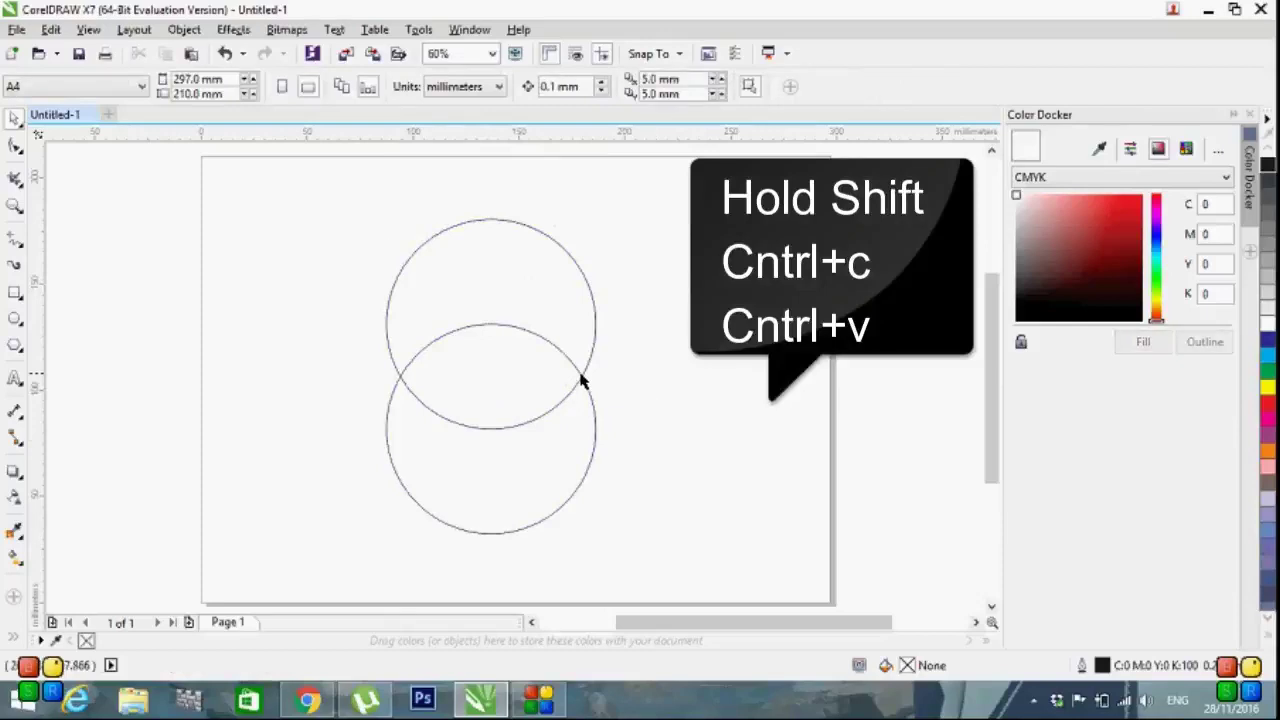
# - Rotate a duplicate of the vertical circle pair about 90° to make four overlapping circles
pyautogui.click(476, 229)
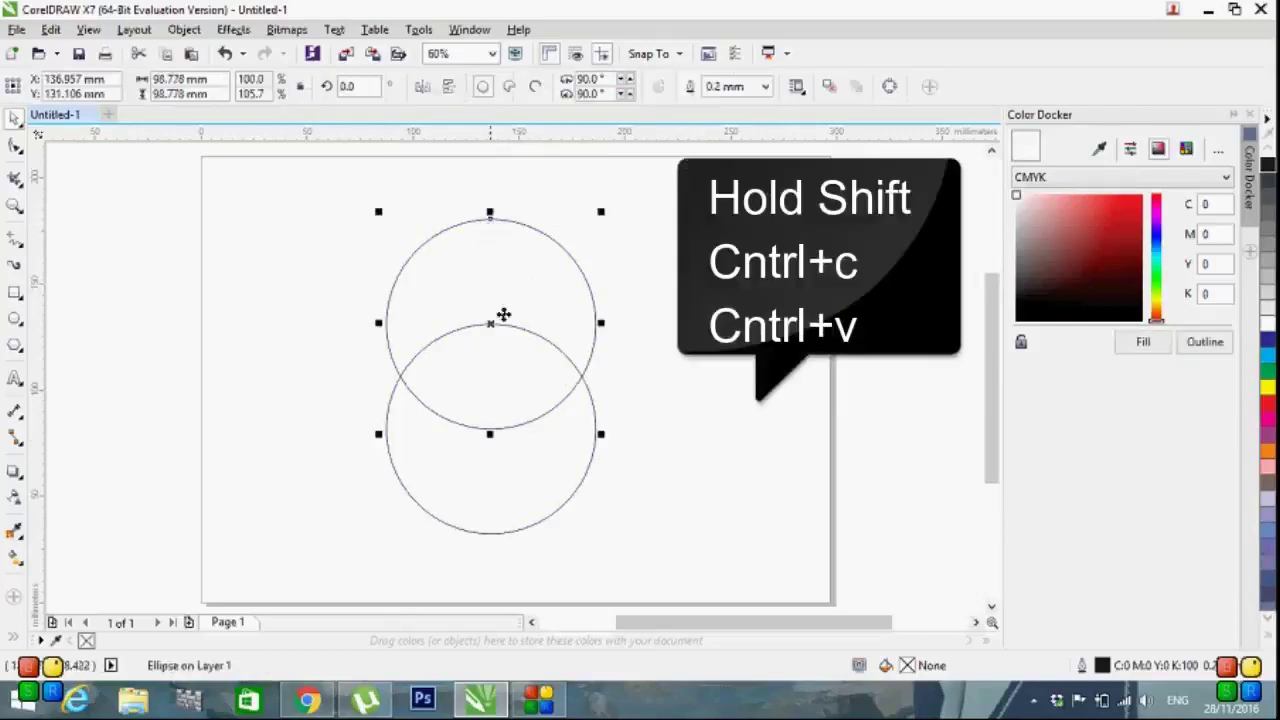
pyautogui.keyDown('shift'); pyautogui.click(488, 533); pyautogui.keyUp('shift')
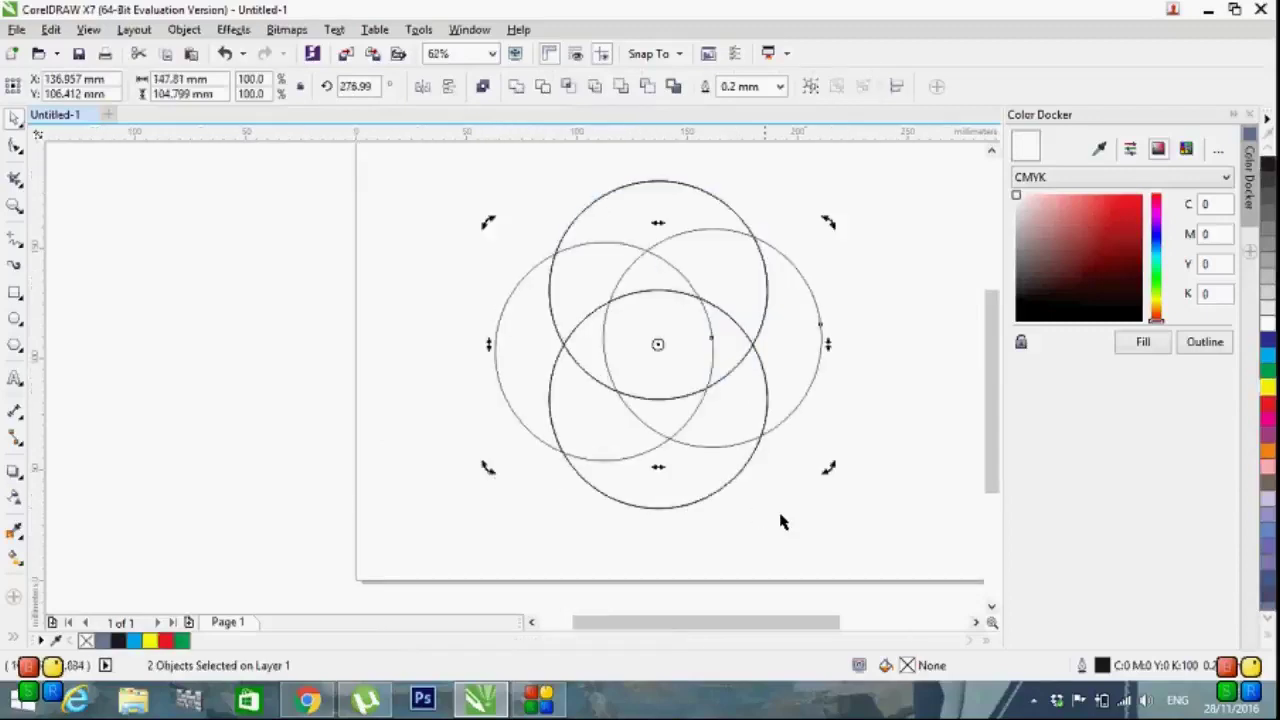
pyautogui.moveTo(830, 470); pyautogui.dragTo(820, 493)
pyautogui.click(895, 480)
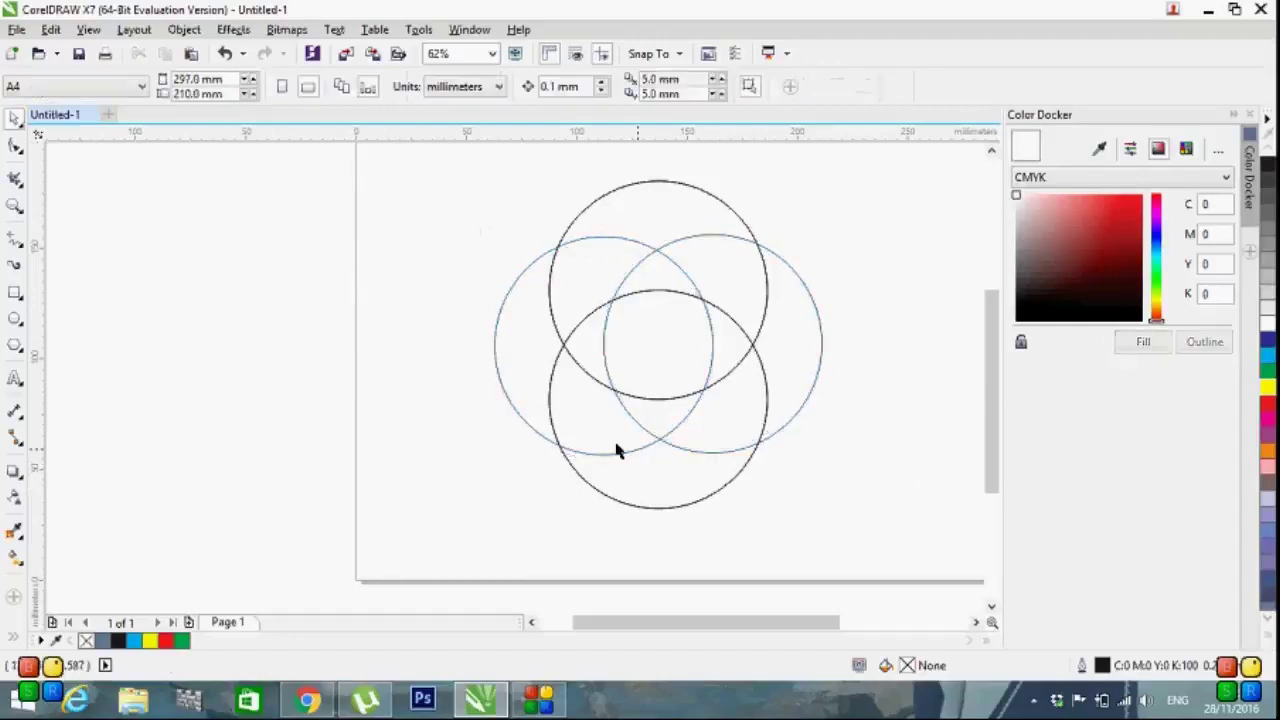
pyautogui.click(18, 637)
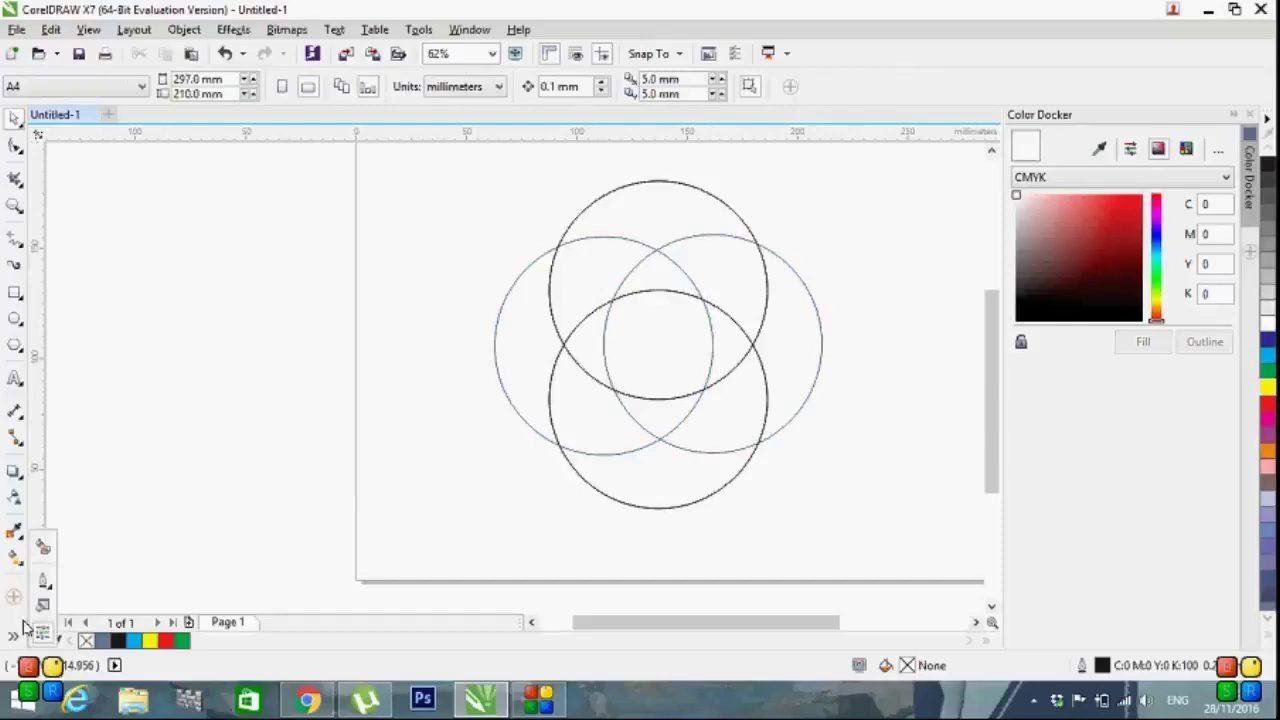
# - Smart Fill the three overlap regions that form the top crescent
pyautogui.click(43, 548)
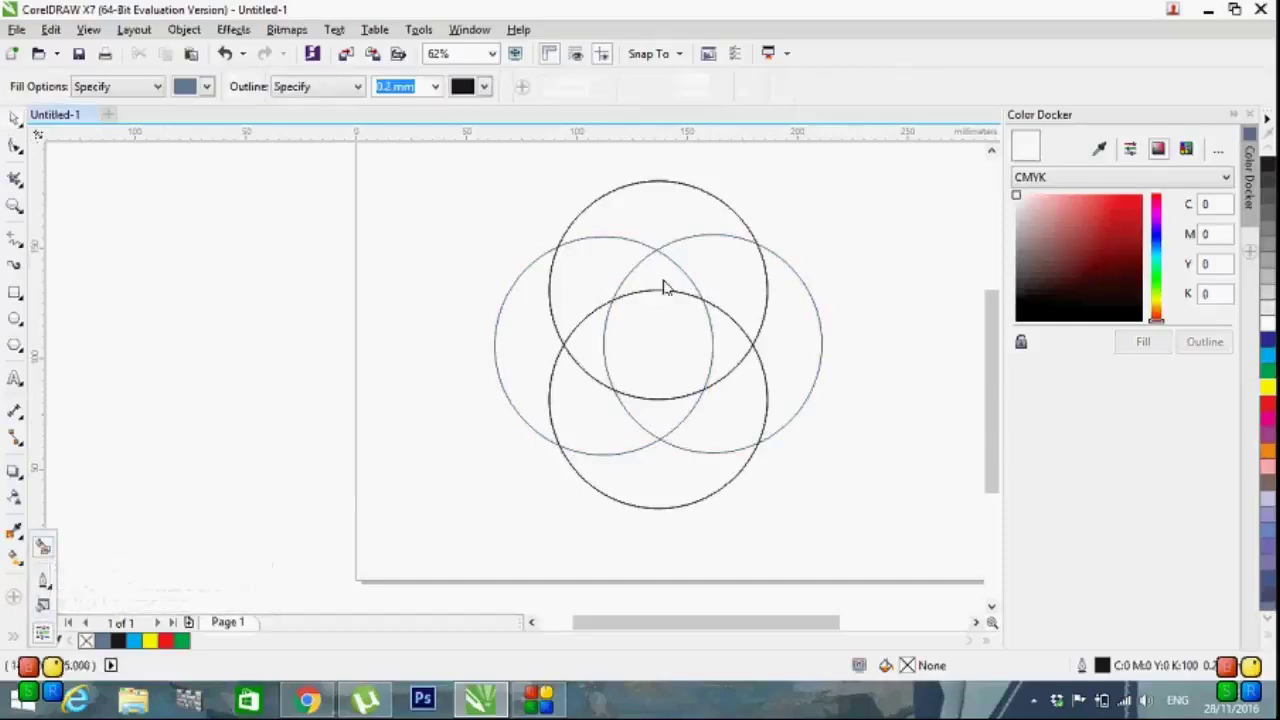
pyautogui.click(662, 220)
pyautogui.click(745, 267)
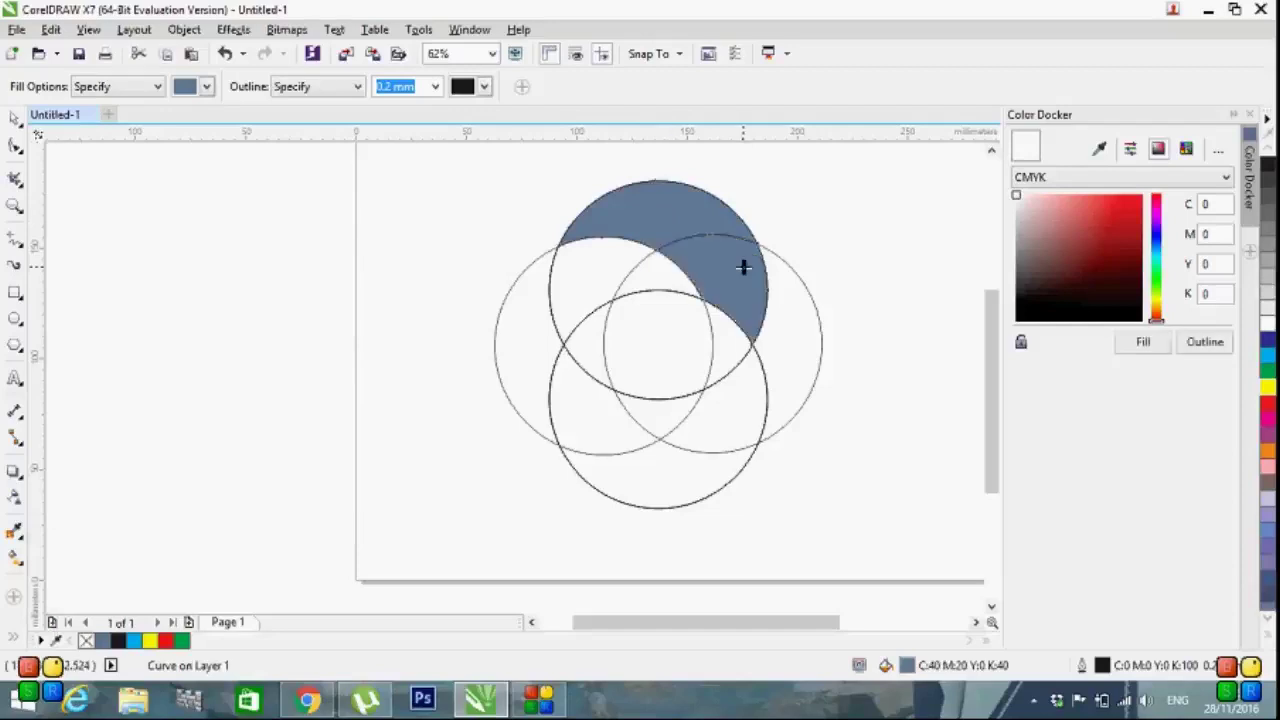
pyautogui.click(723, 331)
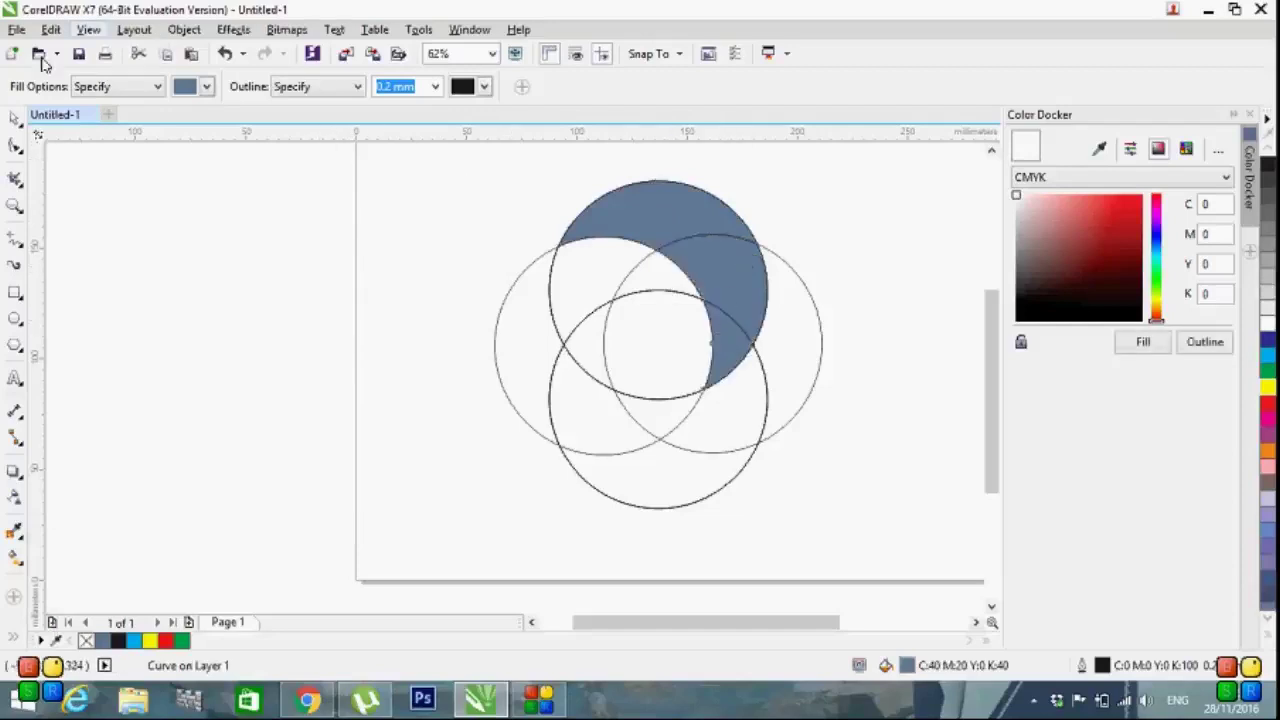
# - Weld the three top pieces into one crescent and fill it cyan
pyautogui.click(12, 119)
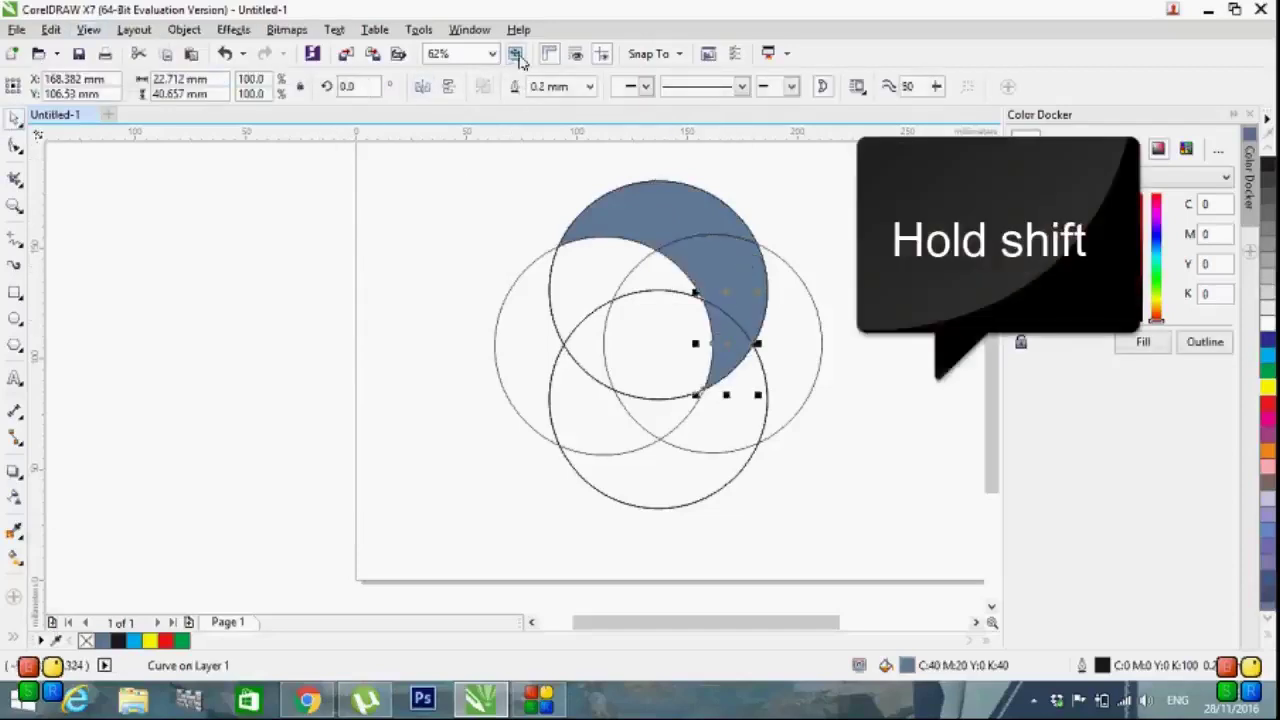
pyautogui.click(646, 208)
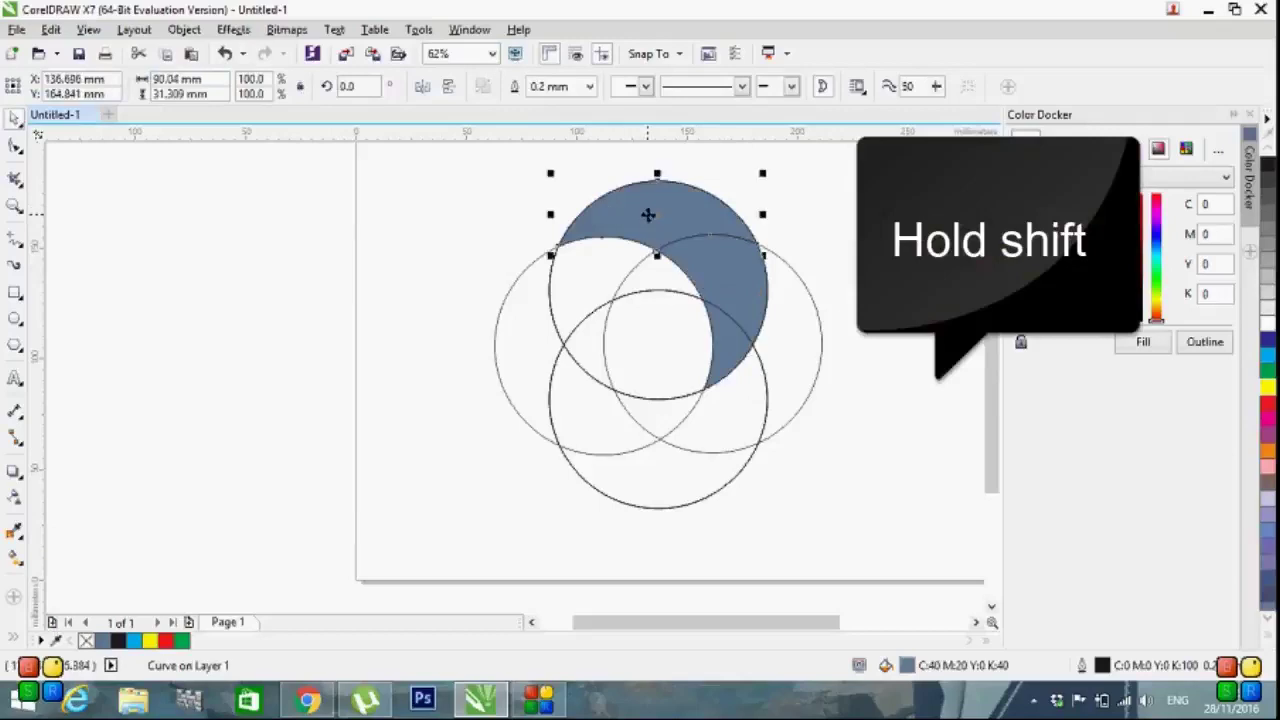
pyautogui.keyDown('shift'); pyautogui.click(716, 274); pyautogui.keyUp('shift')
pyautogui.keyDown('shift'); pyautogui.click(713, 350); pyautogui.keyUp('shift')
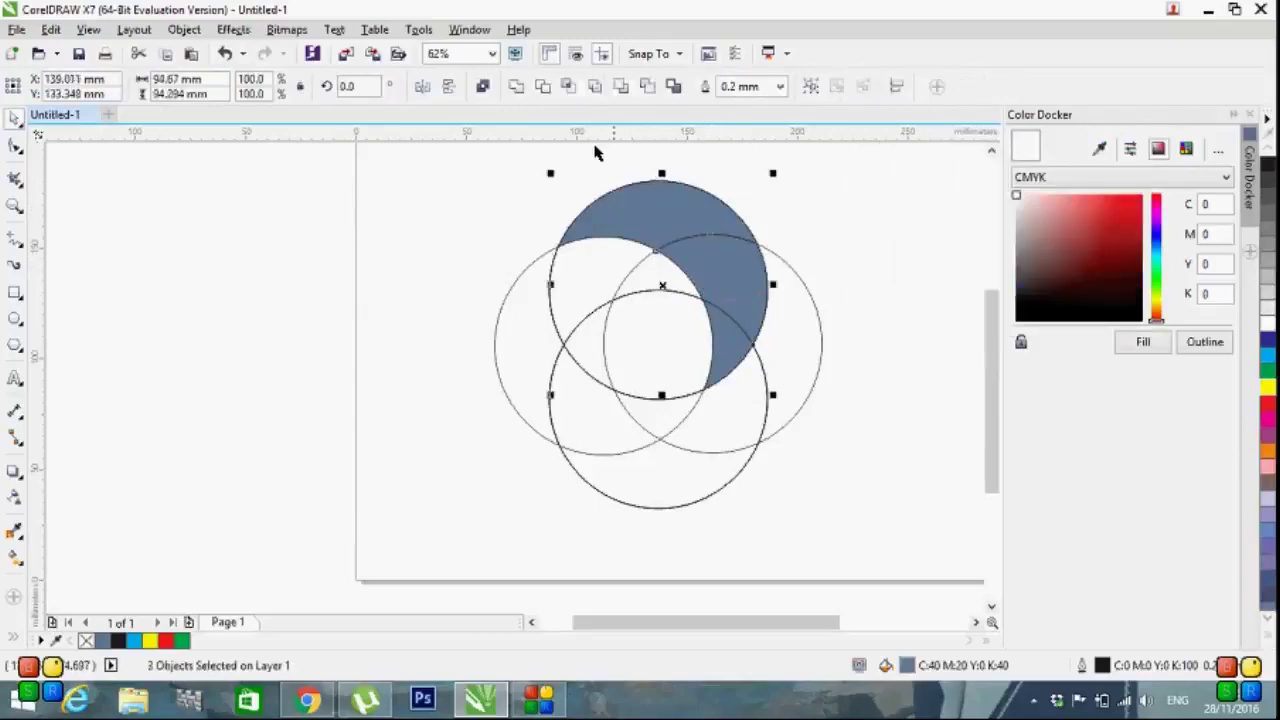
pyautogui.click(517, 92)
pyautogui.click(1268, 362)
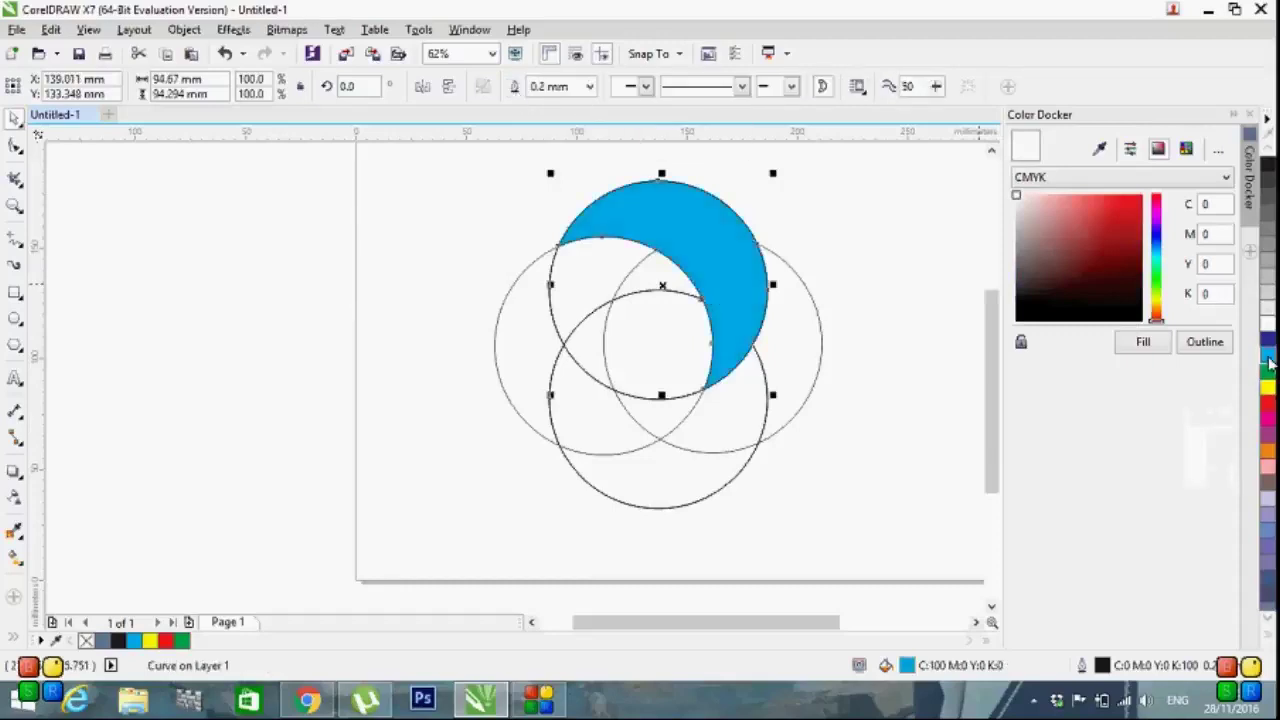
pyautogui.click(877, 283)
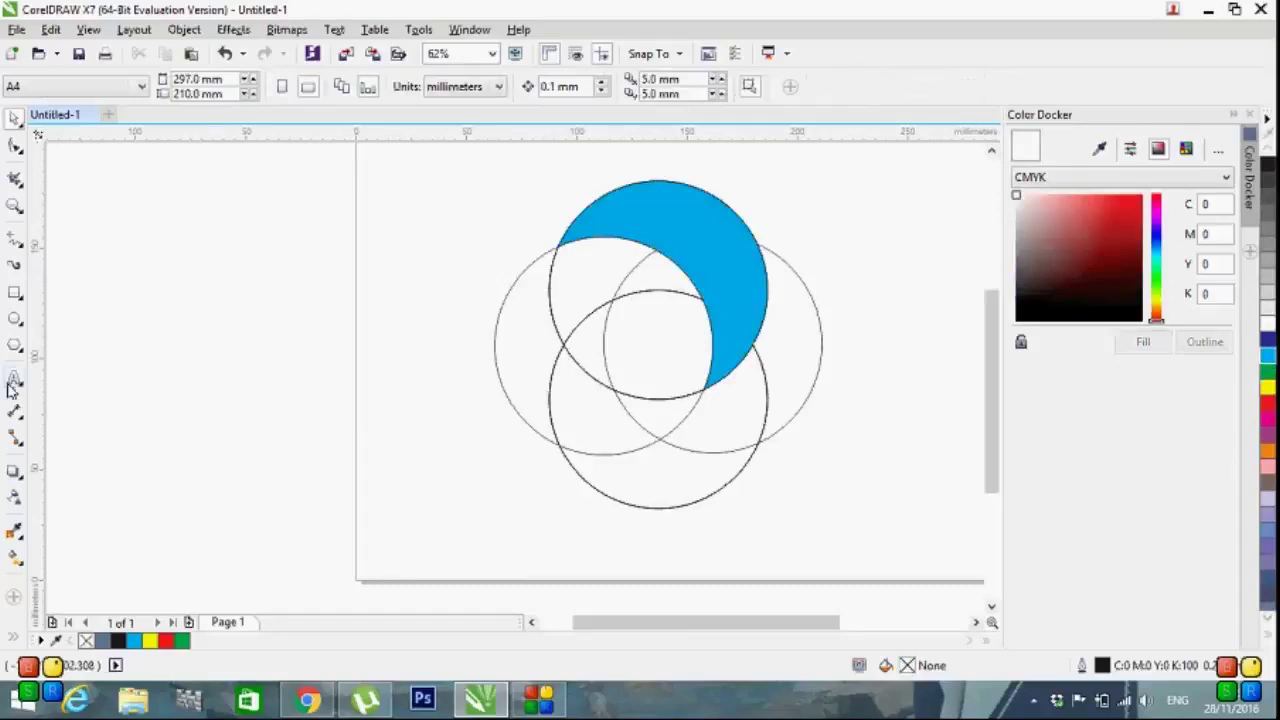
# - Smart Fill the three overlap regions forming the right crescent
pyautogui.click(11, 638)
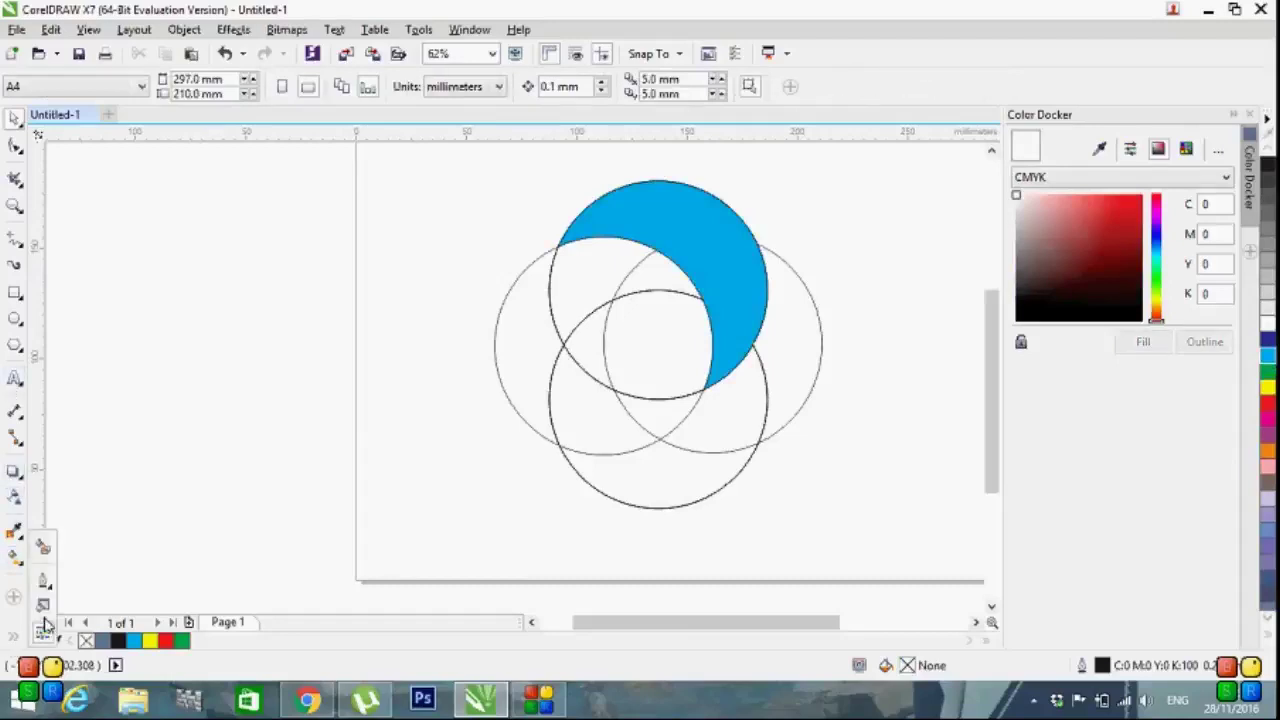
pyautogui.click(43, 549)
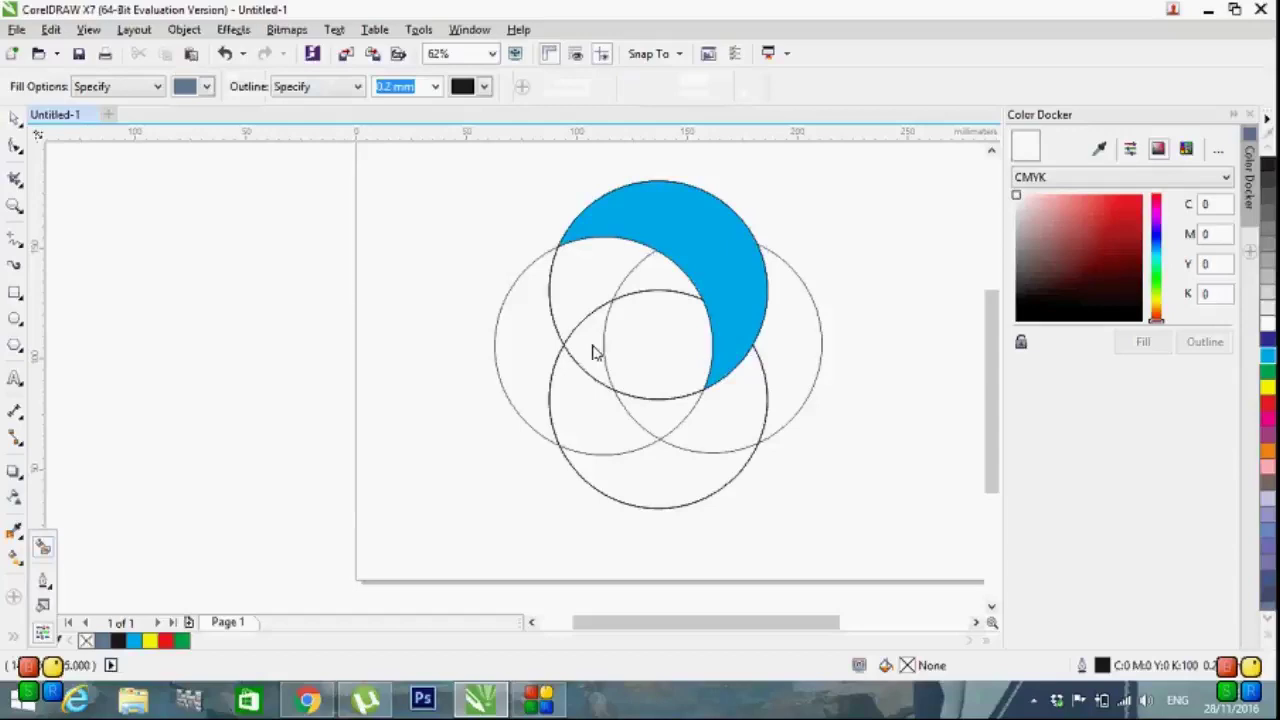
pyautogui.click(807, 329)
pyautogui.click(731, 400)
pyautogui.click(669, 409)
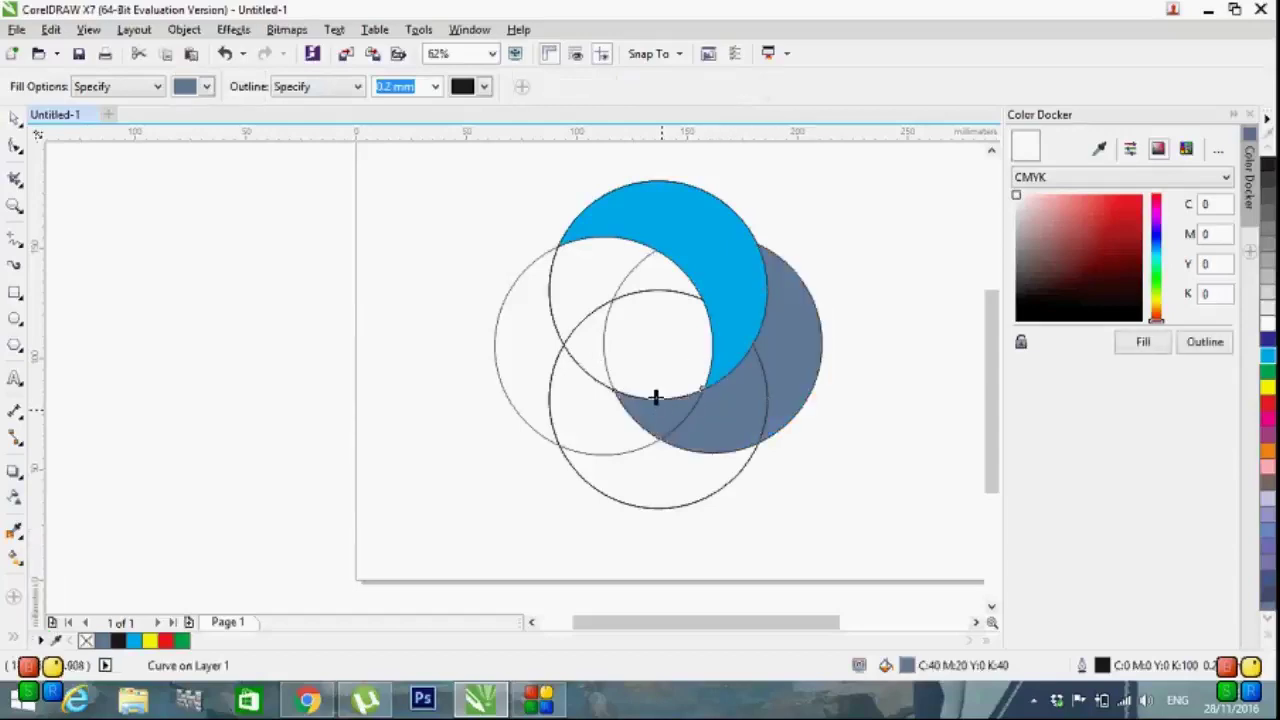
# - Weld the three right pieces into one crescent and fill it yellow
pyautogui.click(15, 118)
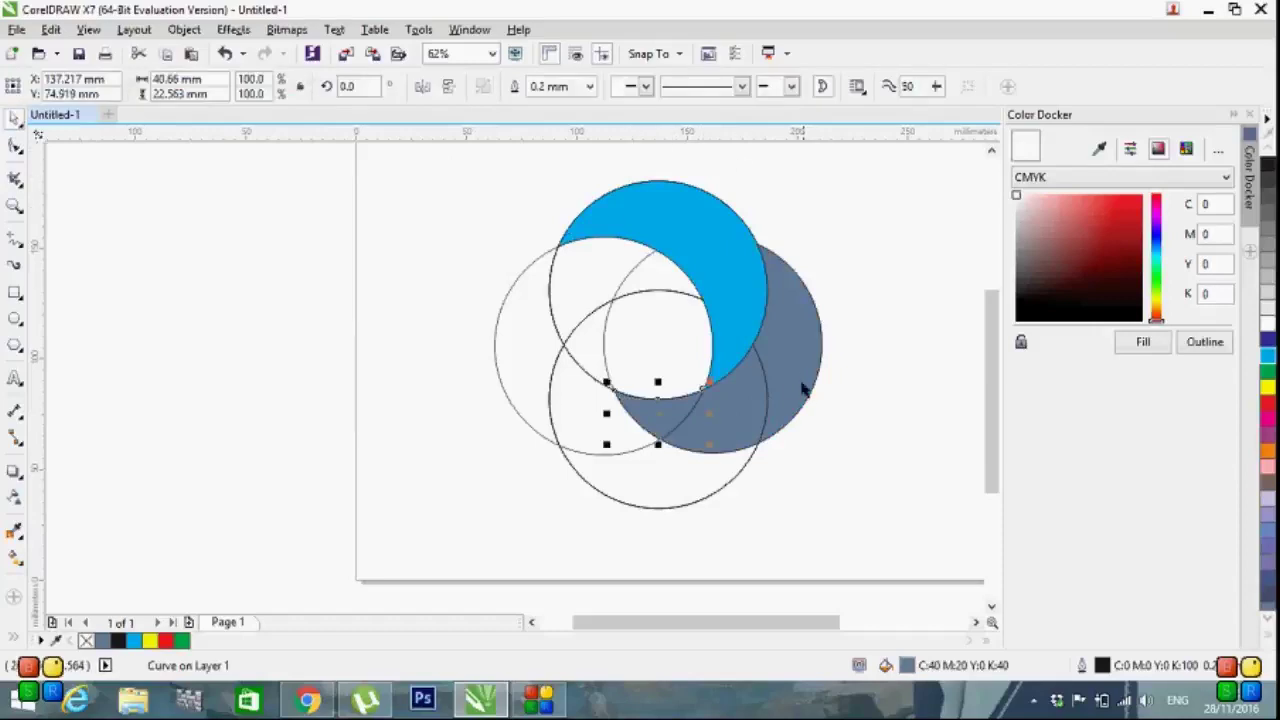
pyautogui.click(792, 348)
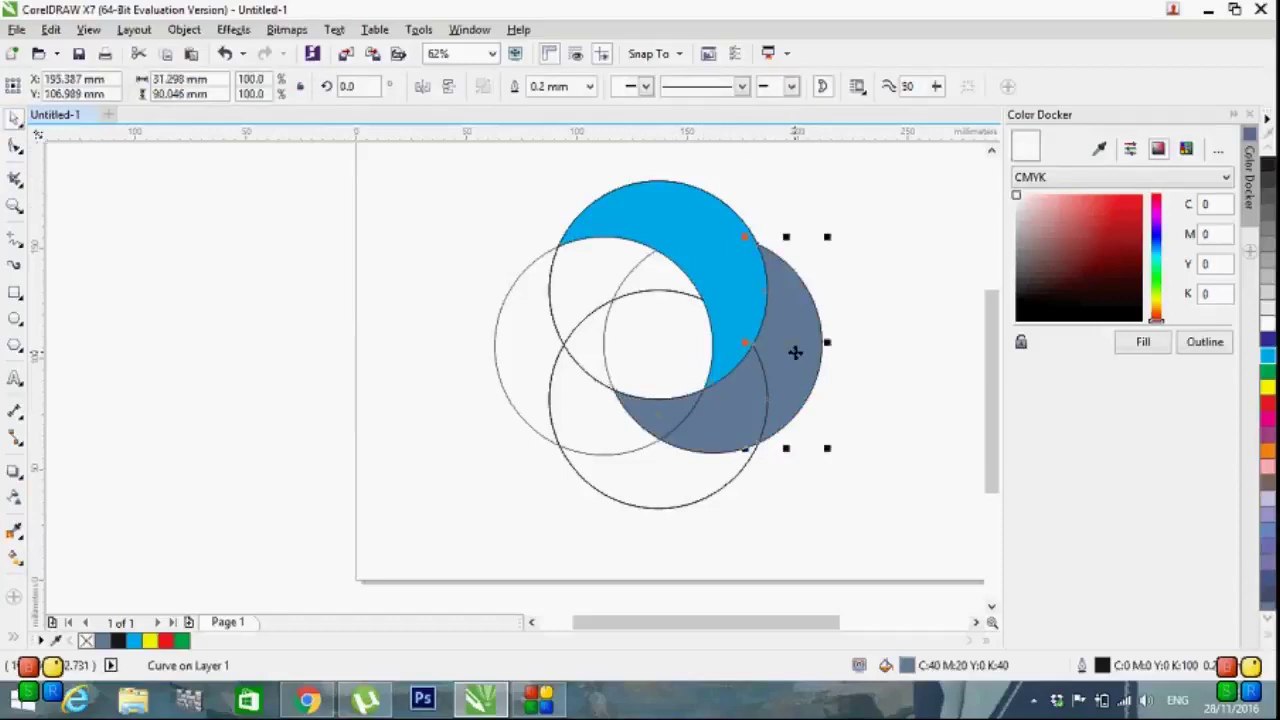
pyautogui.keyDown('shift'); pyautogui.click(726, 425); pyautogui.keyUp('shift')
pyautogui.keyDown('shift'); pyautogui.click(668, 414); pyautogui.keyUp('shift')
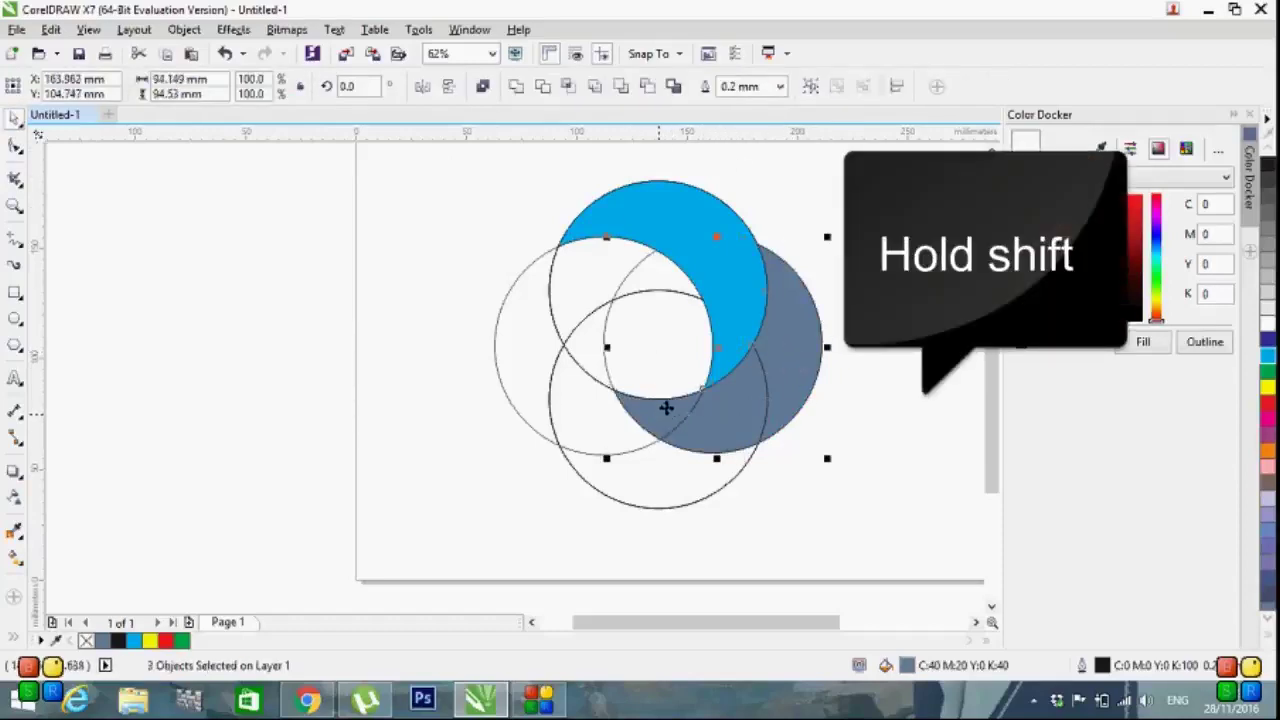
pyautogui.click(516, 88)
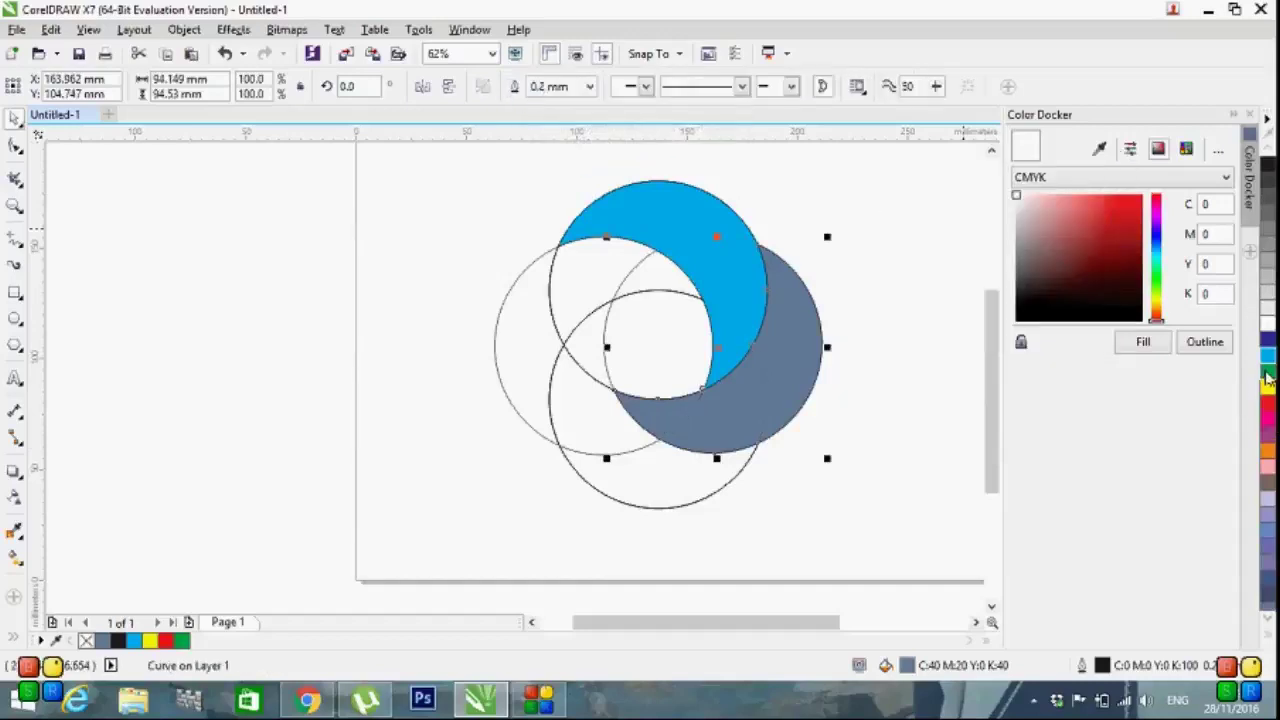
pyautogui.click(1267, 388)
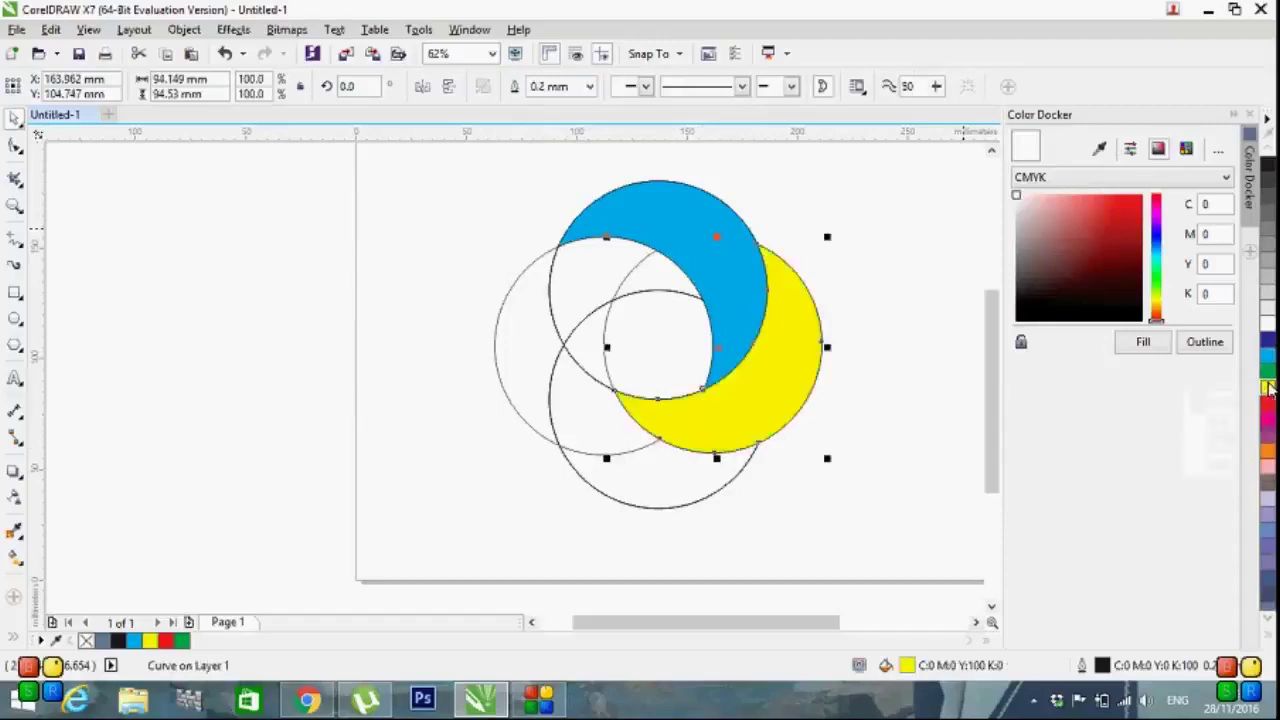
pyautogui.click(870, 378)
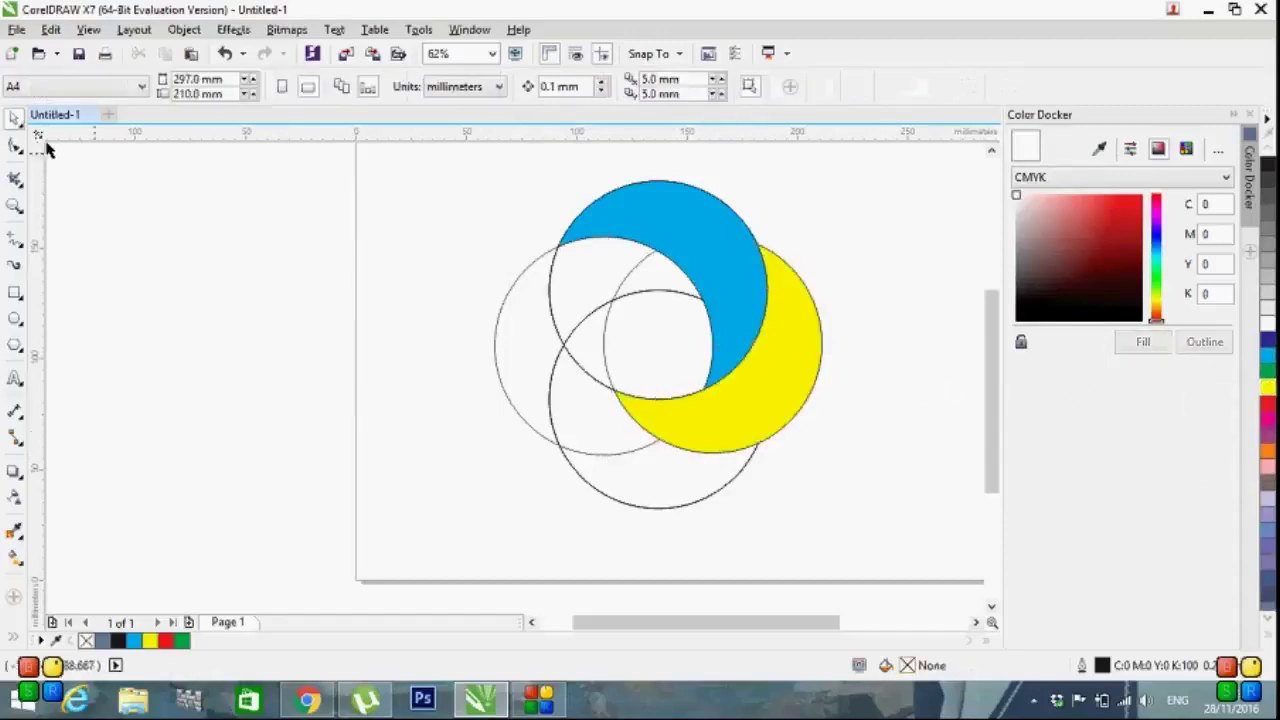
# - Smart Fill the three overlap regions forming the lower crescent
pyautogui.click(12, 640)
pyautogui.click(44, 548)
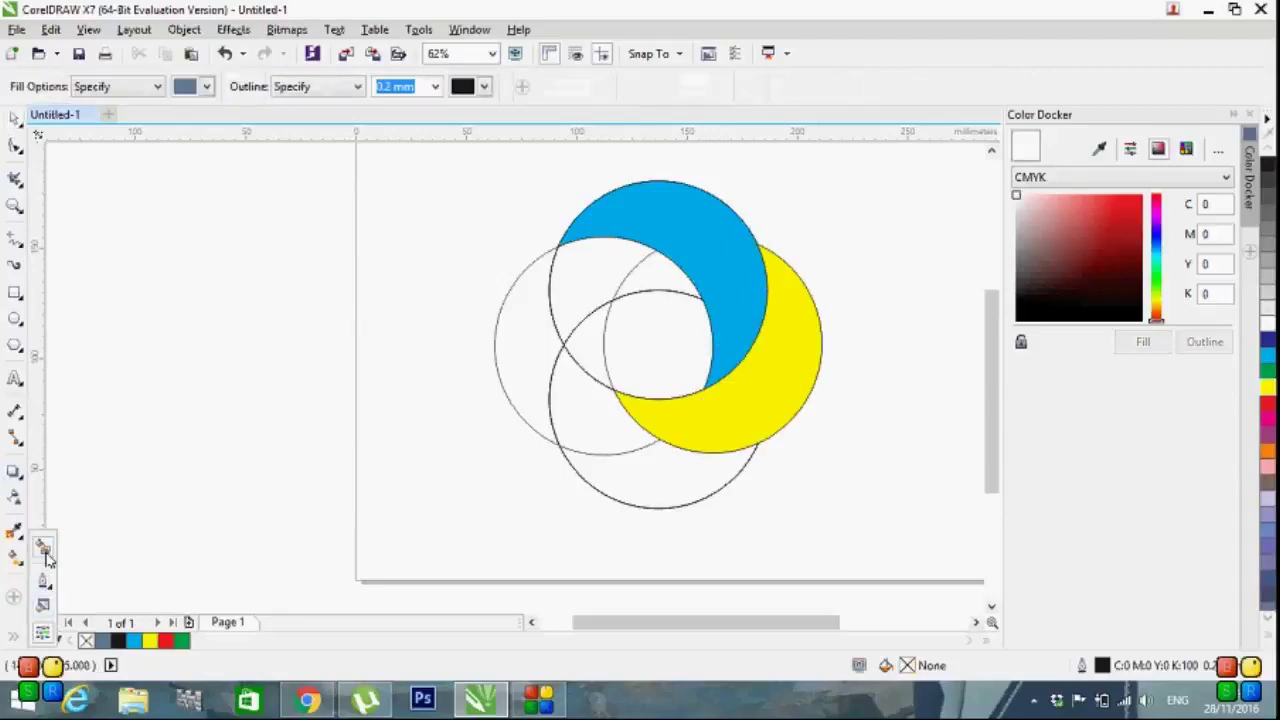
pyautogui.click(627, 468)
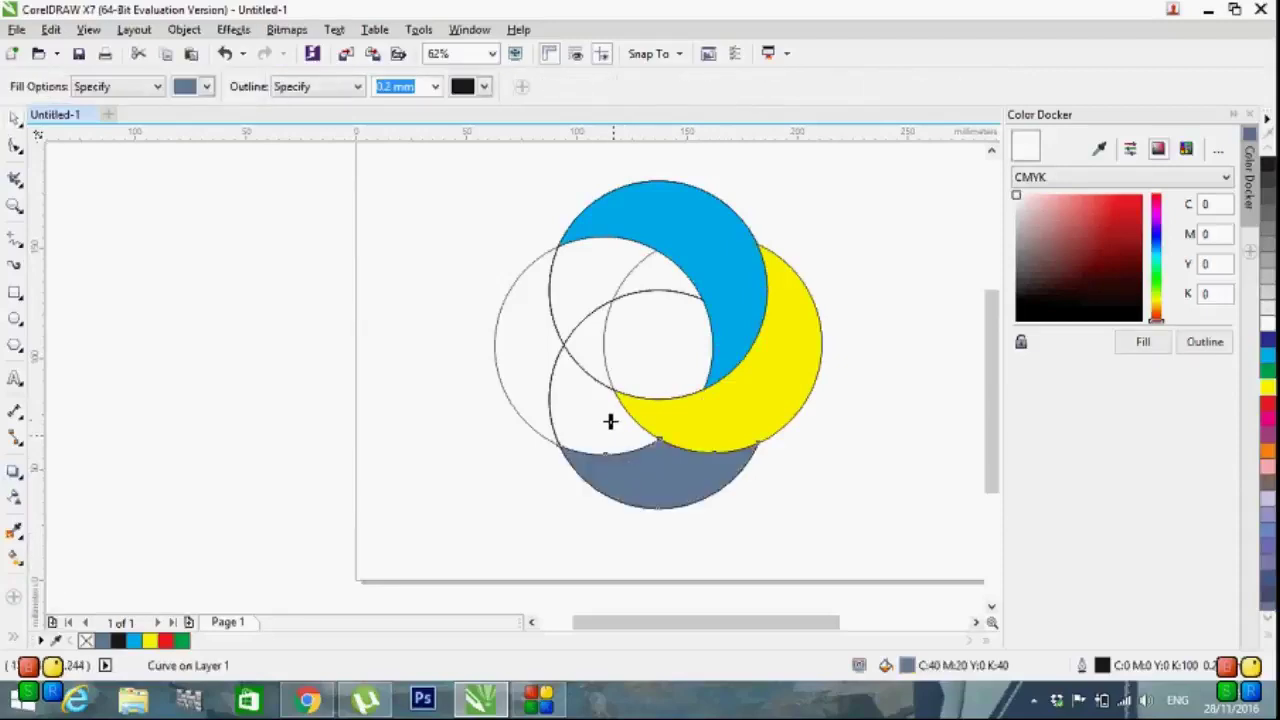
pyautogui.click(609, 423)
pyautogui.click(597, 358)
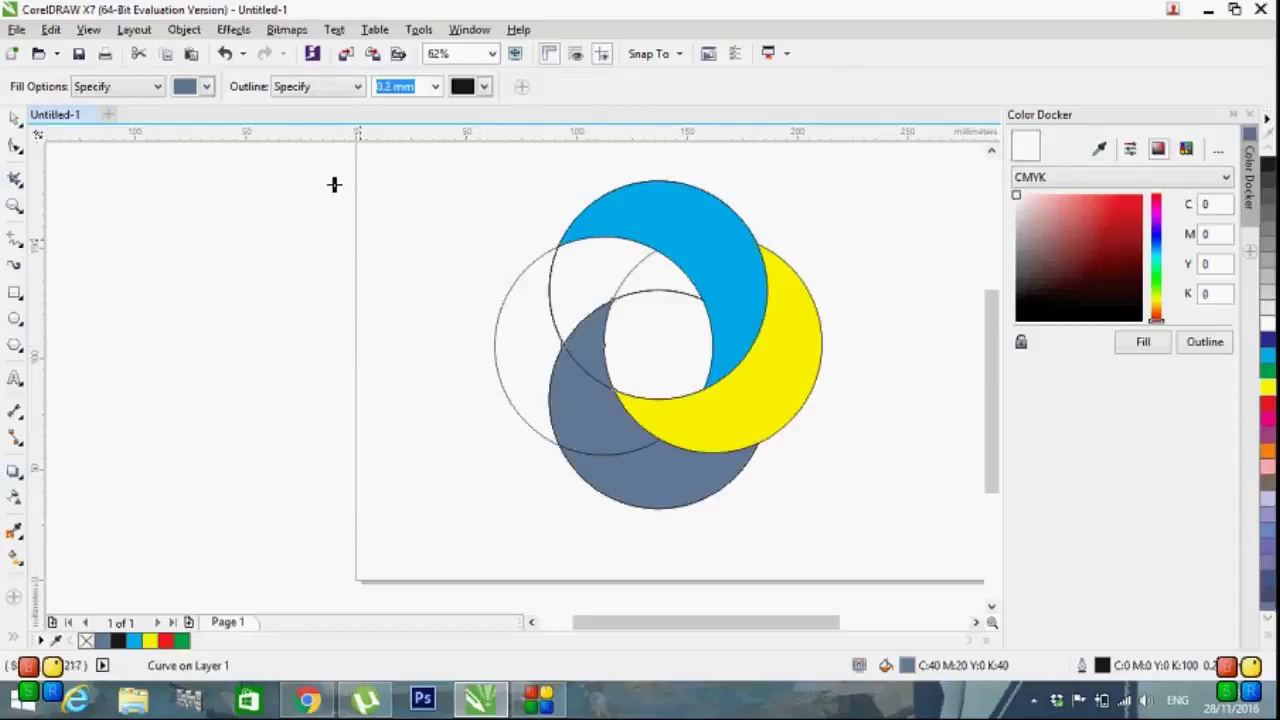
# - Weld the three lower pieces into one crescent and fill it red
pyautogui.click(12, 118)
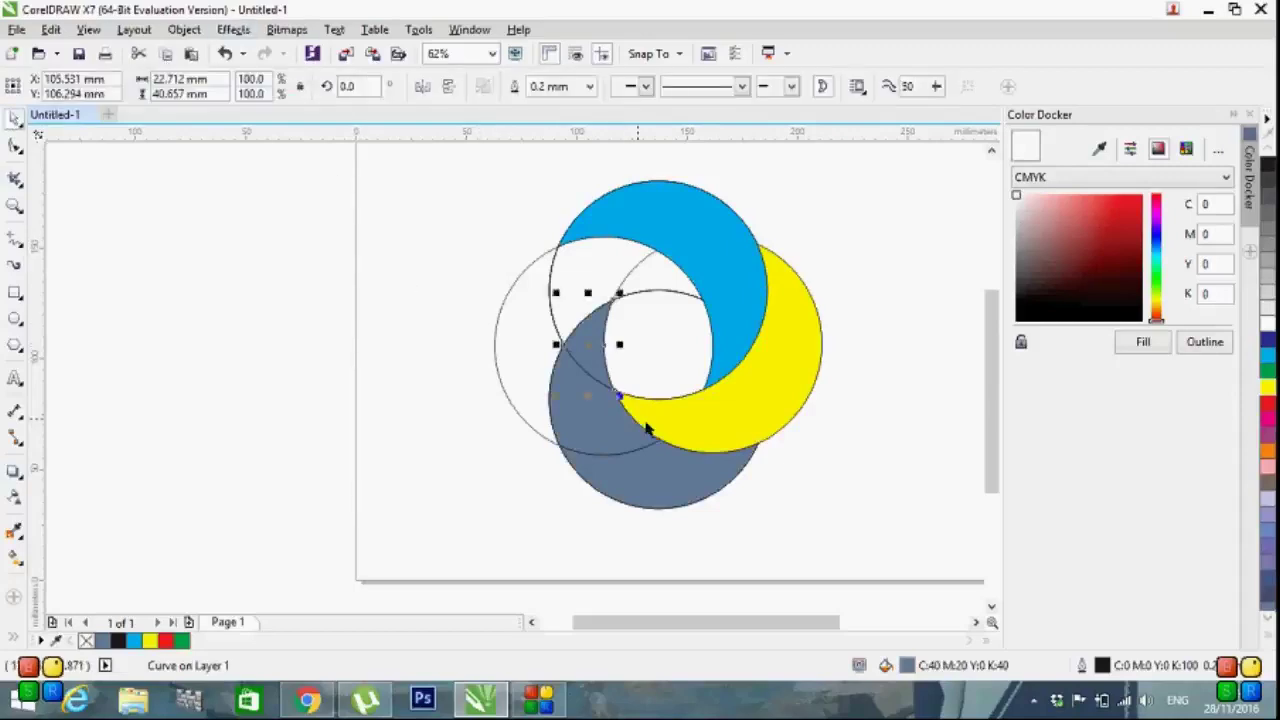
pyautogui.keyDown('shift'); pyautogui.click(653, 470); pyautogui.keyUp('shift')
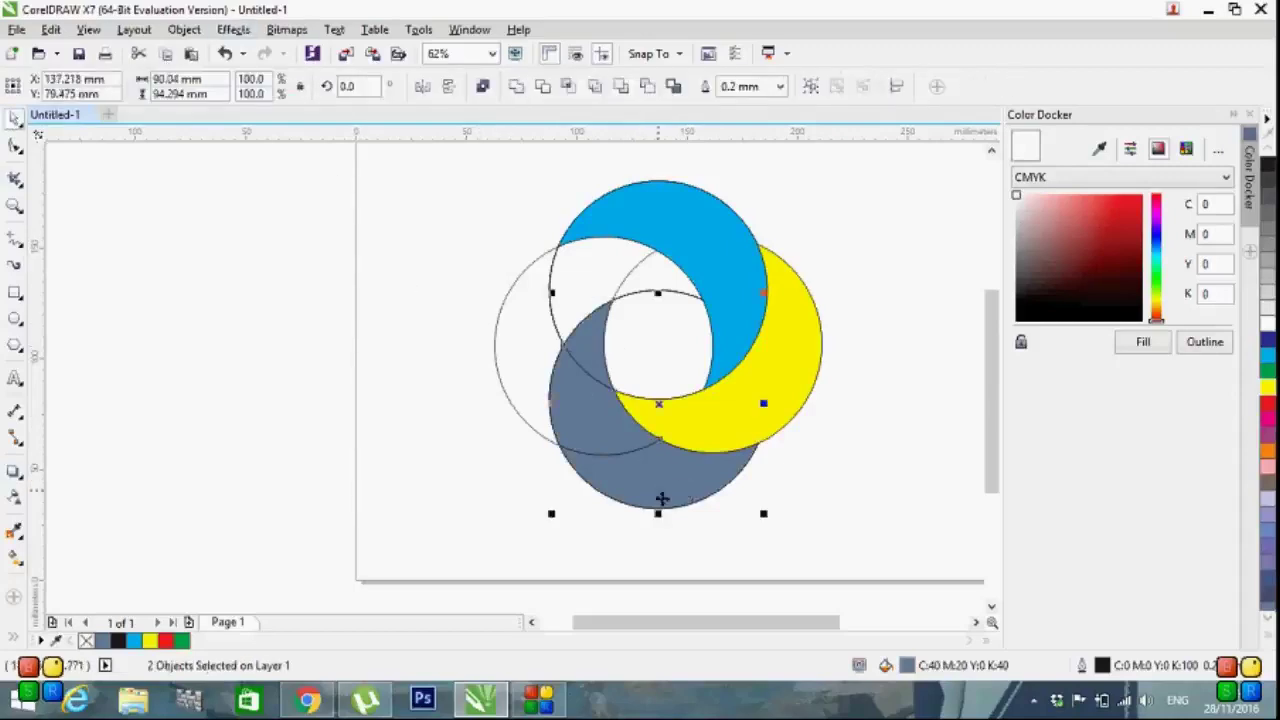
pyautogui.click(626, 546)
pyautogui.click(583, 374)
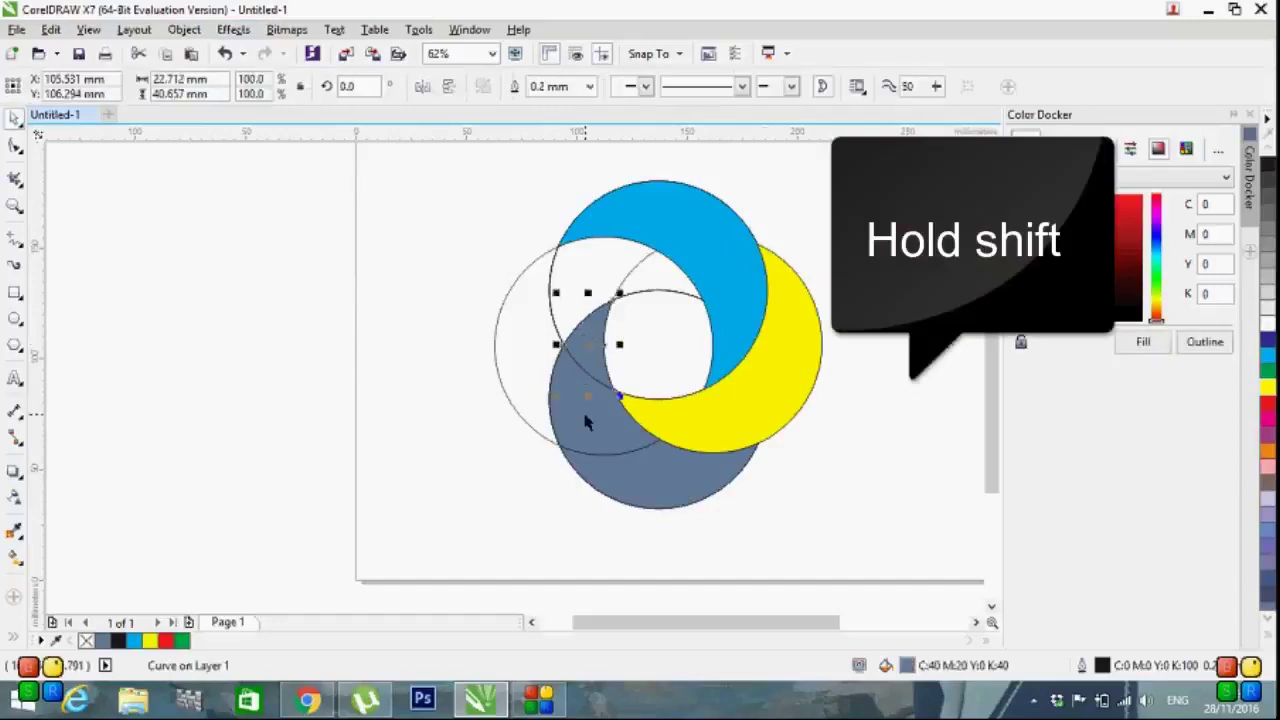
pyautogui.keyDown('shift'); pyautogui.click(587, 422); pyautogui.keyUp('shift')
pyautogui.keyDown('shift'); pyautogui.click(684, 488); pyautogui.keyUp('shift')
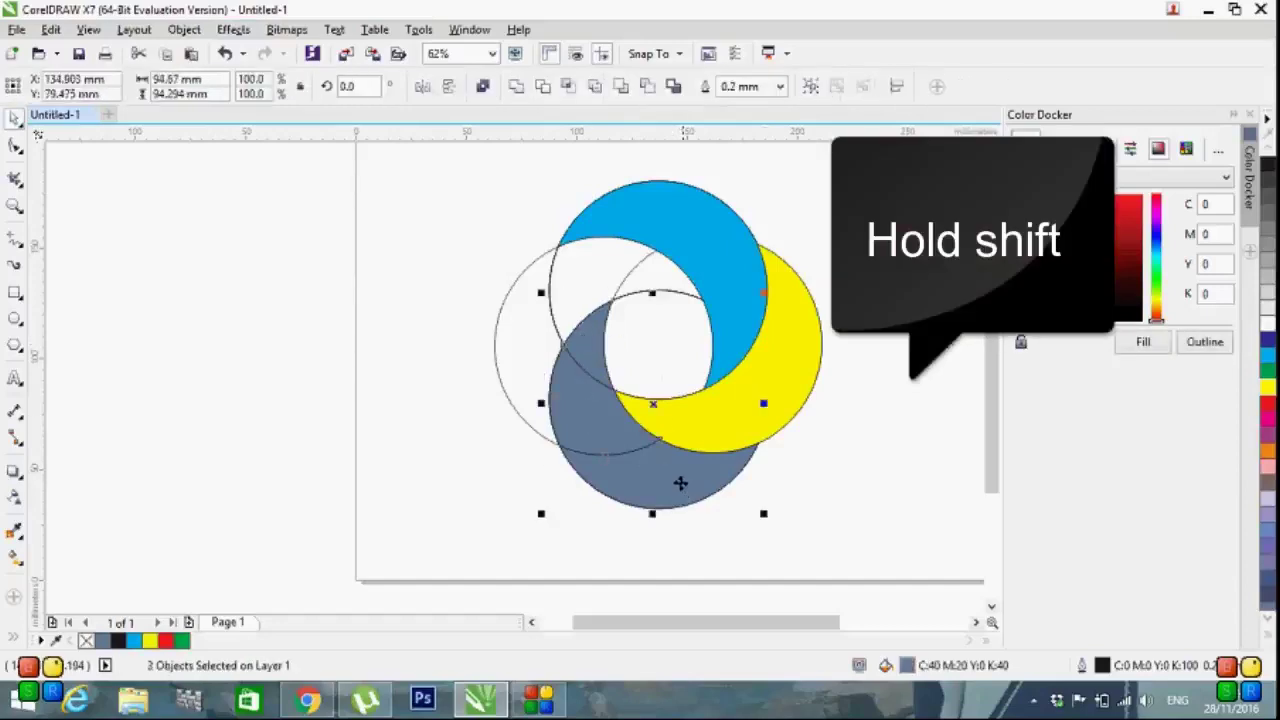
pyautogui.click(517, 90)
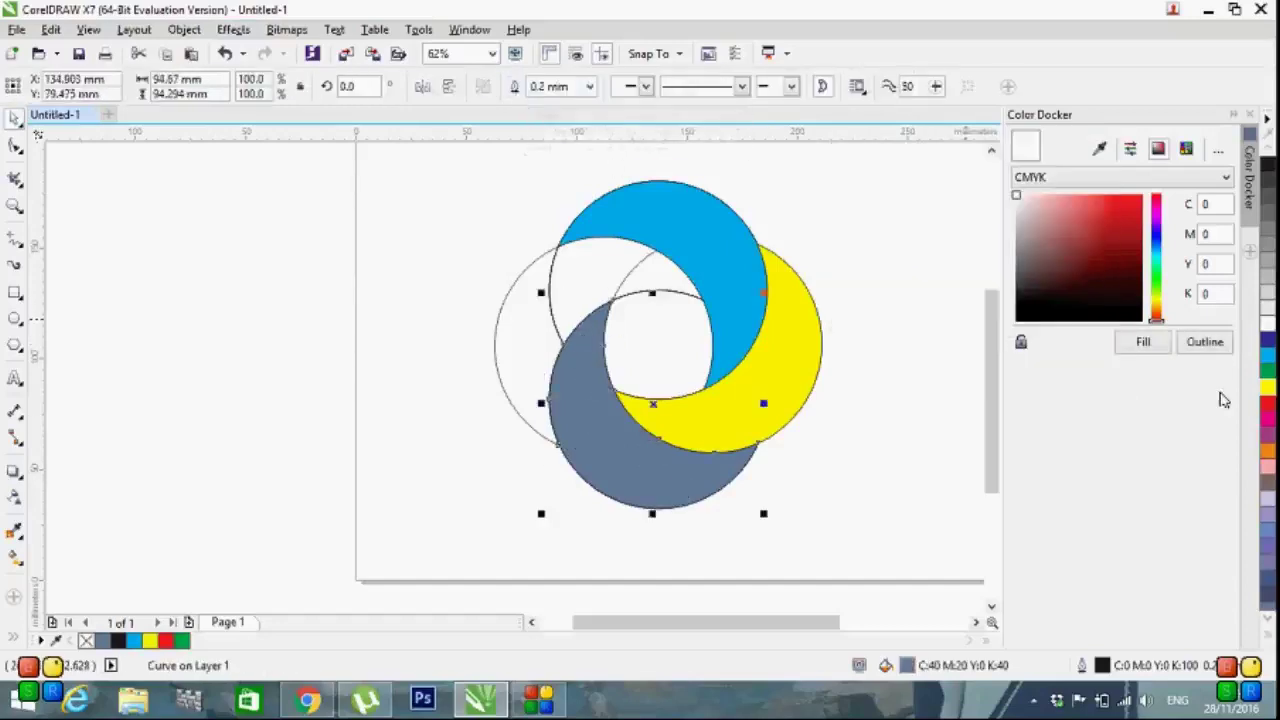
pyautogui.click(851, 437)
pyautogui.click(657, 443)
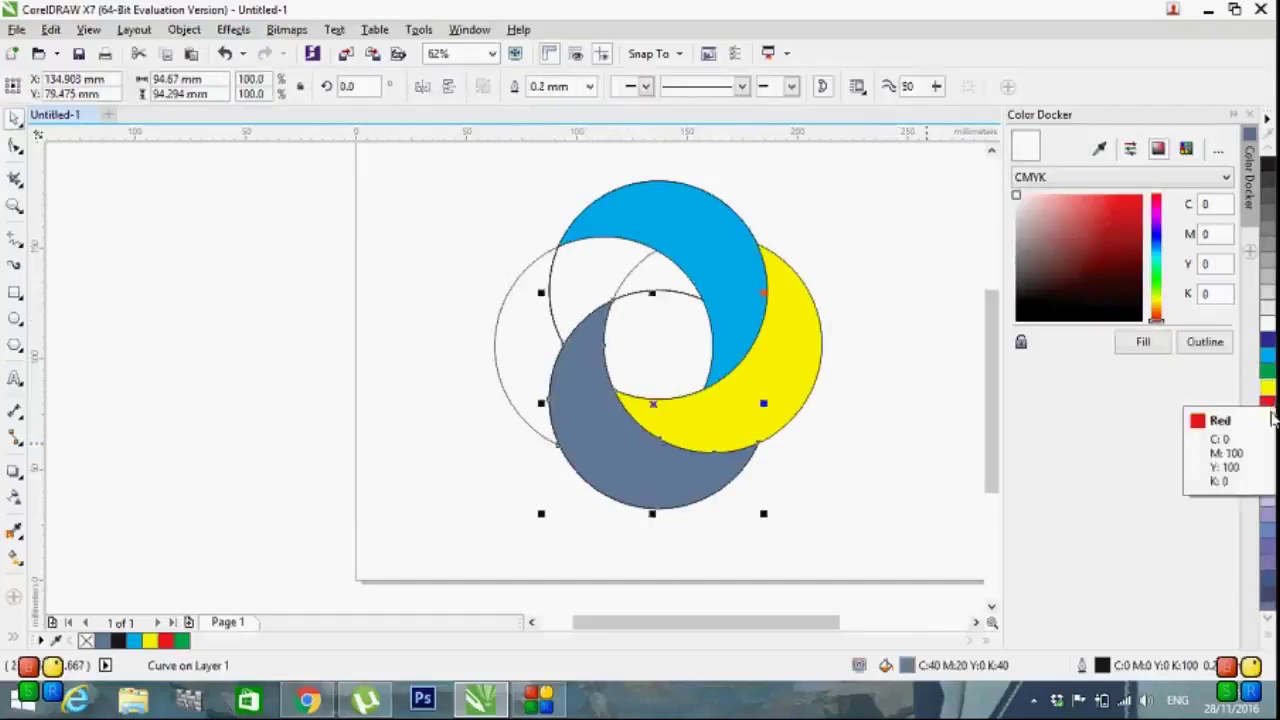
pyautogui.click(1262, 403)
pyautogui.click(15, 532)
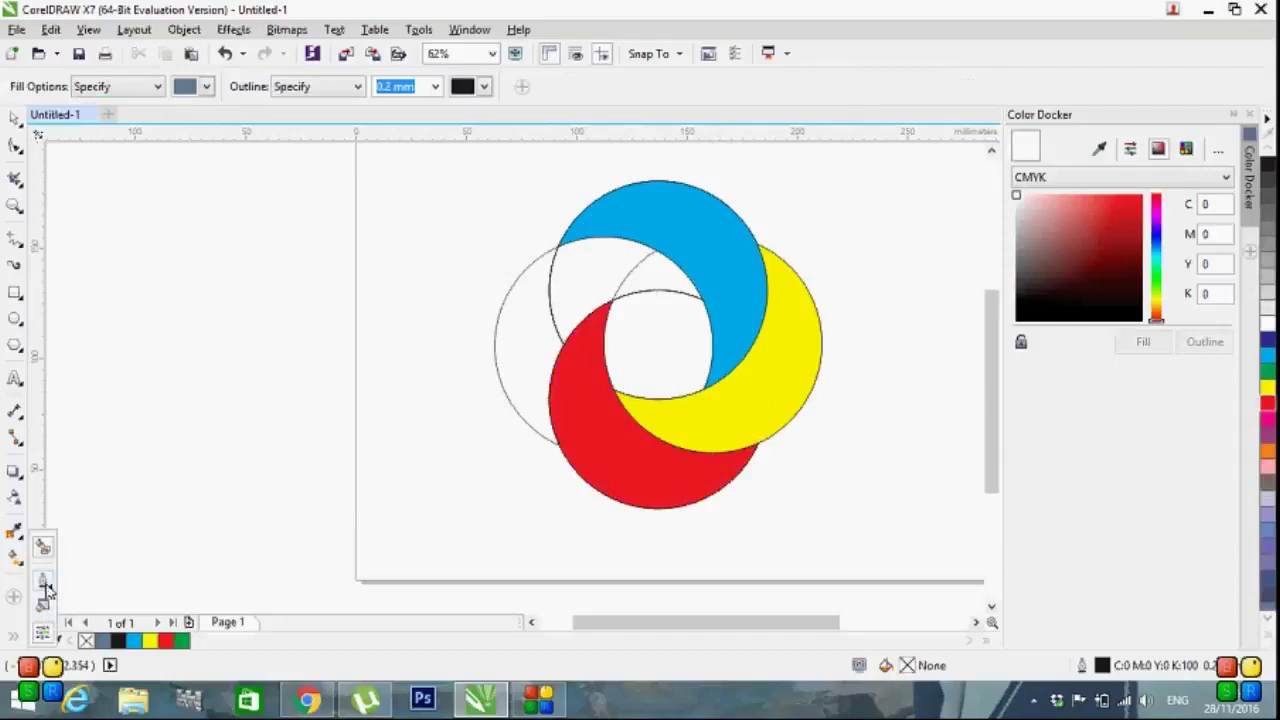
# - Smart Fill the three overlap regions forming the left crescent
pyautogui.click(548, 320)
pyautogui.click(588, 286)
pyautogui.click(645, 284)
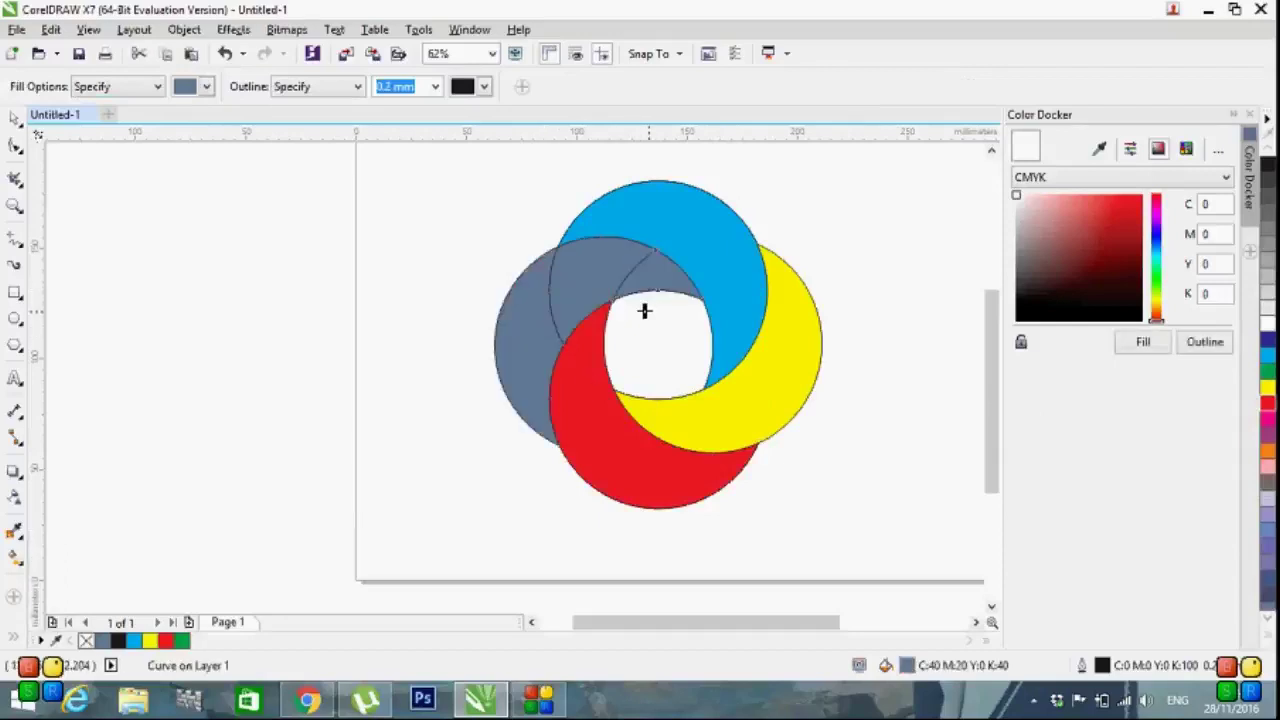
# - Weld the left pieces into a green crescent, then marquee-select all shapes
pyautogui.click(15, 118)
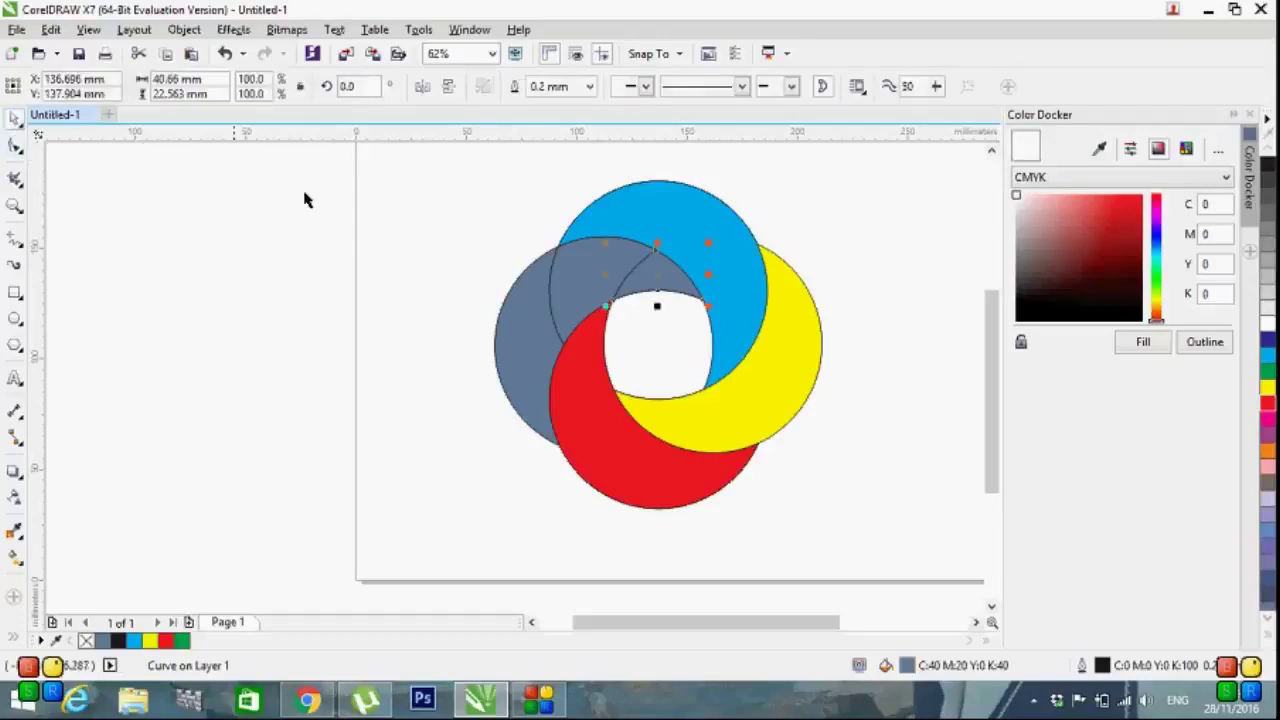
pyautogui.keyDown('shift'); pyautogui.click(571, 257); pyautogui.keyUp('shift')
pyautogui.keyDown('shift'); pyautogui.click(535, 284); pyautogui.keyUp('shift')
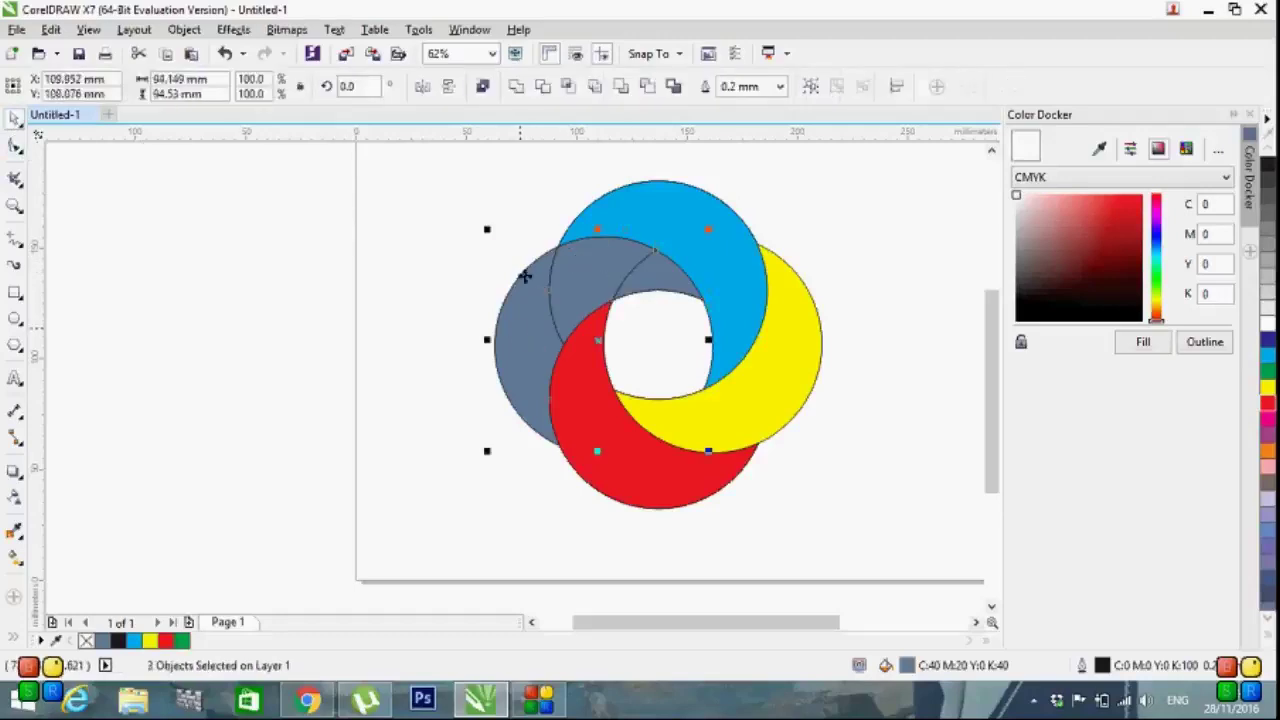
pyautogui.click(515, 89)
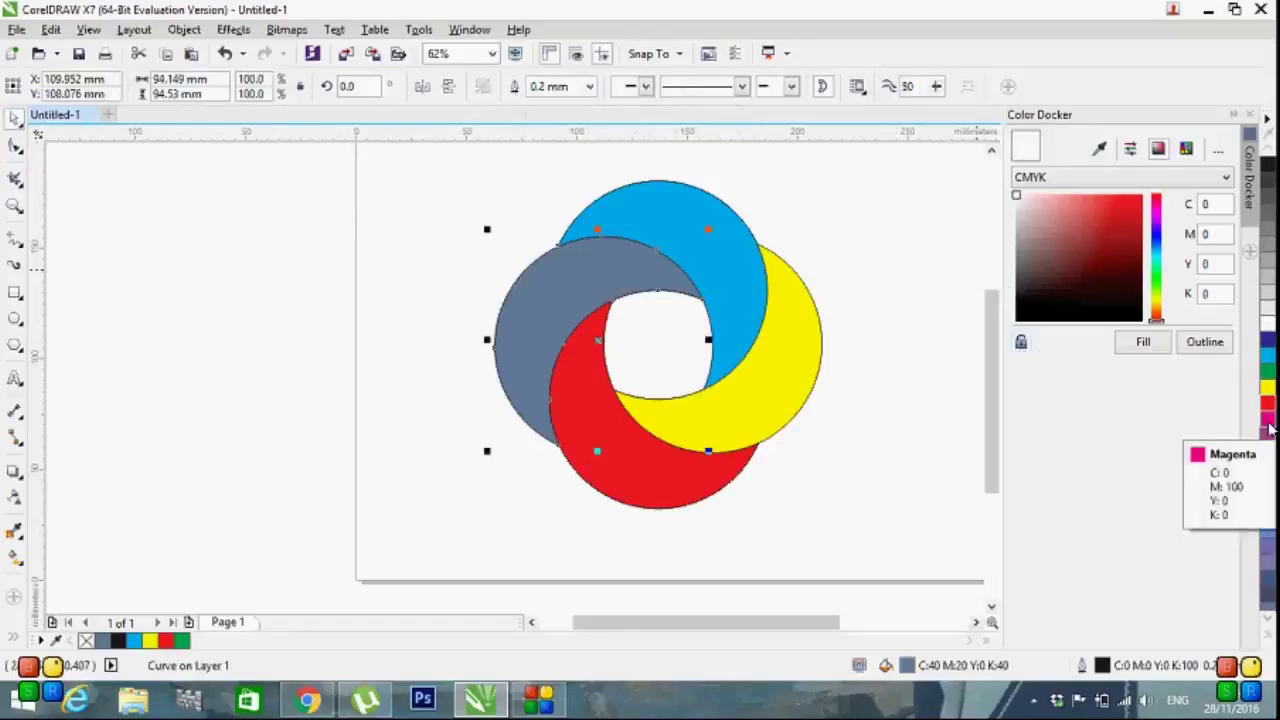
pyautogui.click(1268, 370)
pyautogui.moveTo(423, 172)
pyautogui.mouseDown()
pyautogui.moveTo(823, 246)
pyautogui.moveTo(838, 512)
pyautogui.mouseUp()
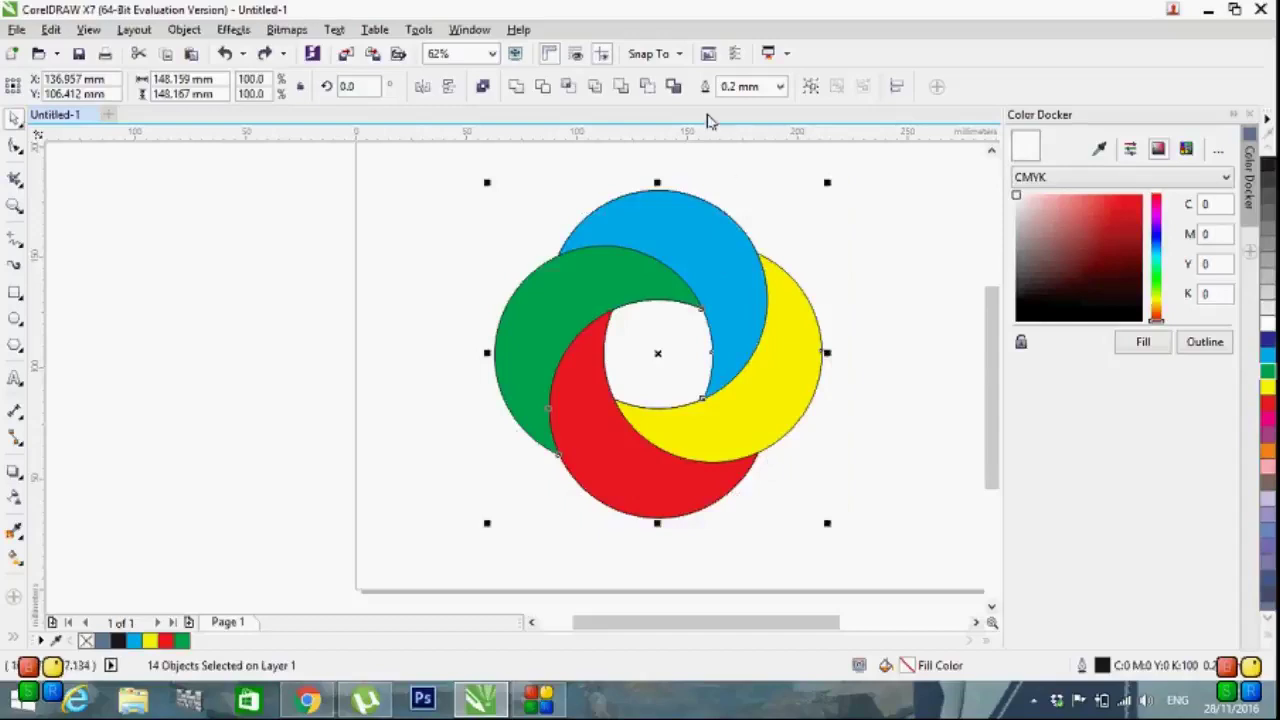
# - Set outline width to None for all shapes and move the green crescent off to the left
pyautogui.click(777, 86)
pyautogui.click(737, 104)
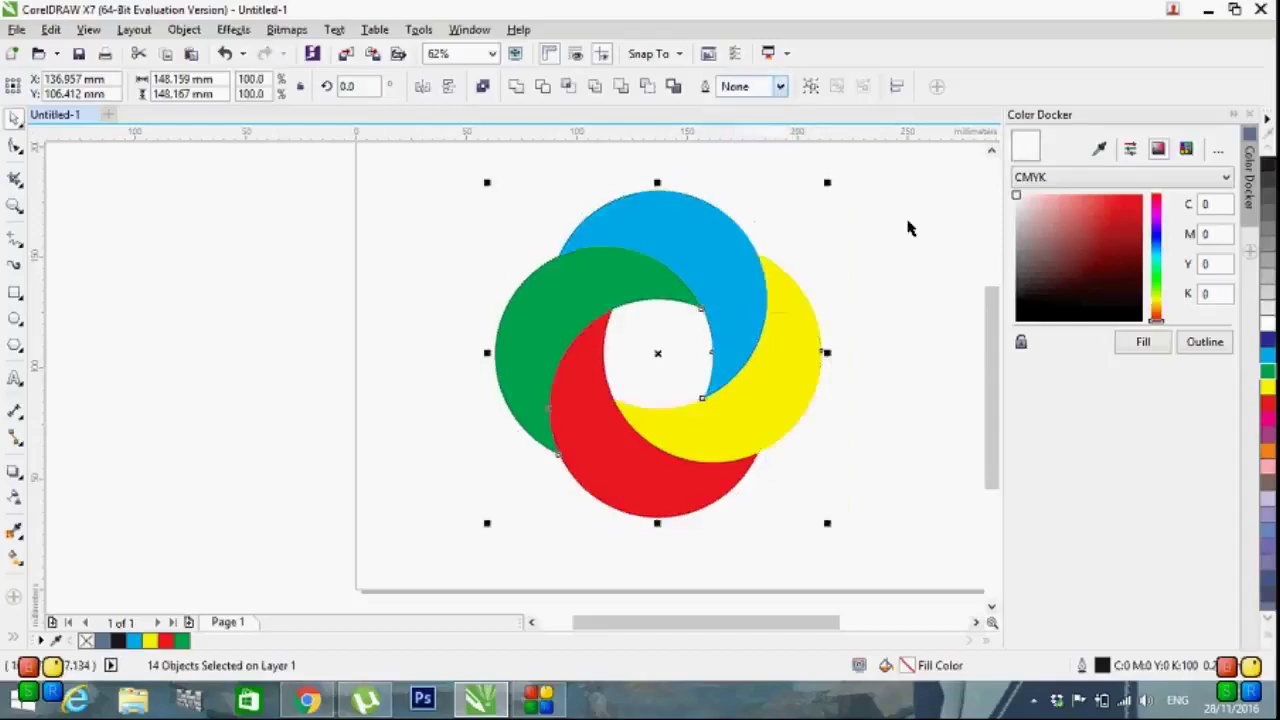
pyautogui.click(909, 223)
pyautogui.moveTo(597, 302); pyautogui.dragTo(289, 252)
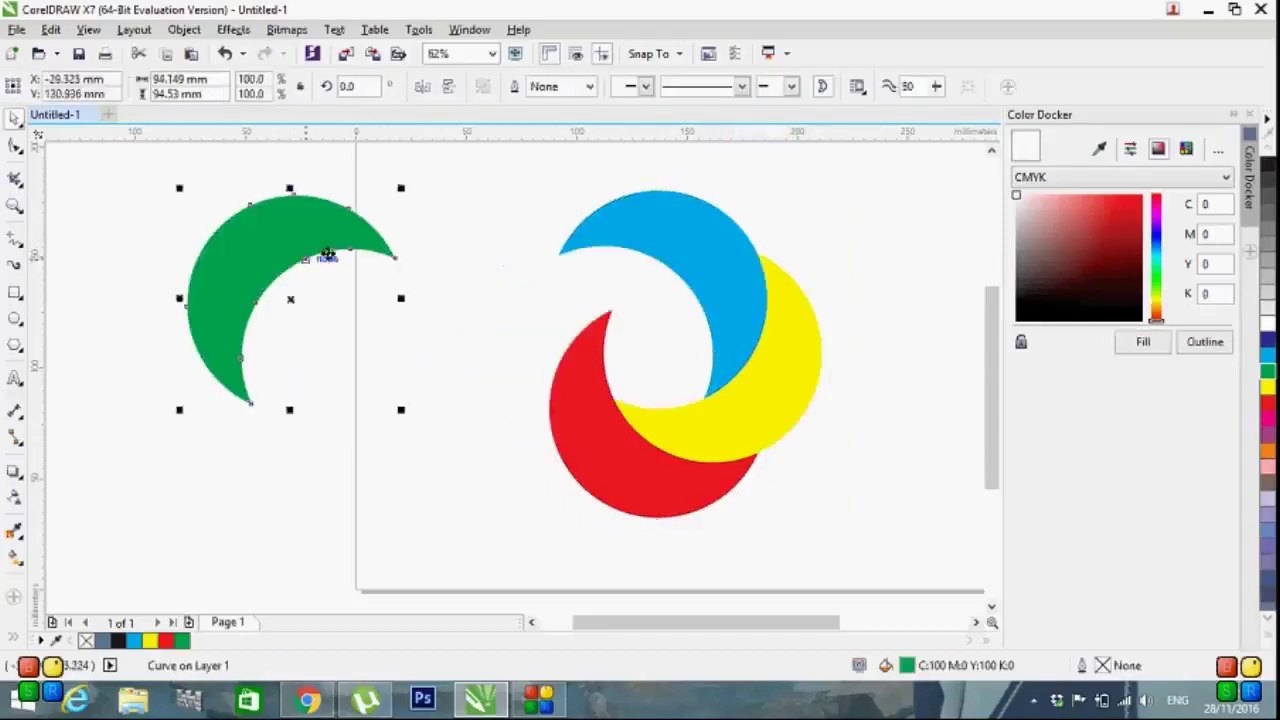
pyautogui.press('Escape')
pyautogui.click(698, 266)
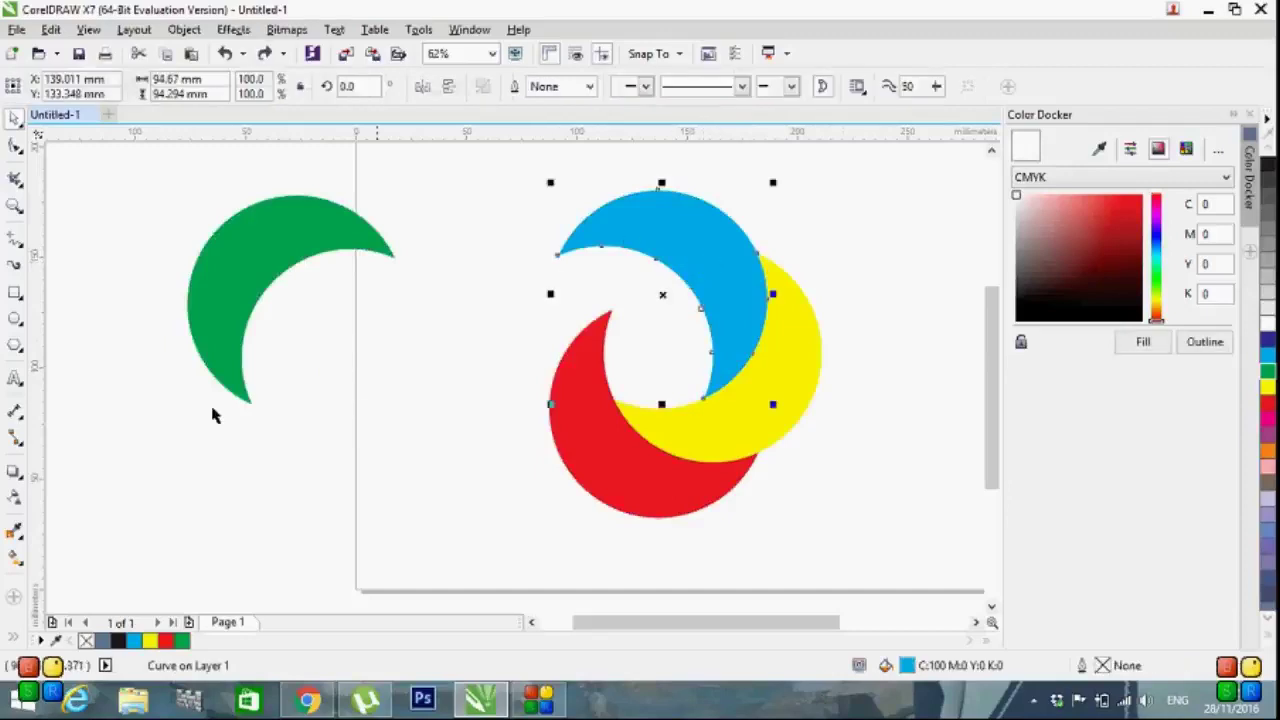
# - Give the blue crescent an elliptical fountain fill with the Interactive Fill tool
pyautogui.click(17, 560)
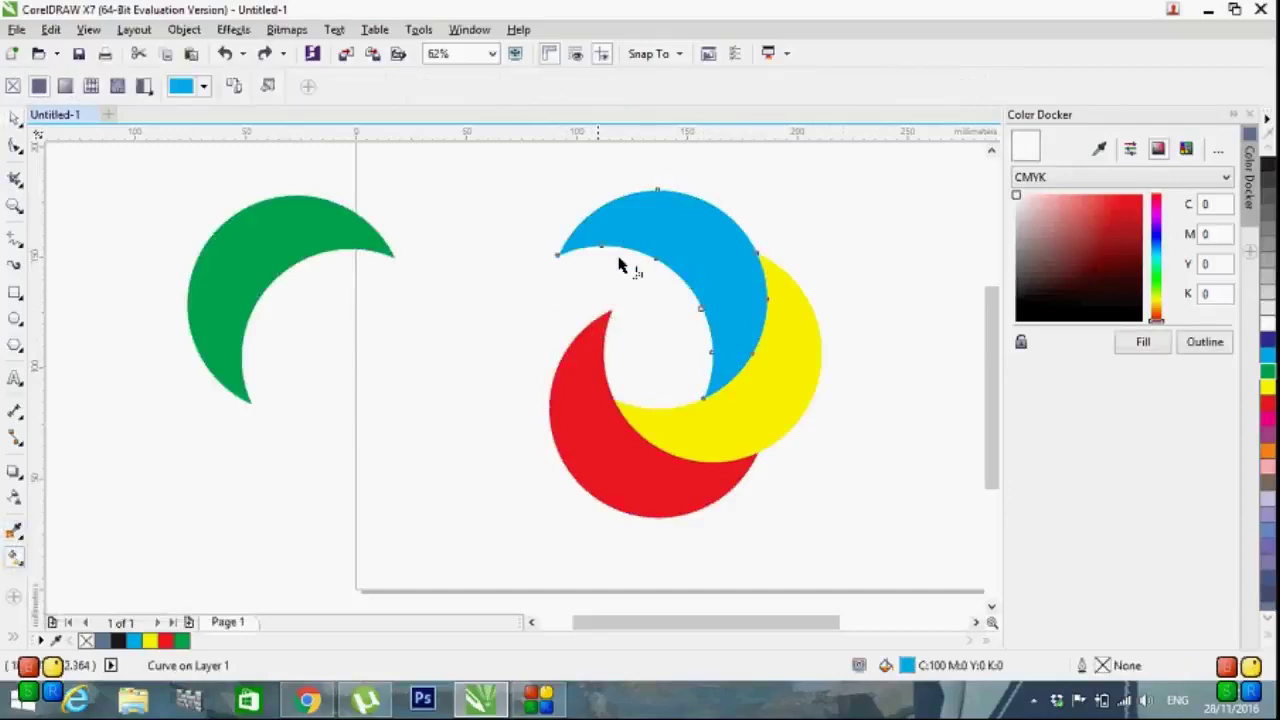
pyautogui.moveTo(657, 214); pyautogui.dragTo(818, 348)
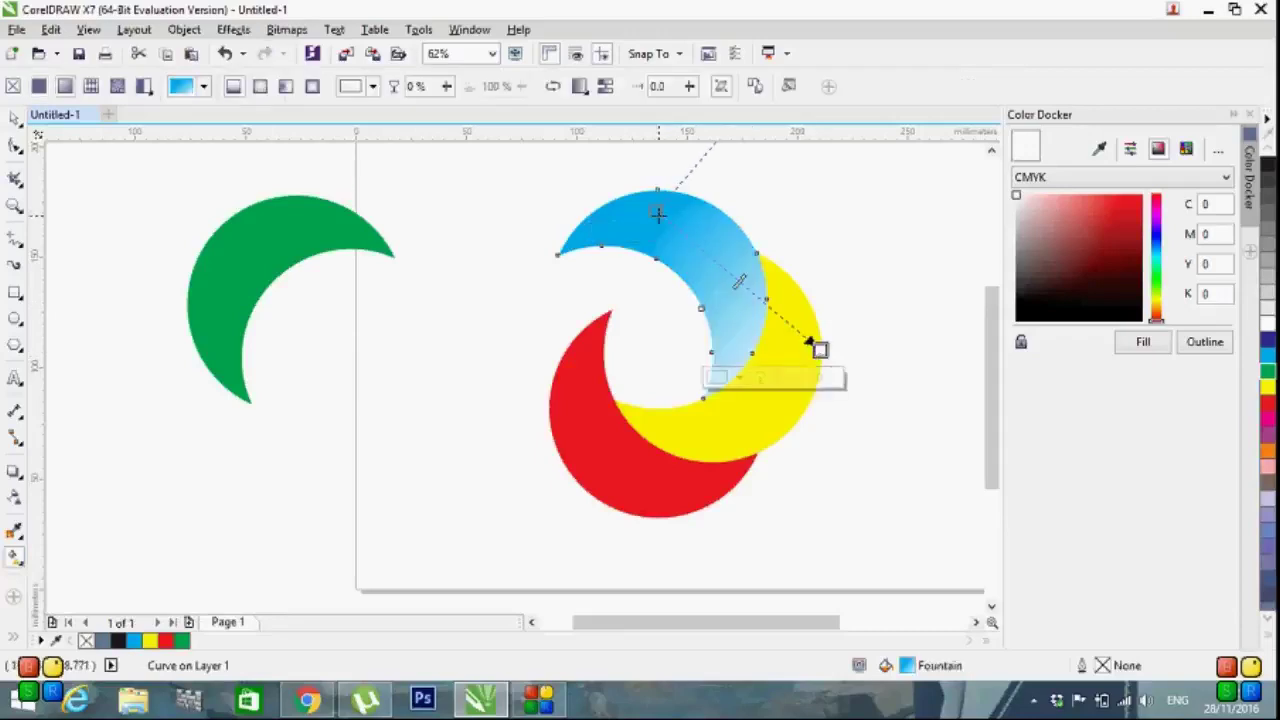
pyautogui.moveTo(657, 211); pyautogui.dragTo(690, 257)
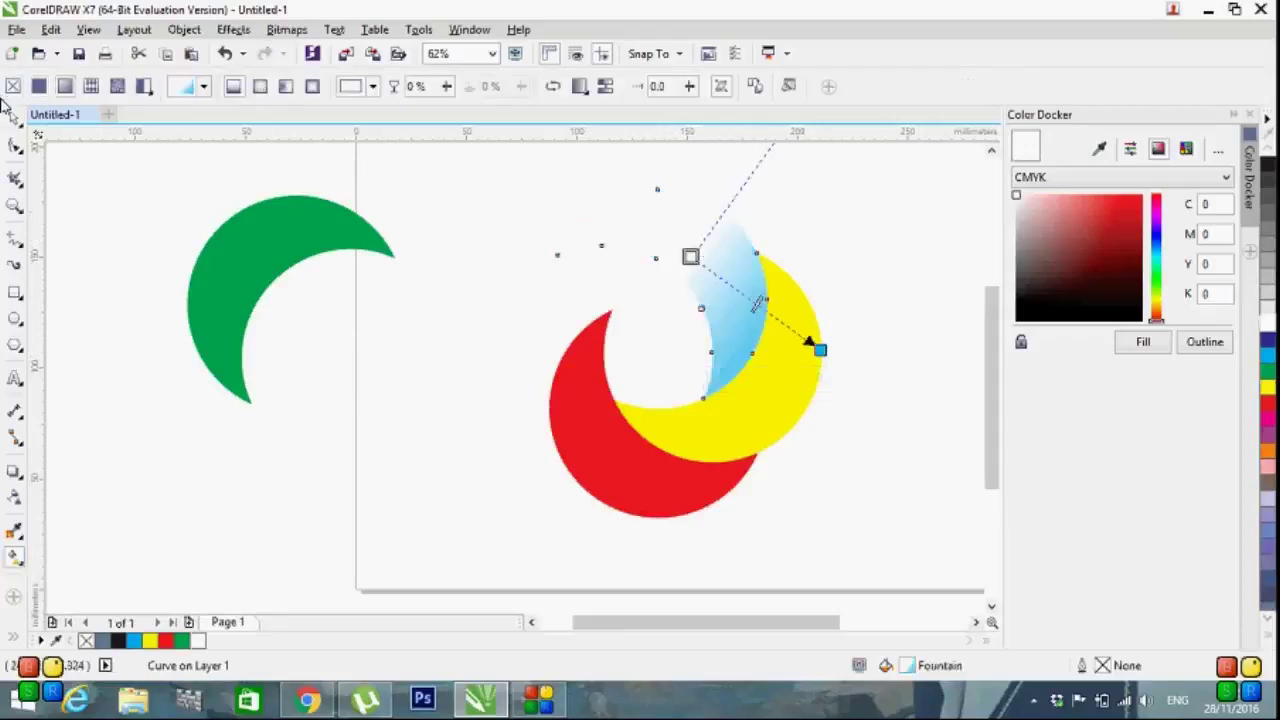
pyautogui.click(259, 86)
# - Adjust the blue gradient's centre and size to place a white highlight near its top
pyautogui.moveTo(757, 303); pyautogui.dragTo(673, 231)
pyautogui.moveTo(815, 347); pyautogui.dragTo(725, 278)
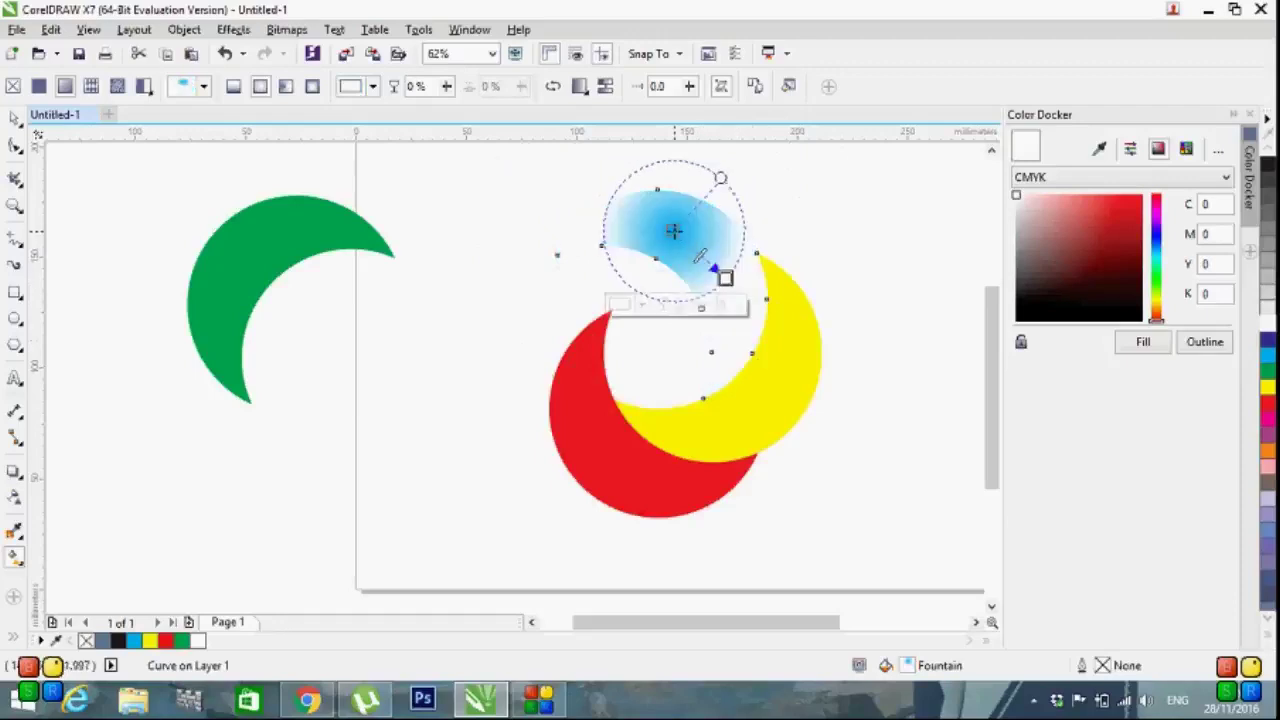
pyautogui.moveTo(675, 230); pyautogui.dragTo(694, 244)
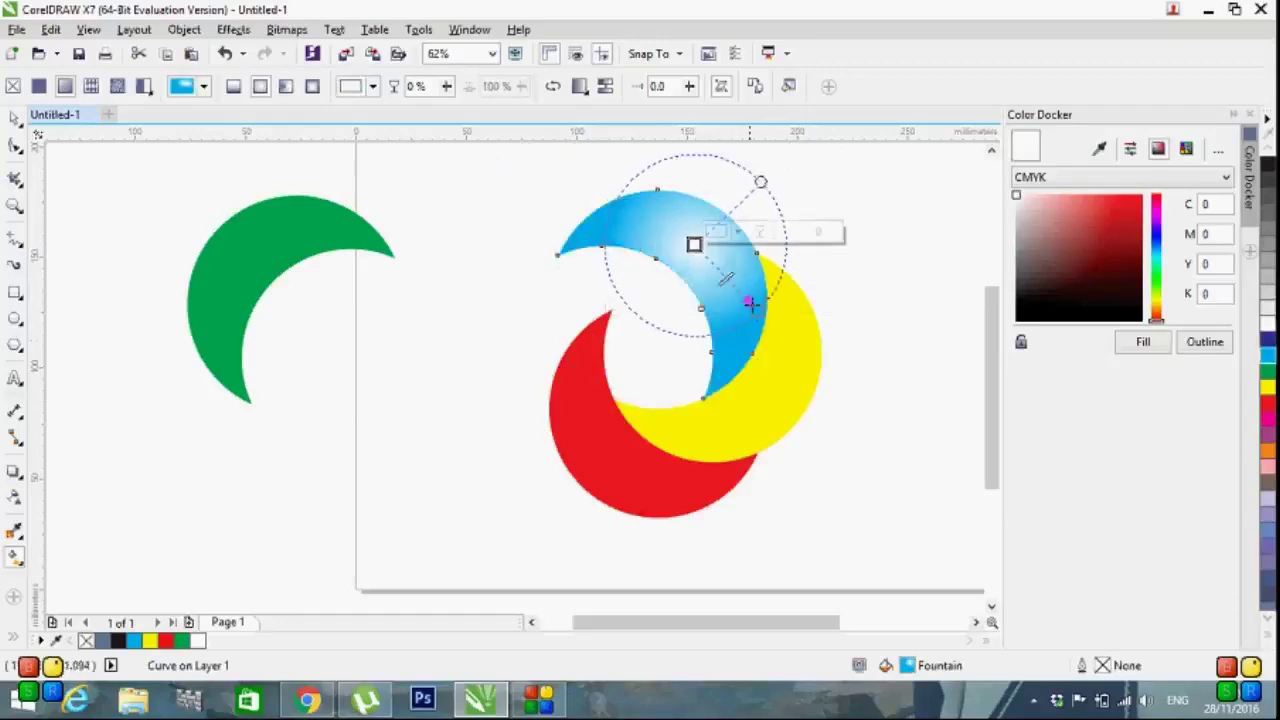
pyautogui.moveTo(759, 316)
pyautogui.mouseDown()
pyautogui.moveTo(743, 291)
pyautogui.moveTo(741, 303)
pyautogui.mouseUp()
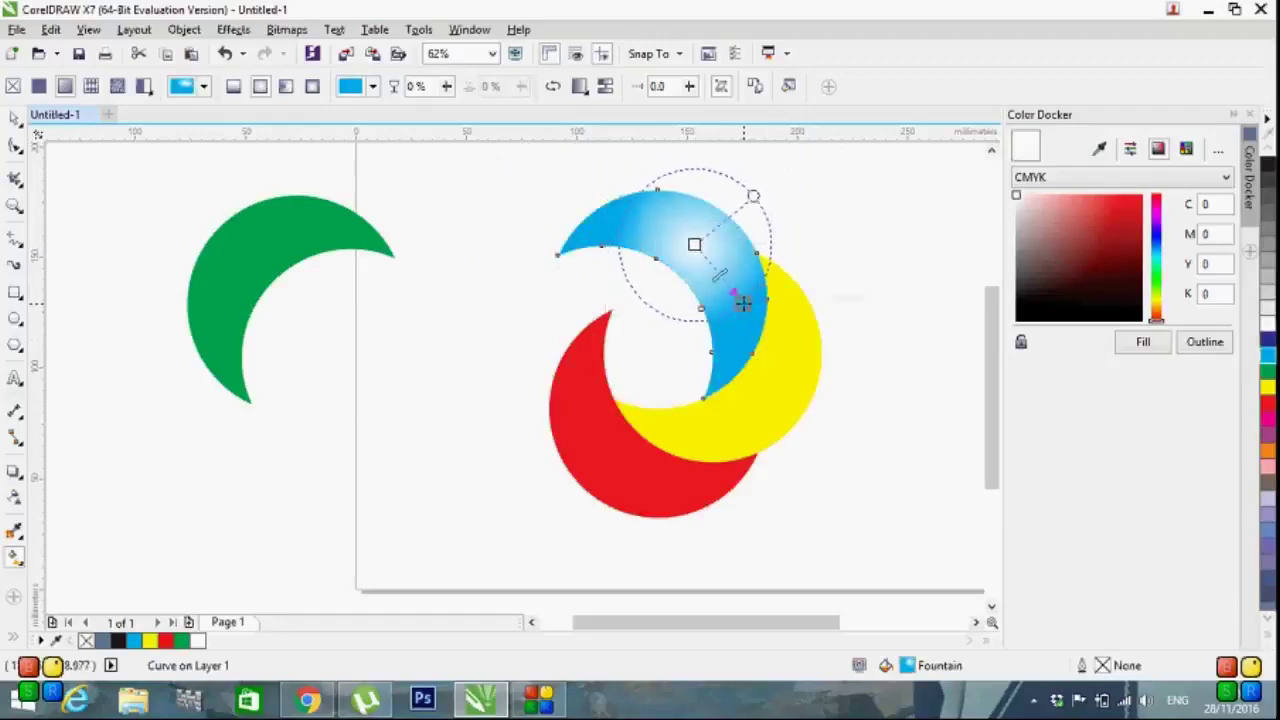
pyautogui.click(829, 263)
pyautogui.click(786, 340)
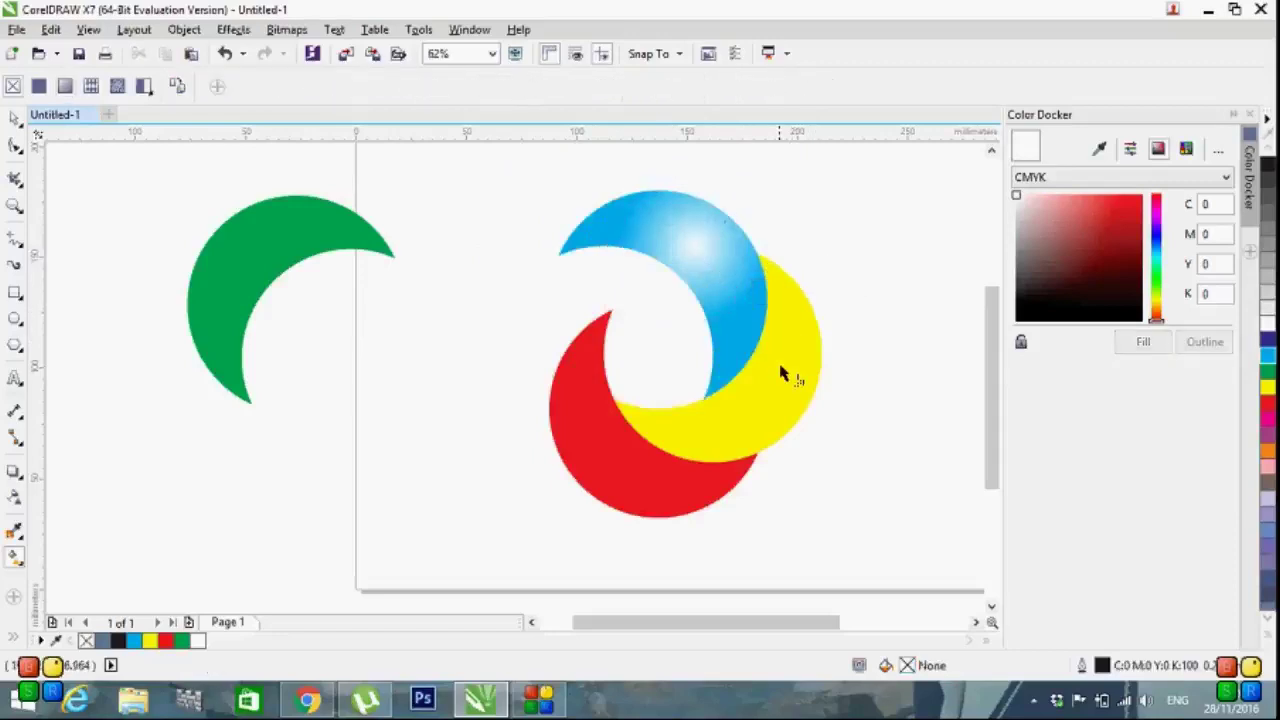
pyautogui.click(14, 118)
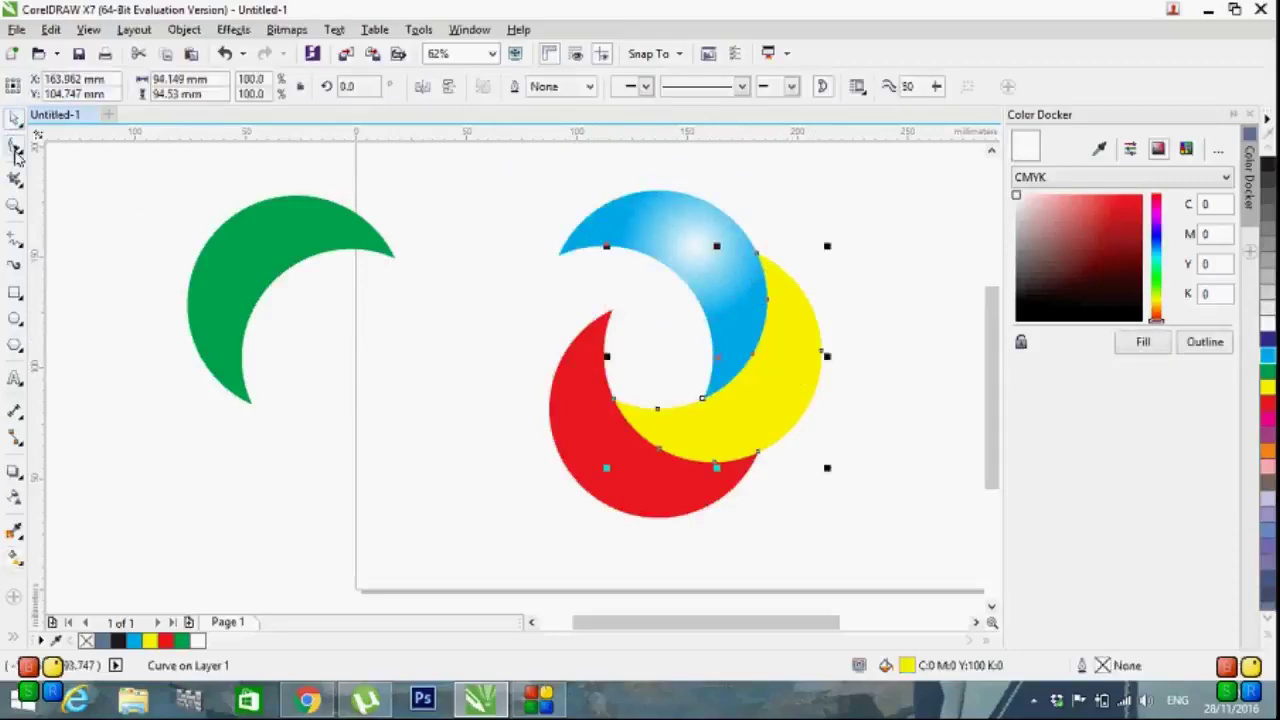
# - Give the yellow crescent an elliptical fountain fill with a white highlight toward its lower end
pyautogui.click(784, 374)
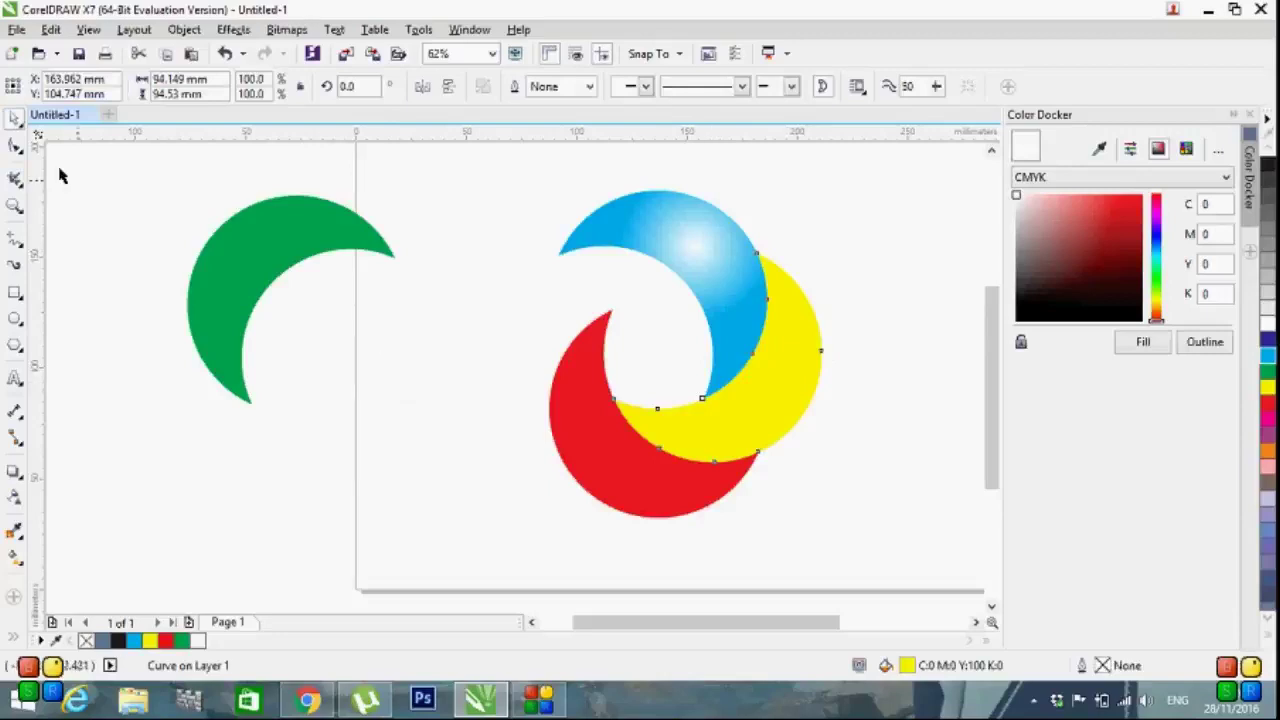
pyautogui.click(17, 559)
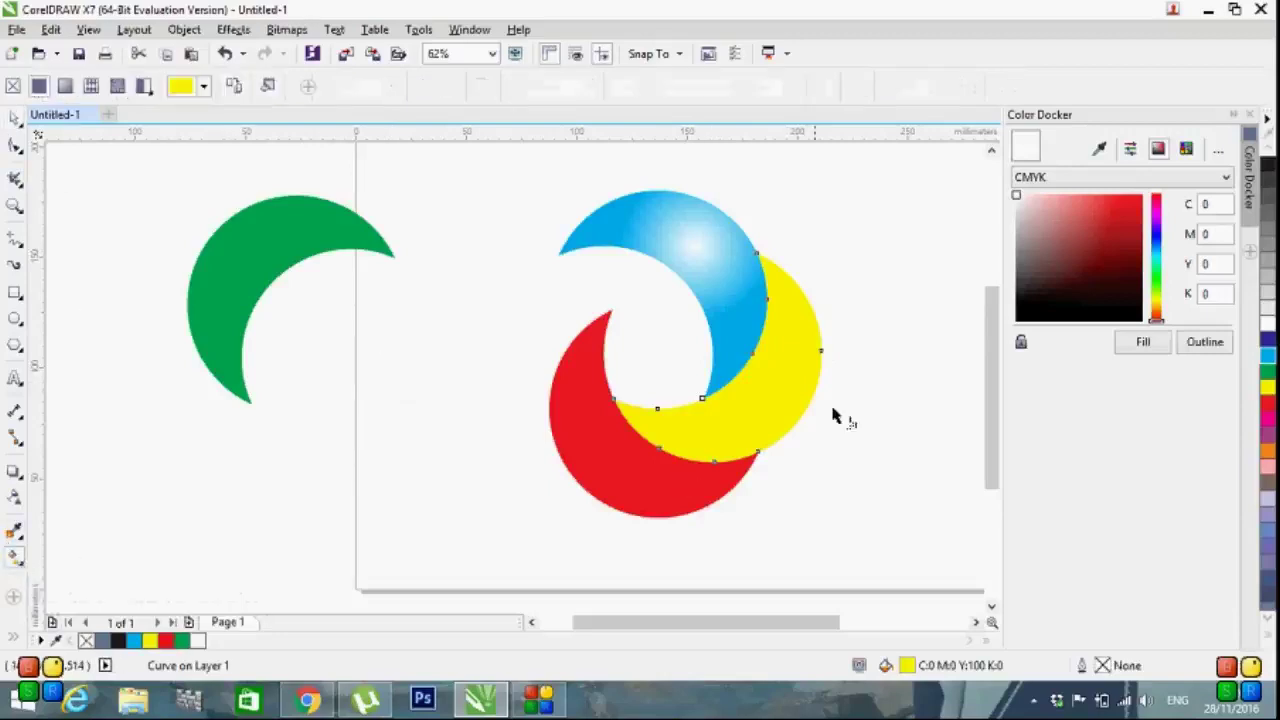
pyautogui.moveTo(779, 338); pyautogui.dragTo(697, 458)
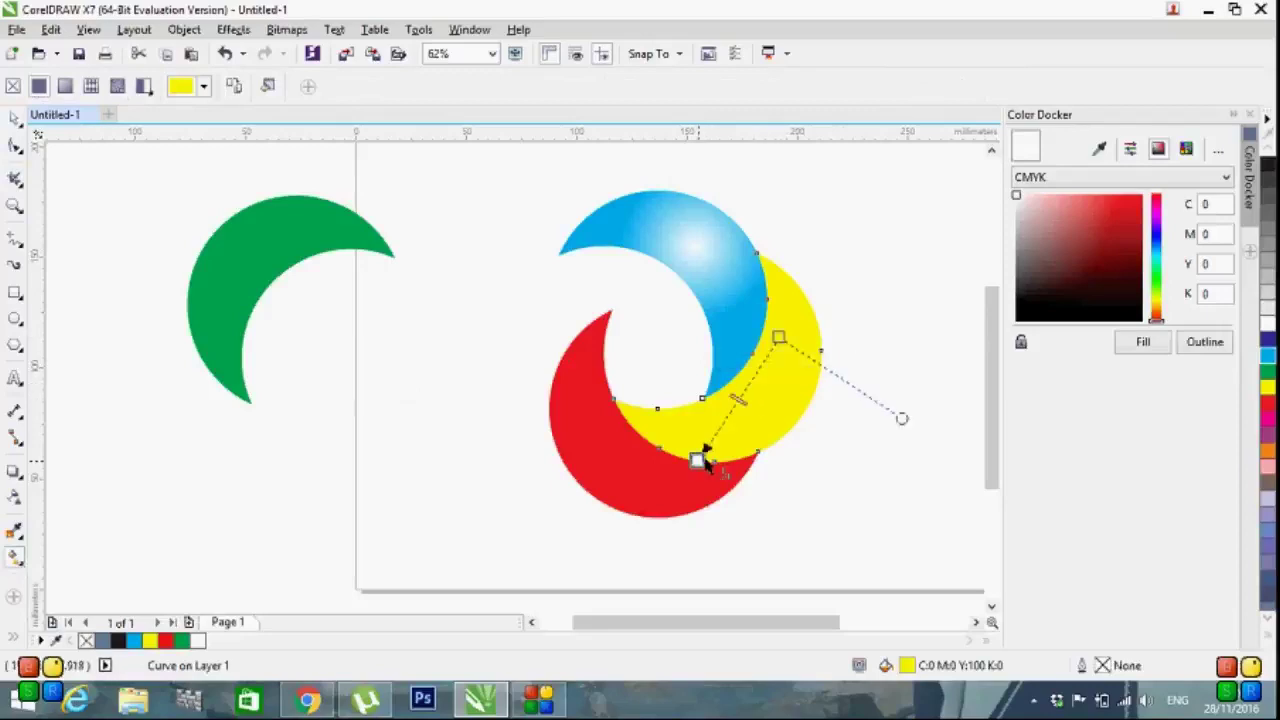
pyautogui.moveTo(779, 338); pyautogui.dragTo(763, 386)
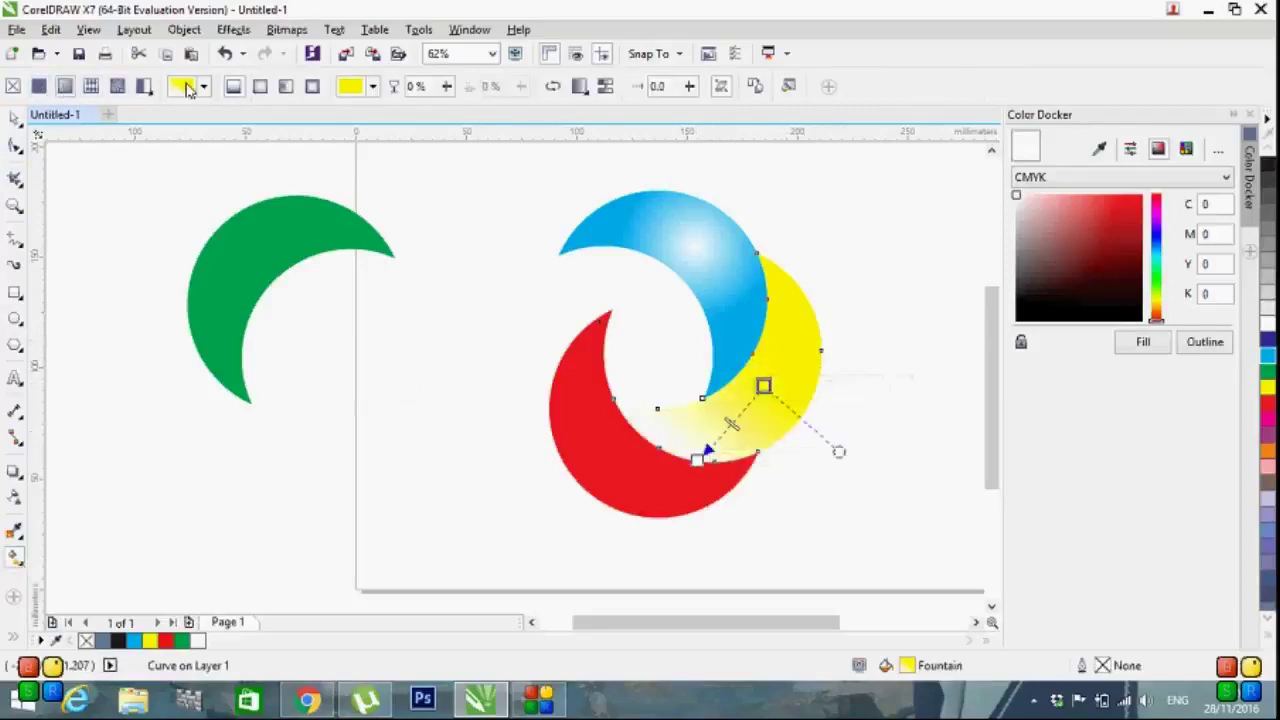
pyautogui.click(259, 87)
pyautogui.moveTo(714, 457); pyautogui.dragTo(742, 428)
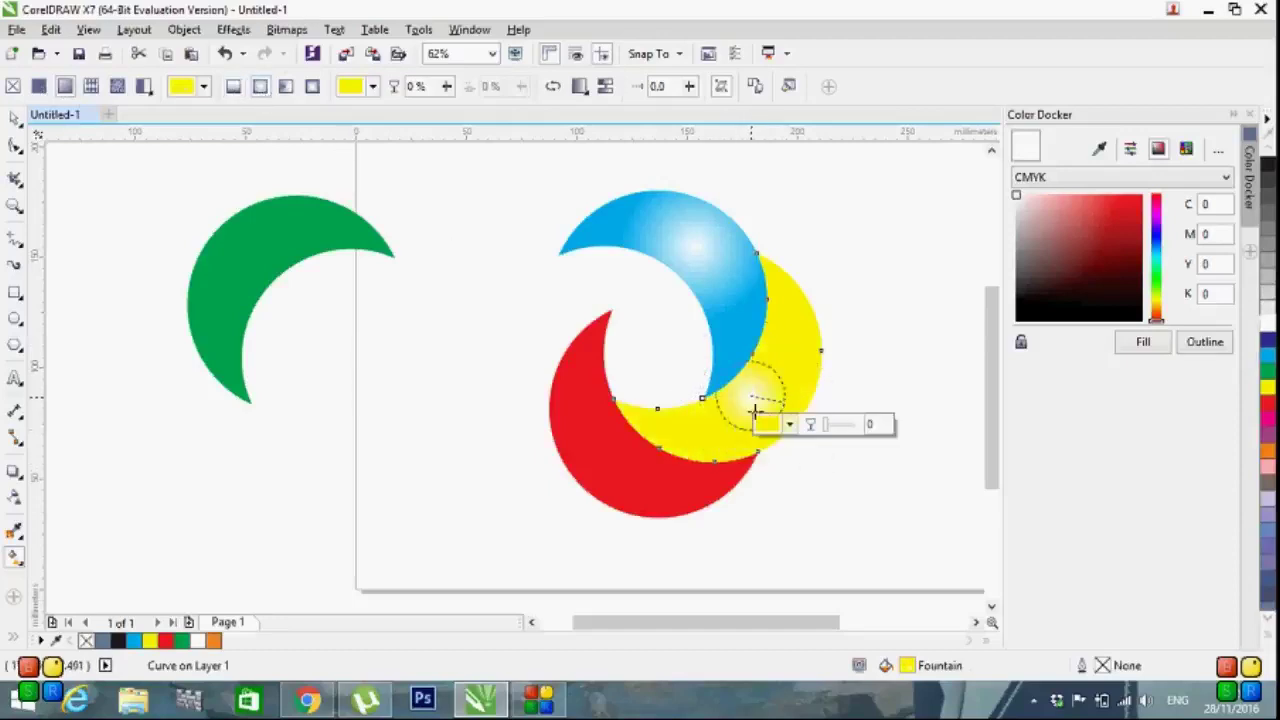
pyautogui.moveTo(748, 420); pyautogui.dragTo(720, 448)
# - Nudge the blue crescent's gradient highlight to a new position
pyautogui.click(697, 241)
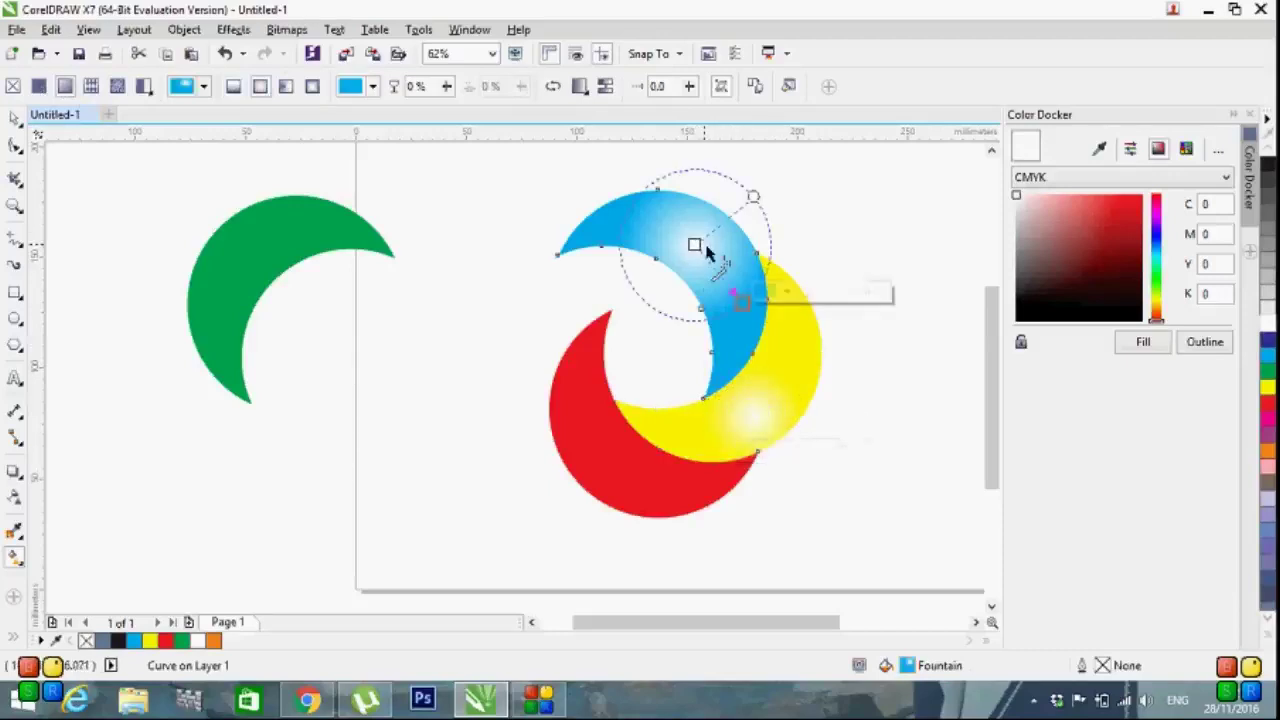
pyautogui.moveTo(748, 289); pyautogui.dragTo(730, 284)
pyautogui.click(730, 284)
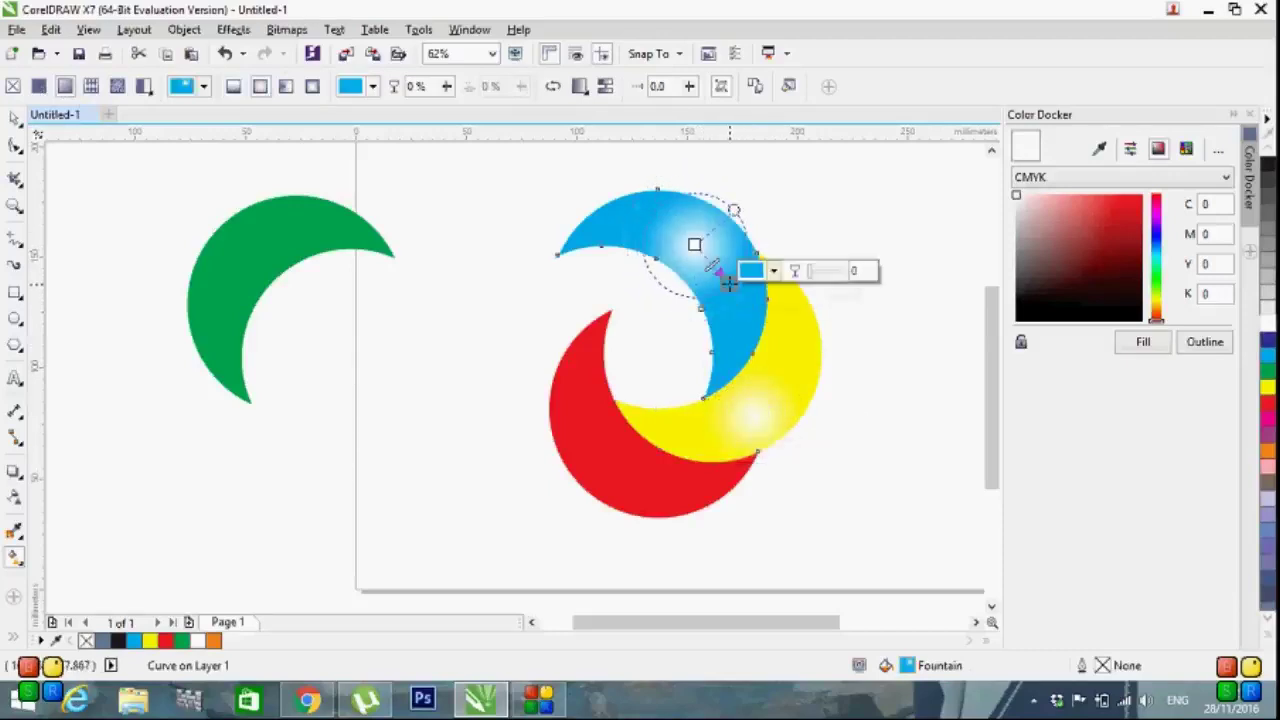
pyautogui.click(620, 478)
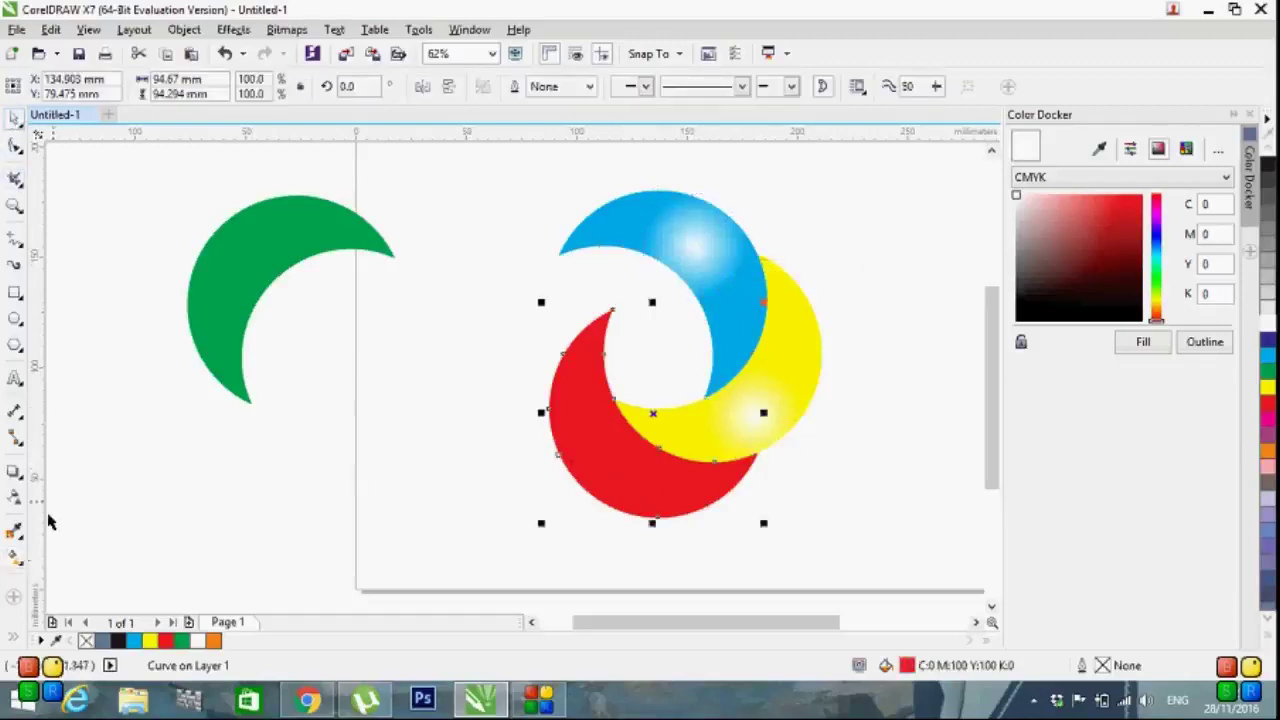
# - Give the red crescent an elliptical red-to-white fountain fill with a small glossy highlight
pyautogui.click(14, 558)
pyautogui.moveTo(595, 432); pyautogui.dragTo(660, 505)
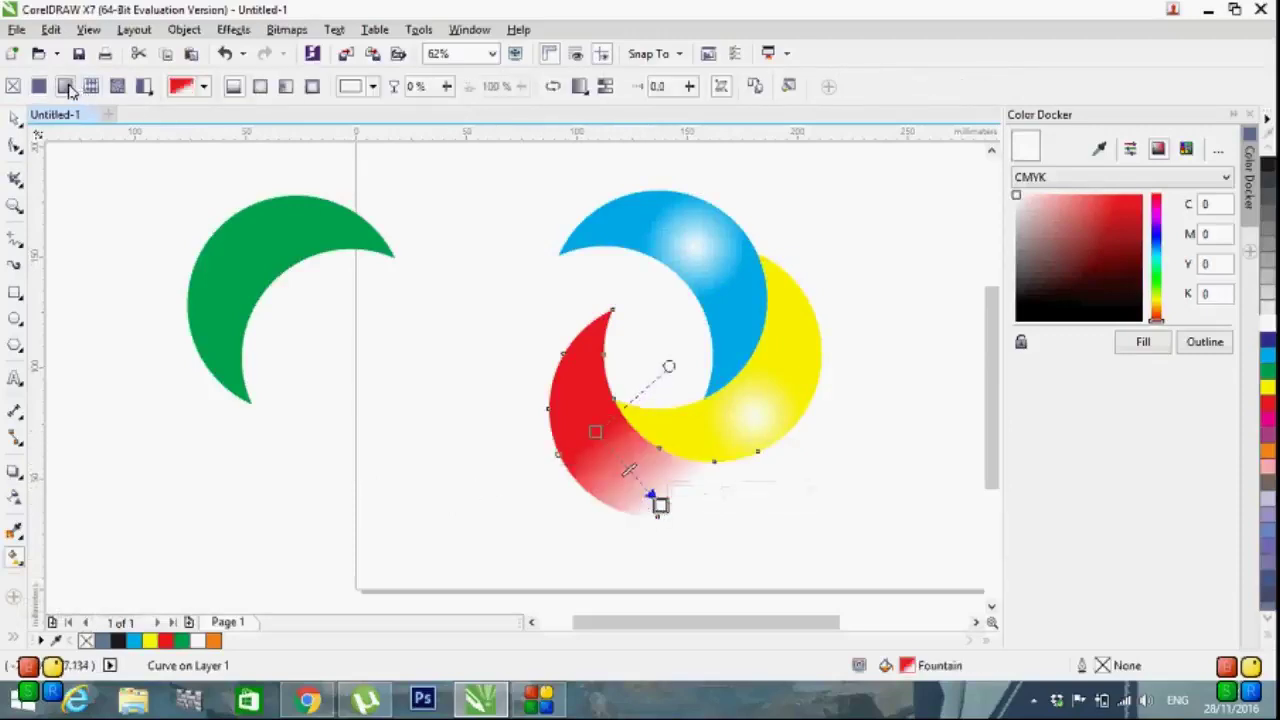
pyautogui.click(259, 86)
pyautogui.moveTo(656, 519); pyautogui.dragTo(638, 516)
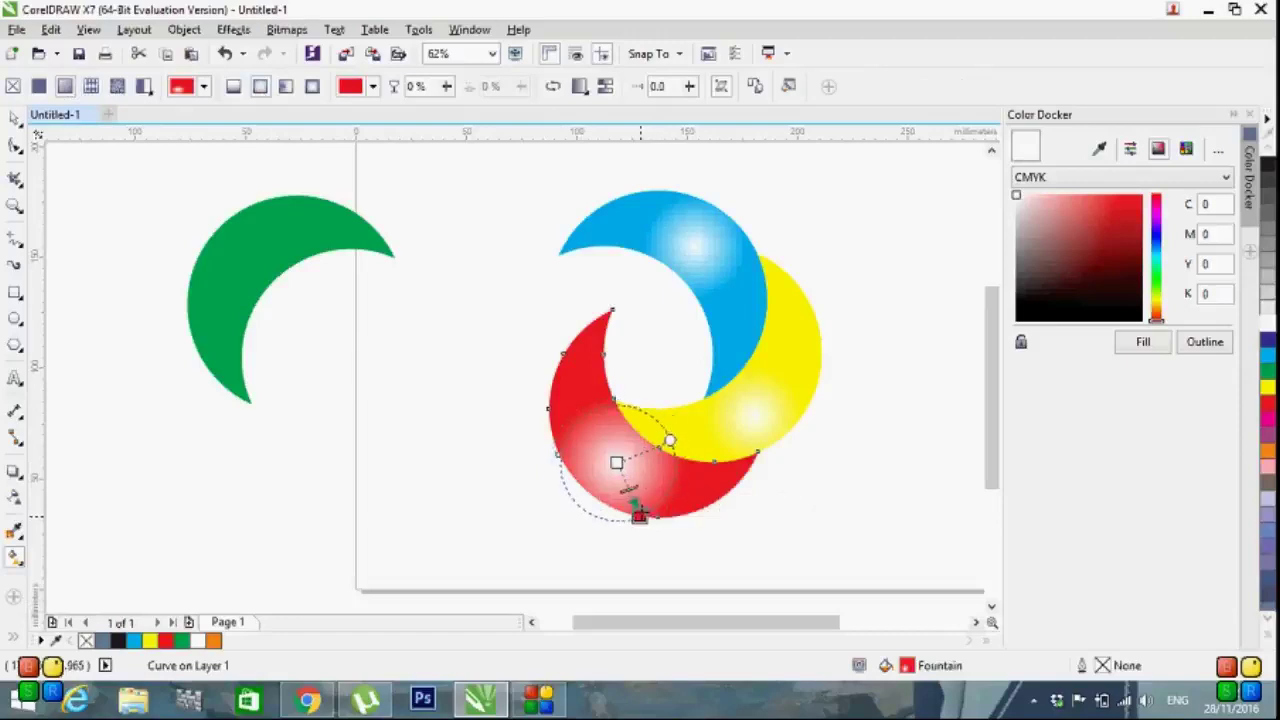
pyautogui.click(15, 118)
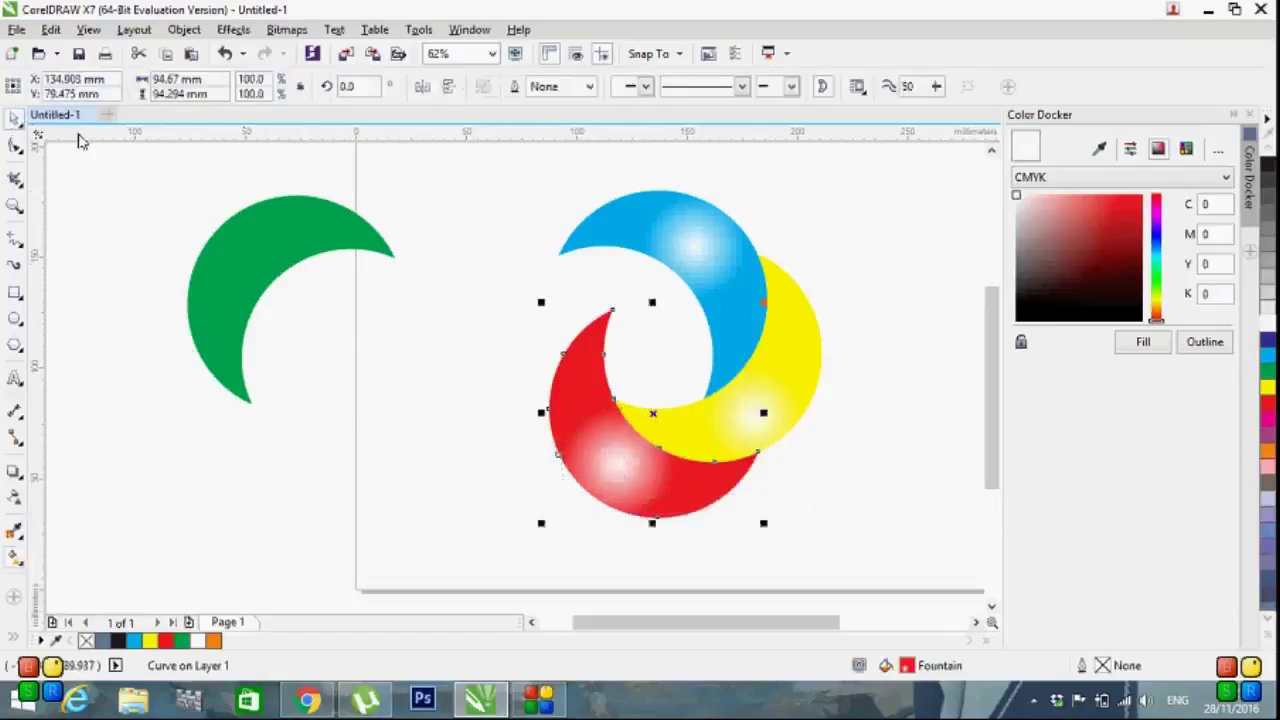
pyautogui.click(692, 252)
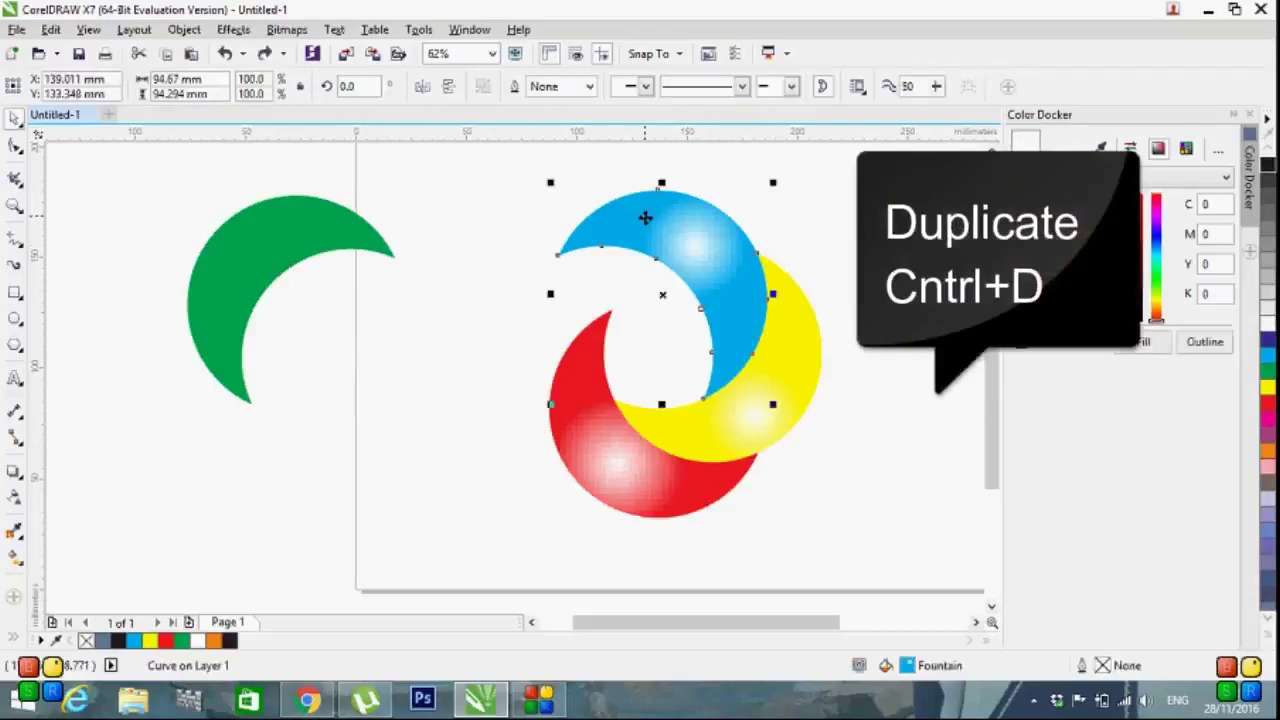
# - Duplicate the blue crescent and give the lower copy a black radial gradient along its inner curve
pyautogui.hotkey('ctrl', 'd')
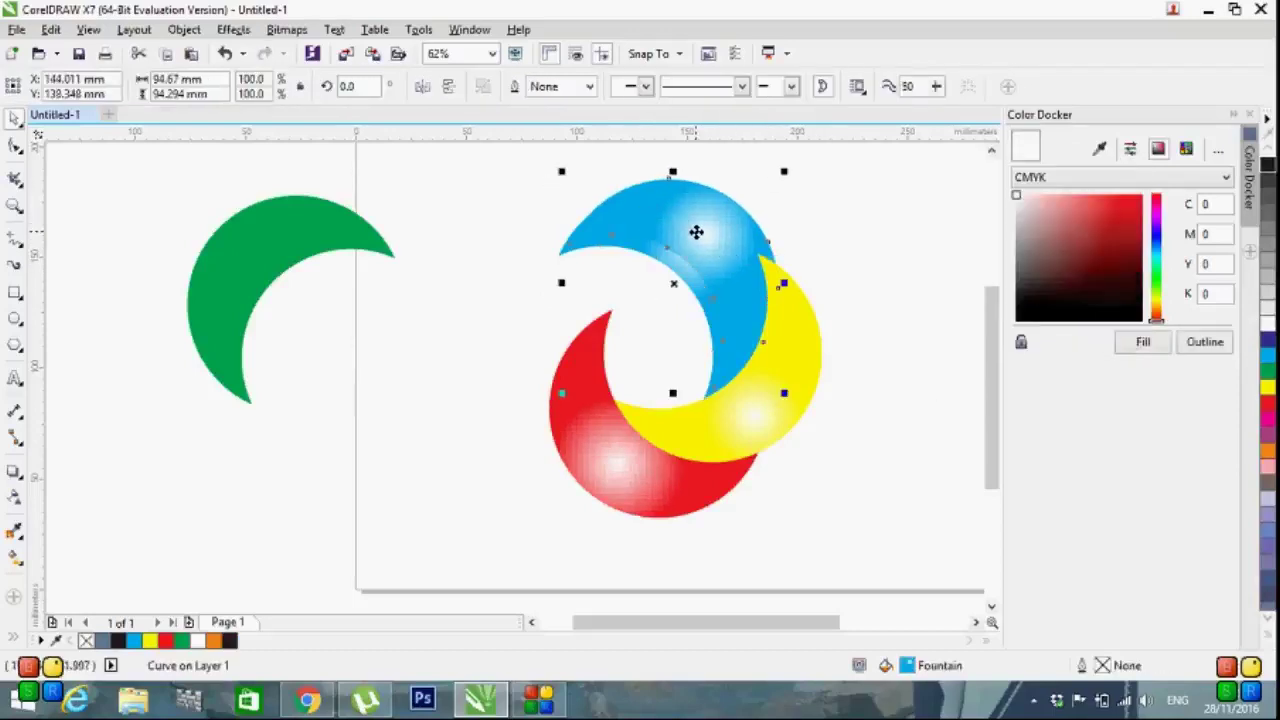
pyautogui.click(481, 240)
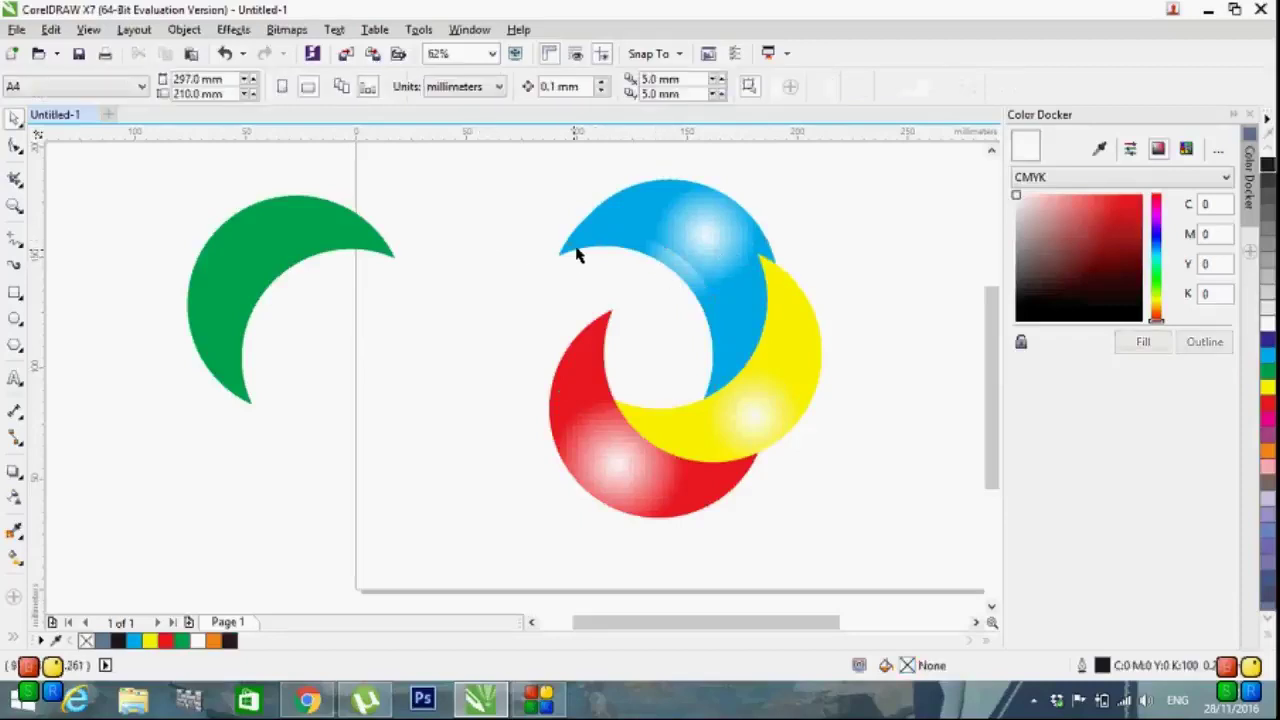
pyautogui.click(622, 251)
pyautogui.press('g')
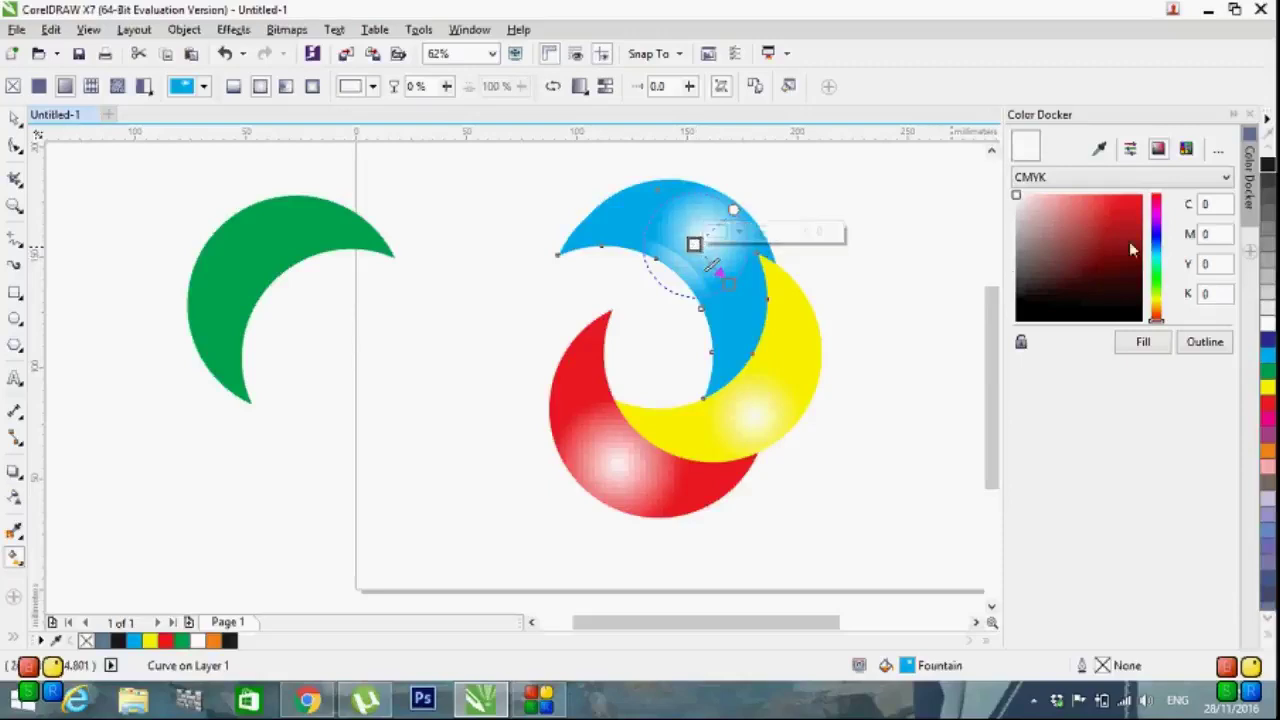
pyautogui.click(1266, 165)
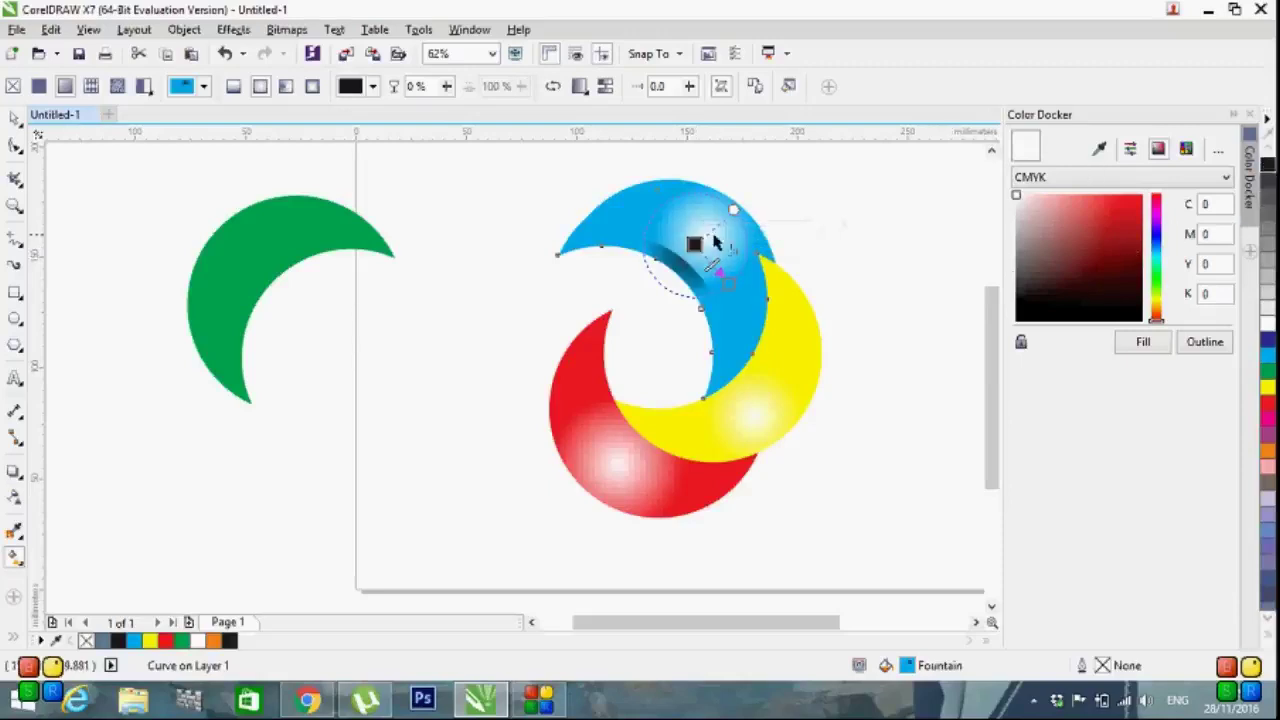
pyautogui.moveTo(694, 244); pyautogui.dragTo(670, 260)
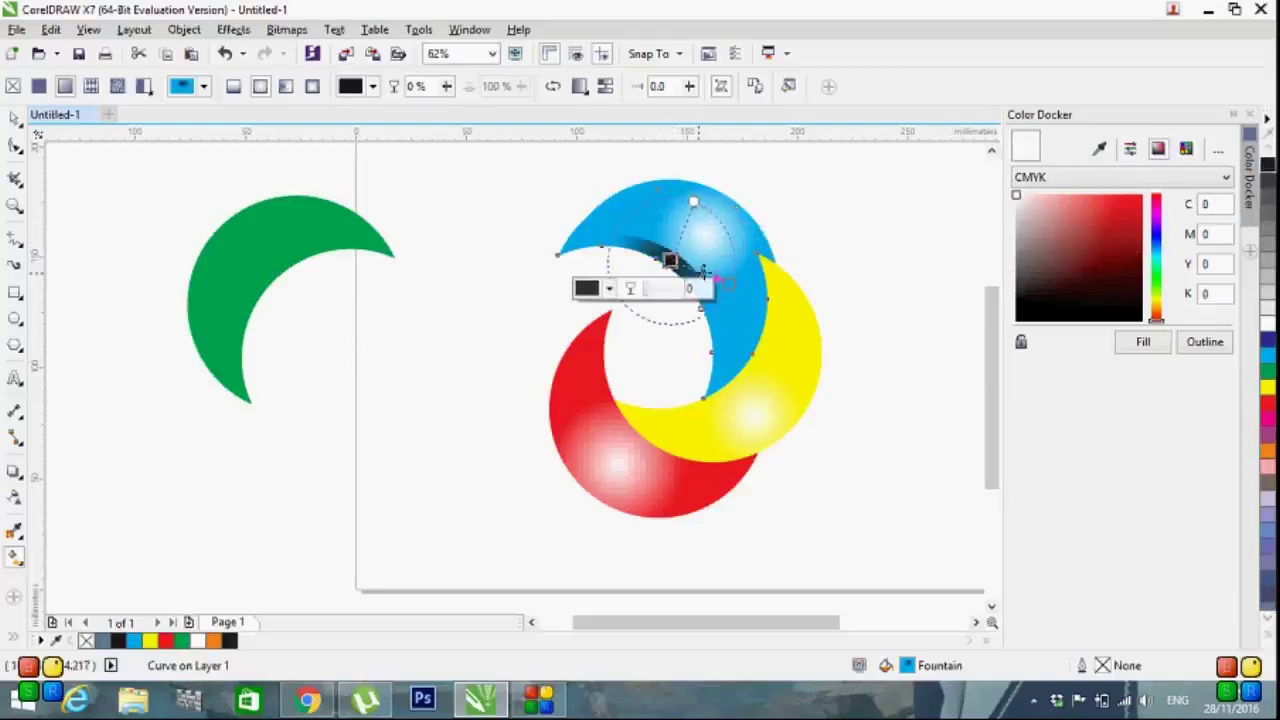
pyautogui.moveTo(693, 202); pyautogui.dragTo(770, 250)
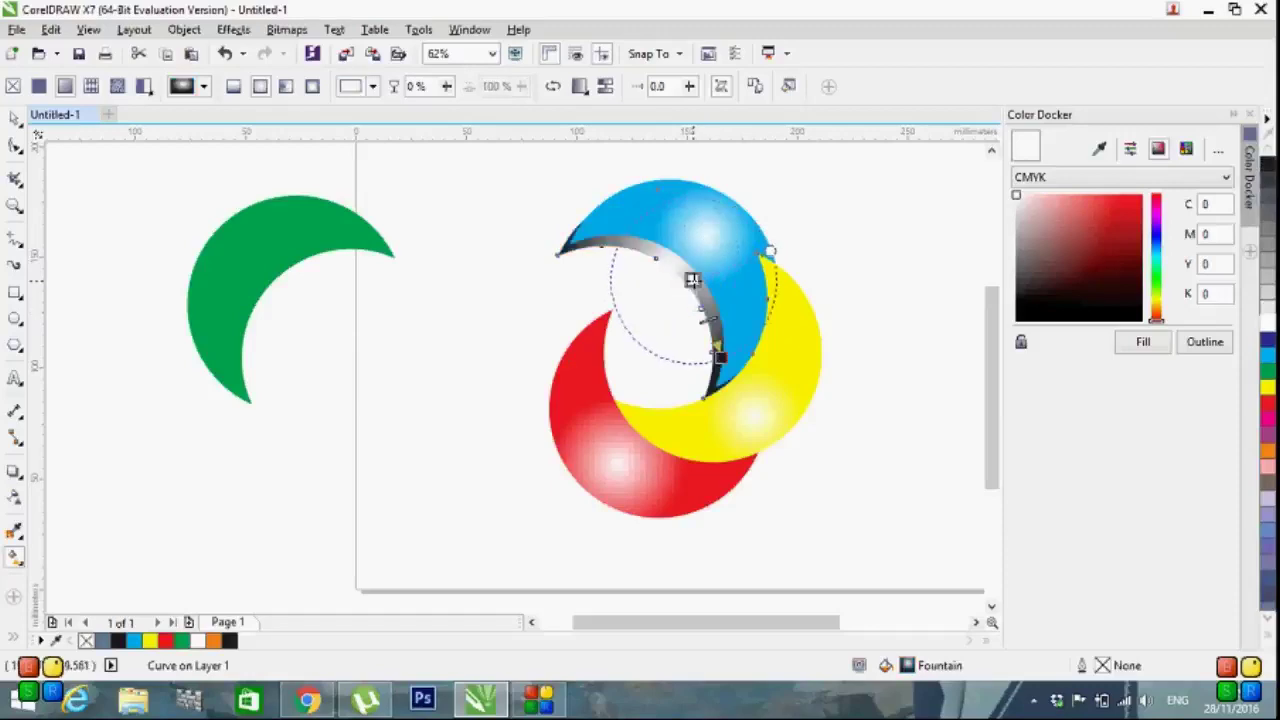
pyautogui.moveTo(720, 357); pyautogui.dragTo(722, 340)
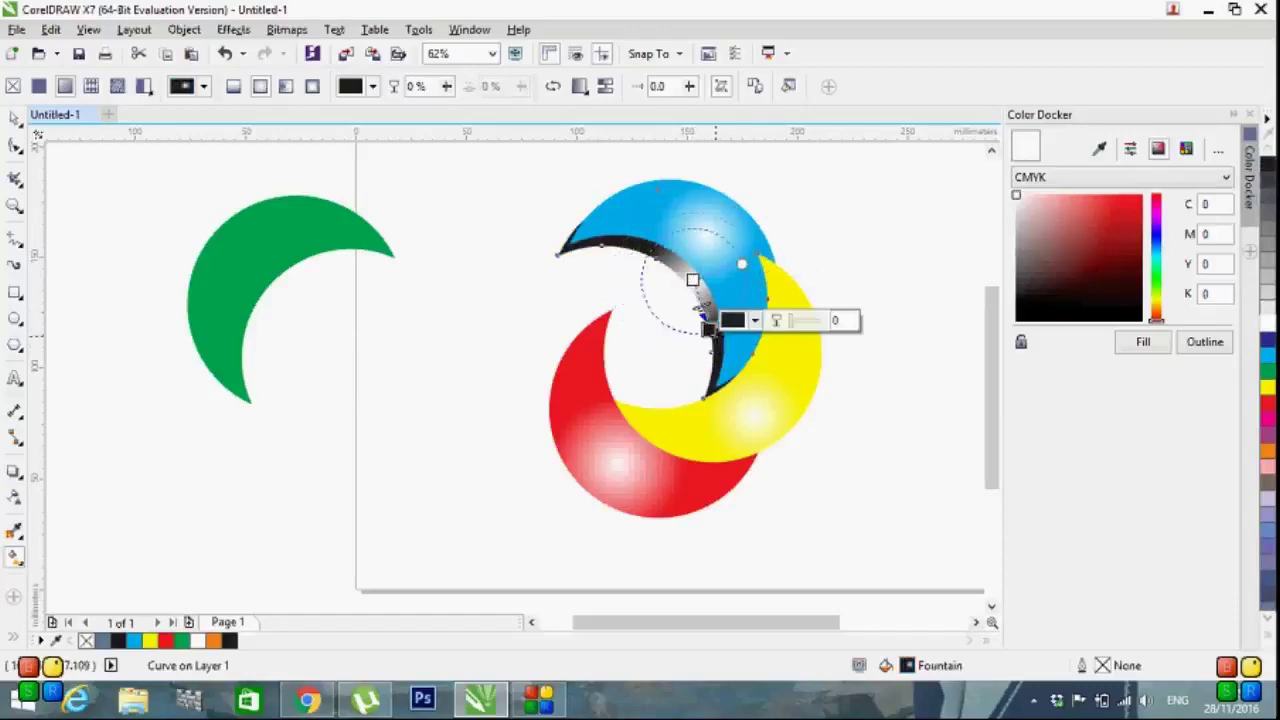
# - Scale the blue crescent to about 97% and resize the dark arc beneath into a thin edge
pyautogui.click(922, 327)
pyautogui.click(565, 255)
pyautogui.click(566, 255)
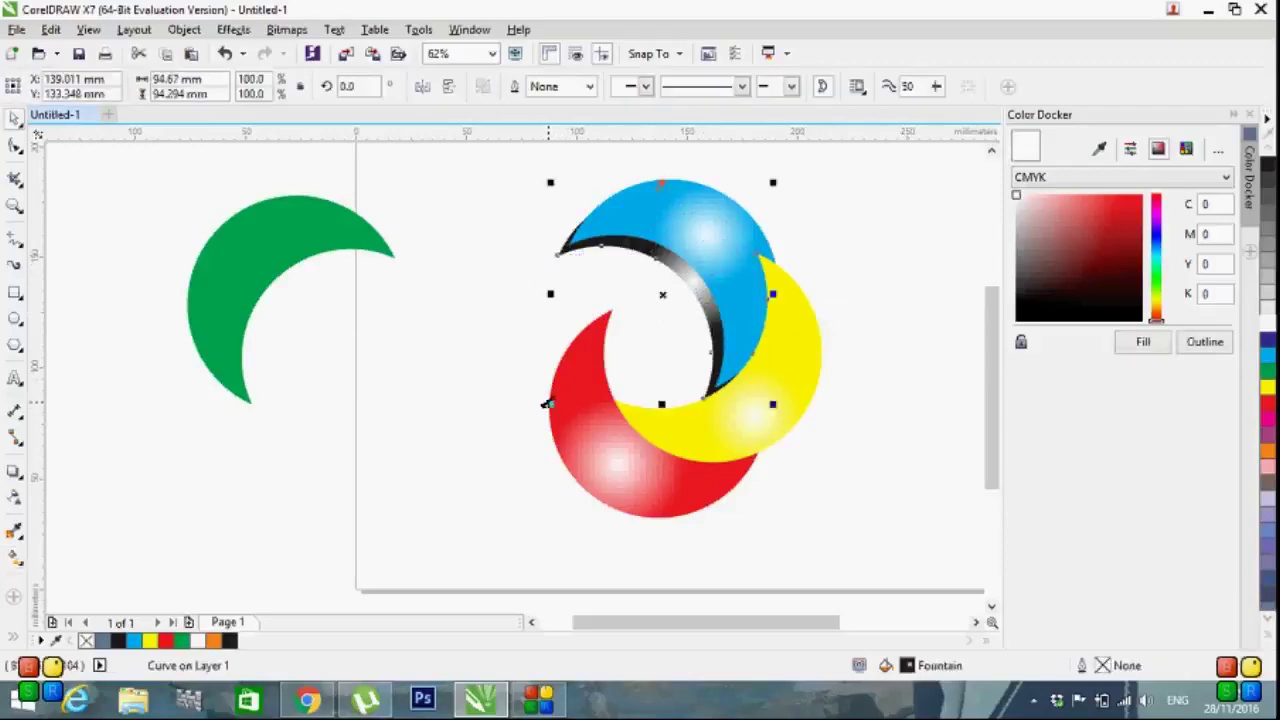
pyautogui.moveTo(548, 405); pyautogui.dragTo(548, 390)
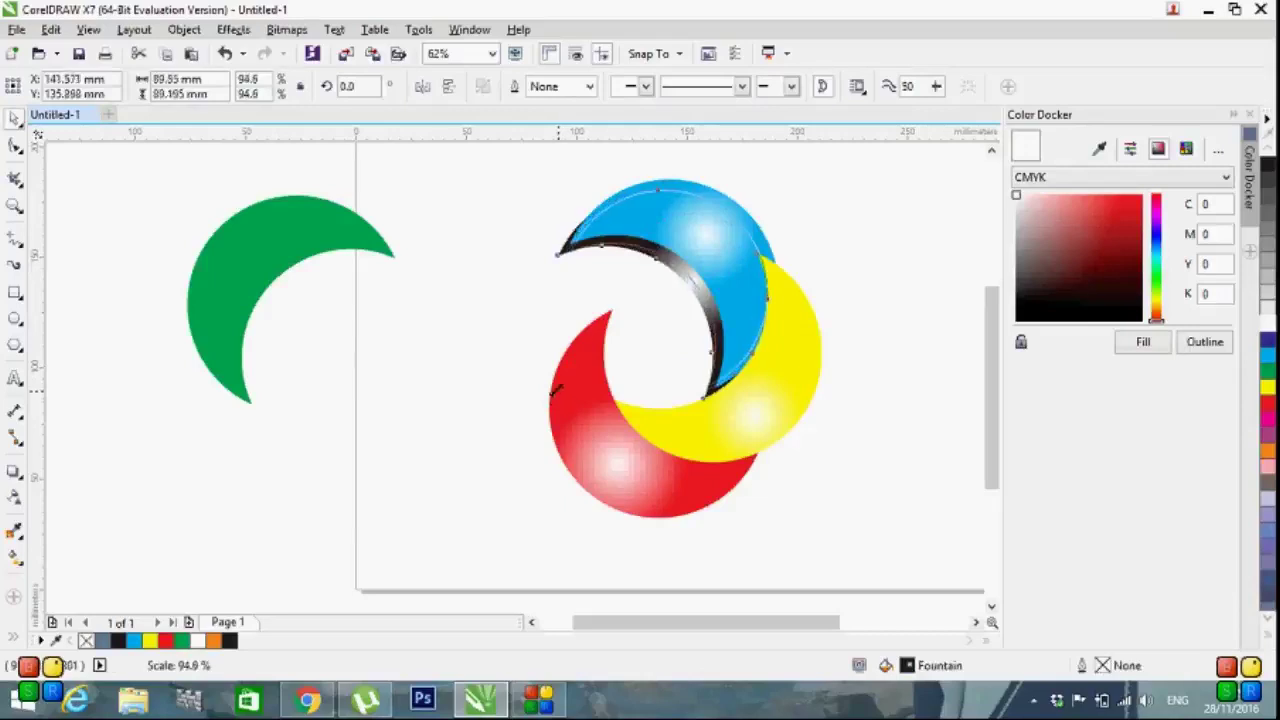
pyautogui.moveTo(548, 390); pyautogui.dragTo(544, 400)
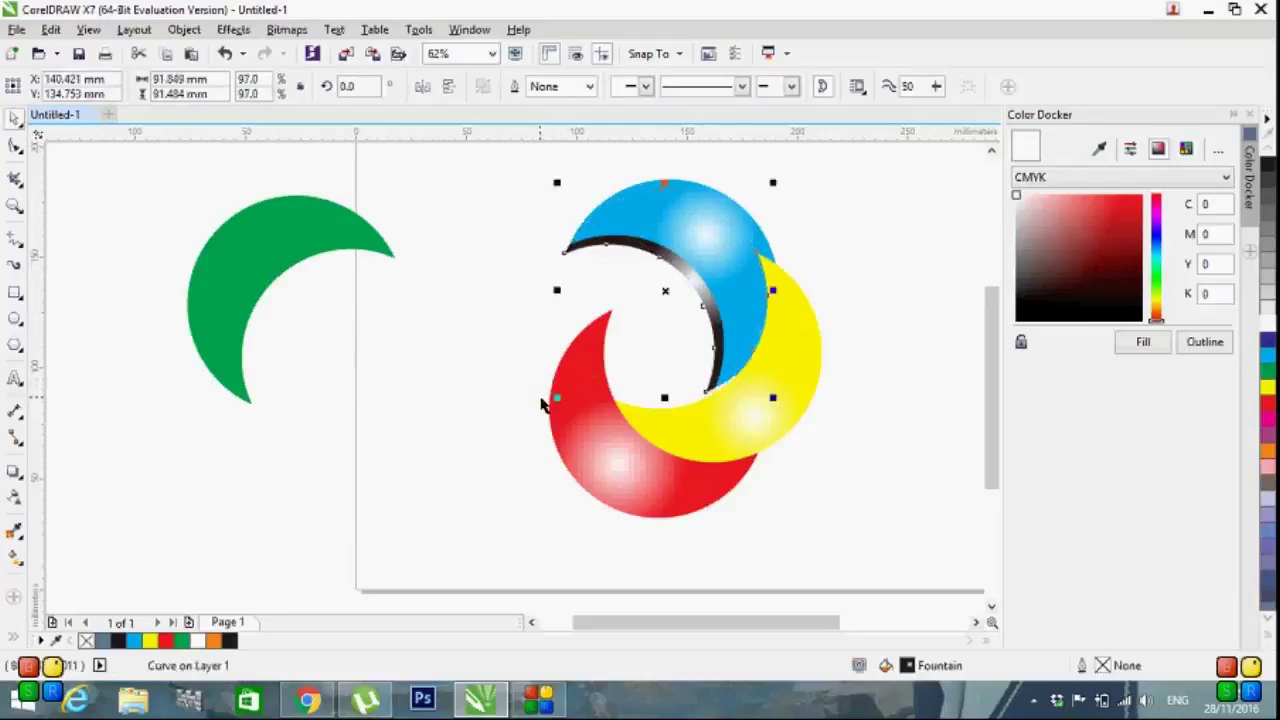
pyautogui.click(575, 245)
pyautogui.moveTo(489, 466); pyautogui.dragTo(505, 452)
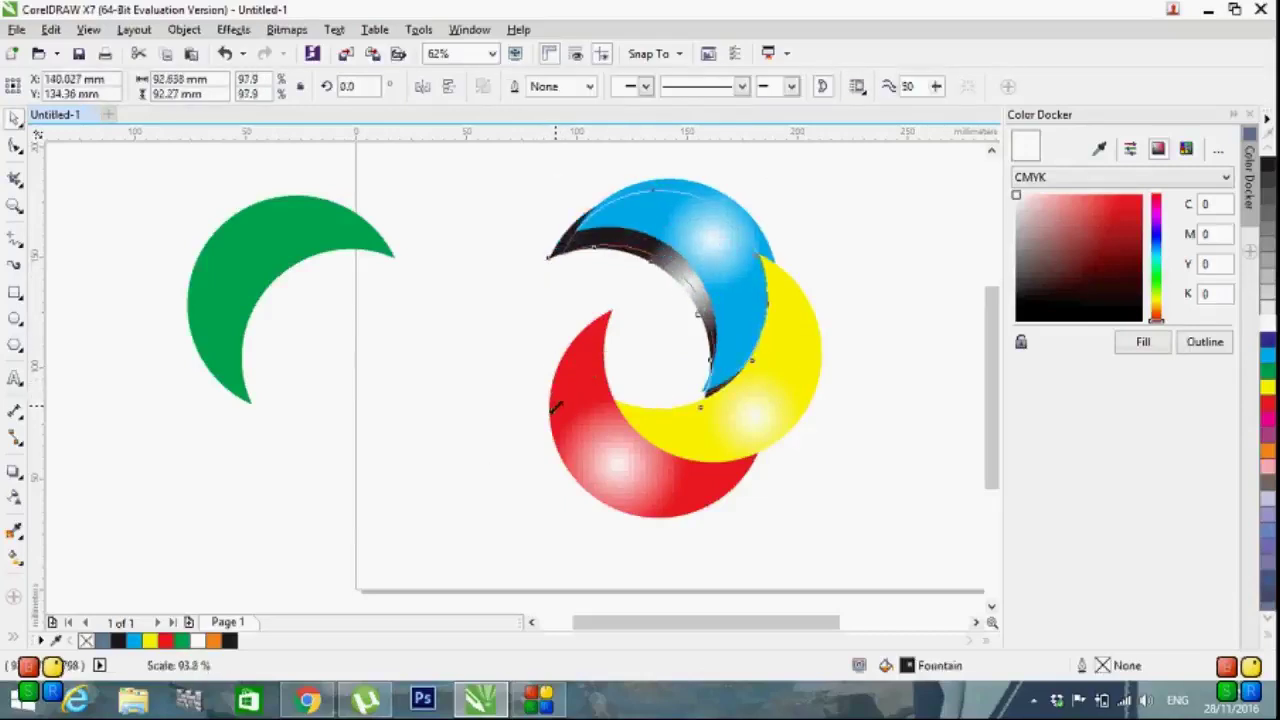
pyautogui.moveTo(555, 404); pyautogui.dragTo(555, 399)
pyautogui.click(845, 340)
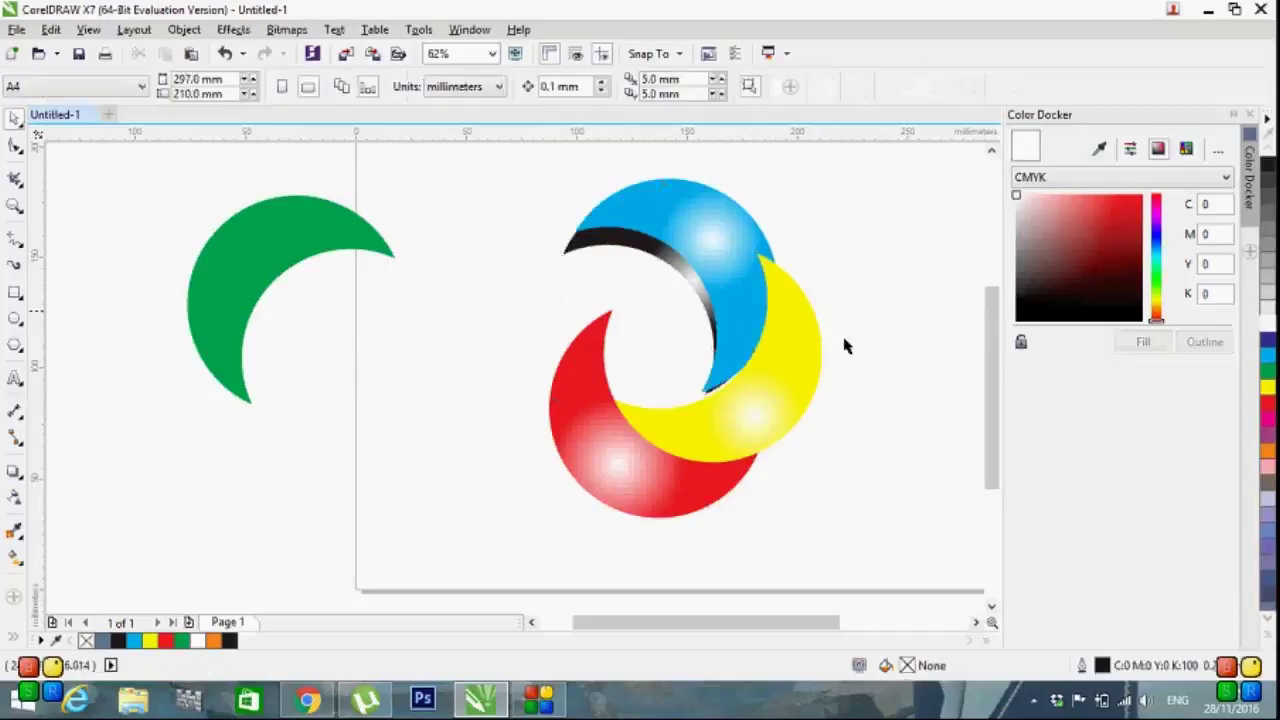
# - Enlarge the yellow crescent's radial fill and blend its edge node to black
pyautogui.click(771, 407)
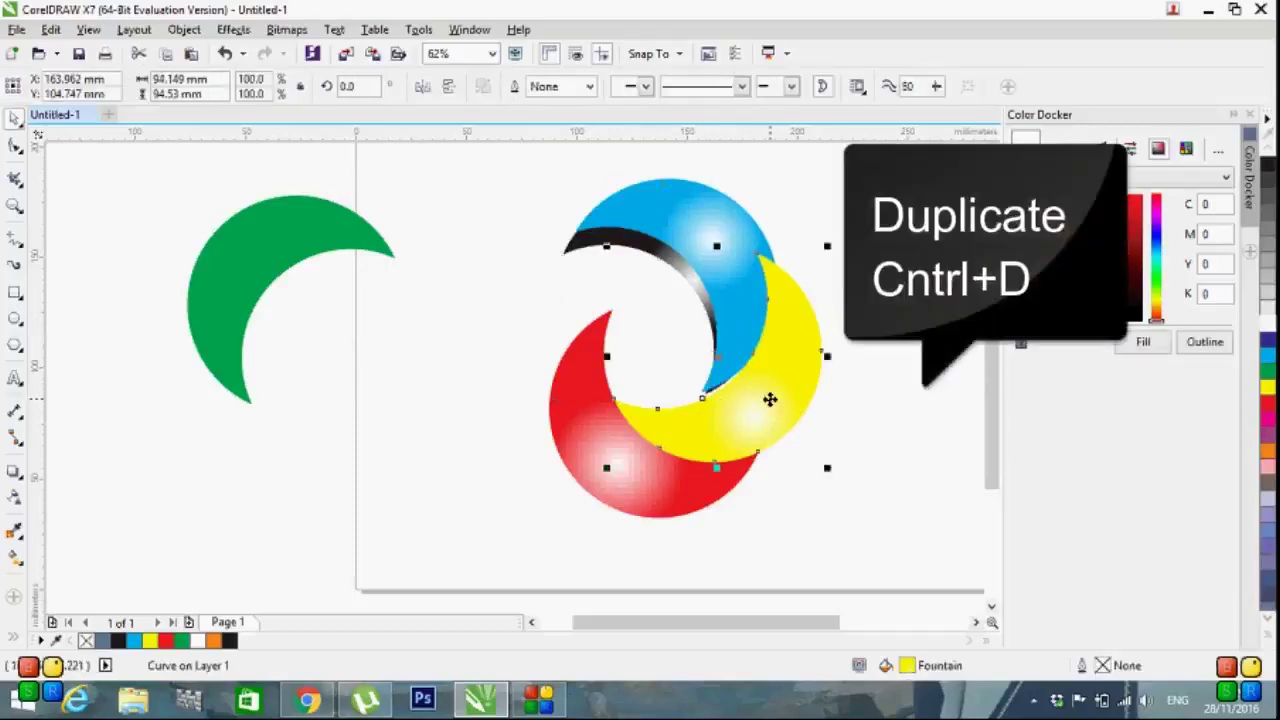
pyautogui.hotkey('ctrl', 'd')
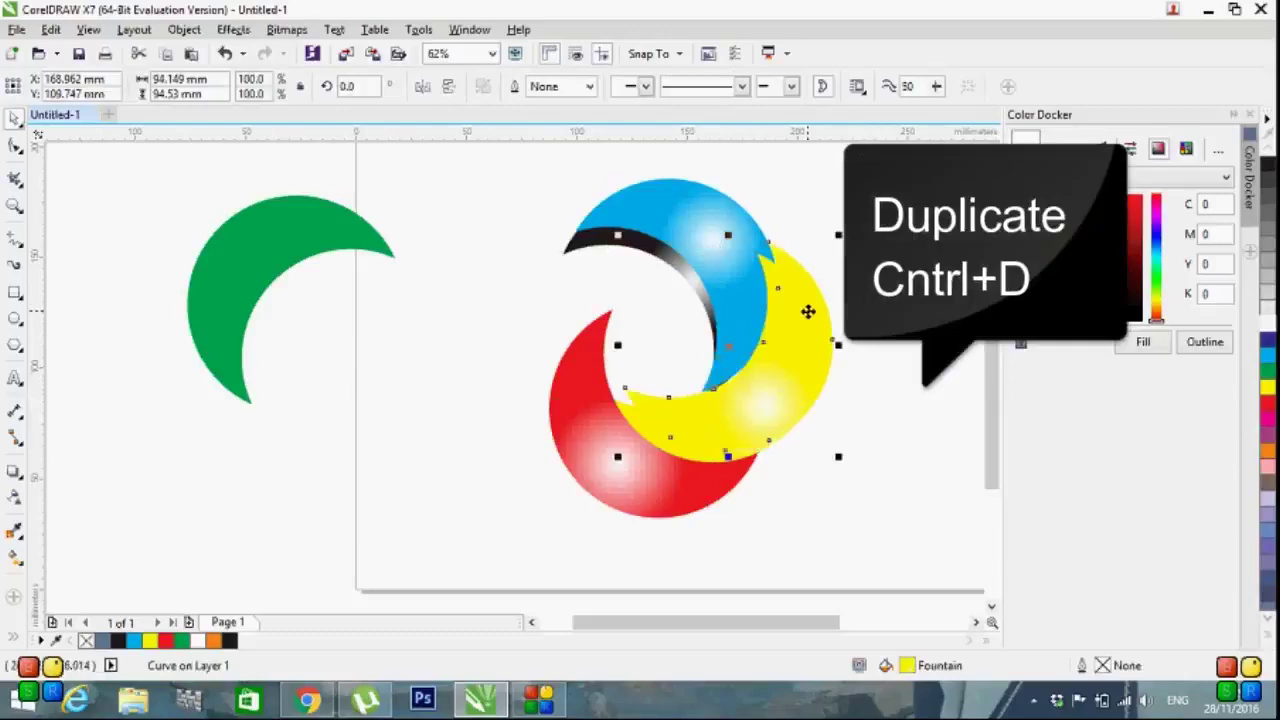
pyautogui.hotkey('ctrl', 'z')
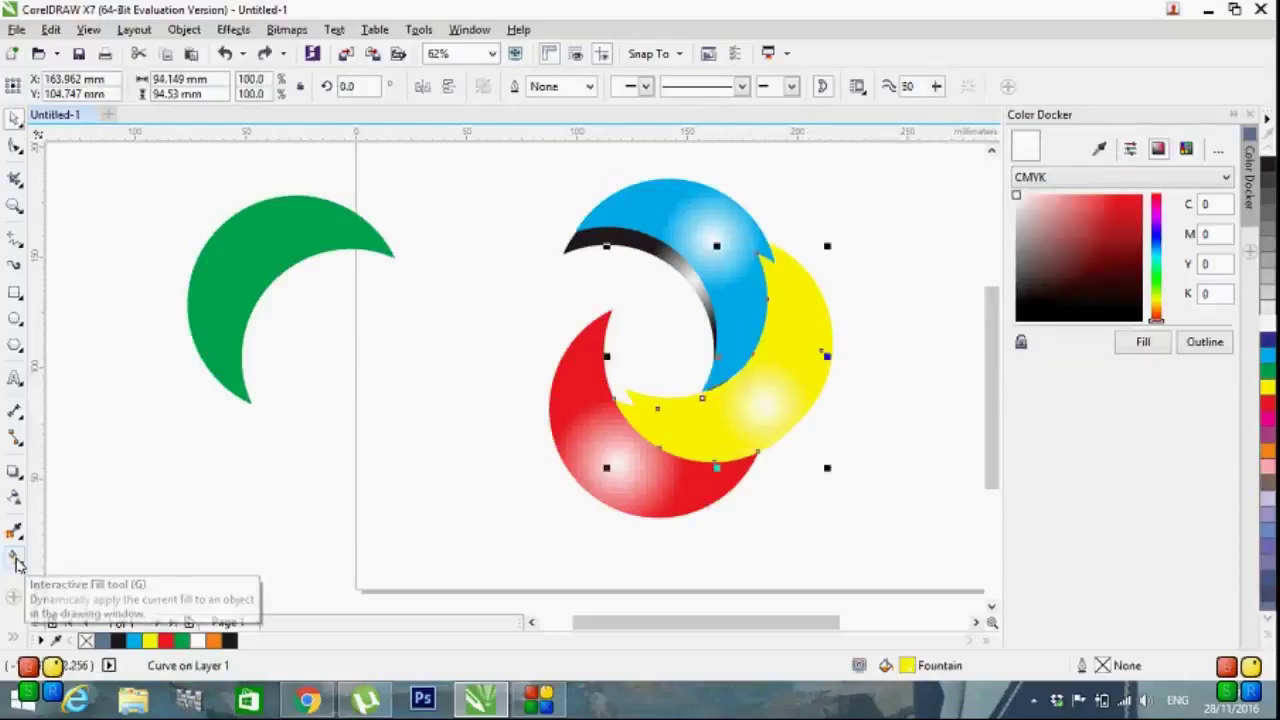
pyautogui.click(15, 560)
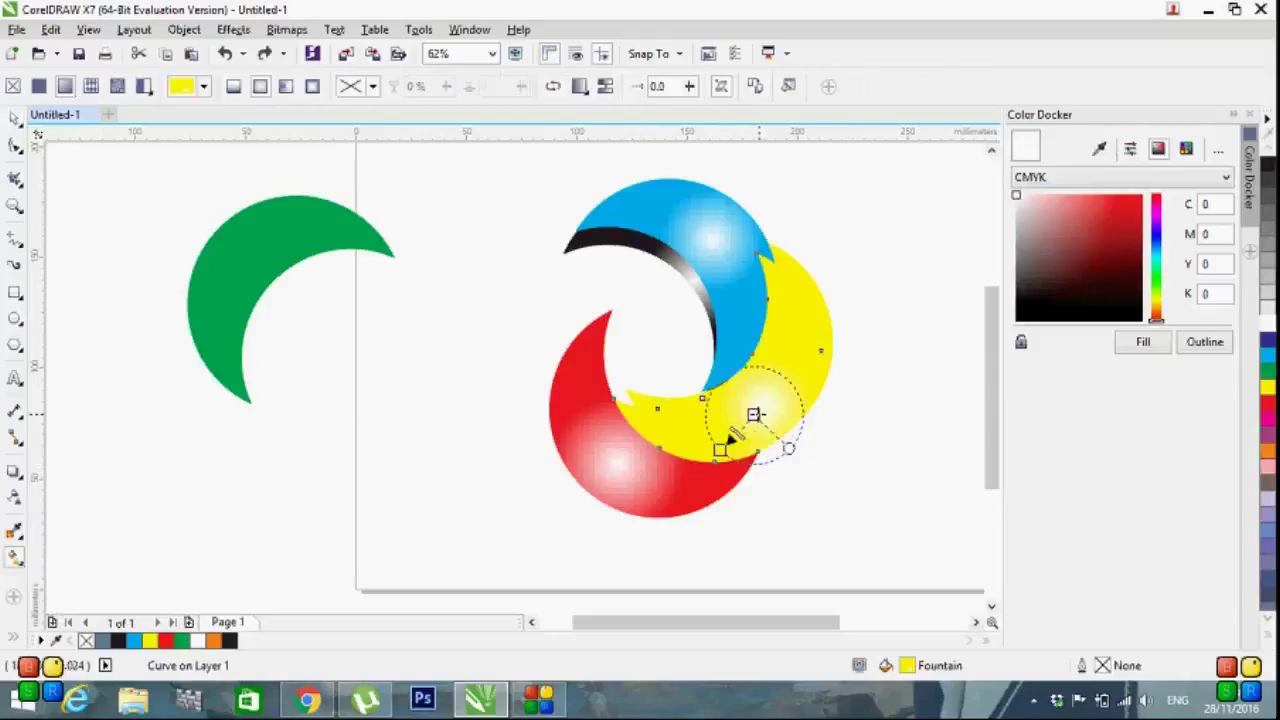
pyautogui.moveTo(755, 414); pyautogui.dragTo(757, 340)
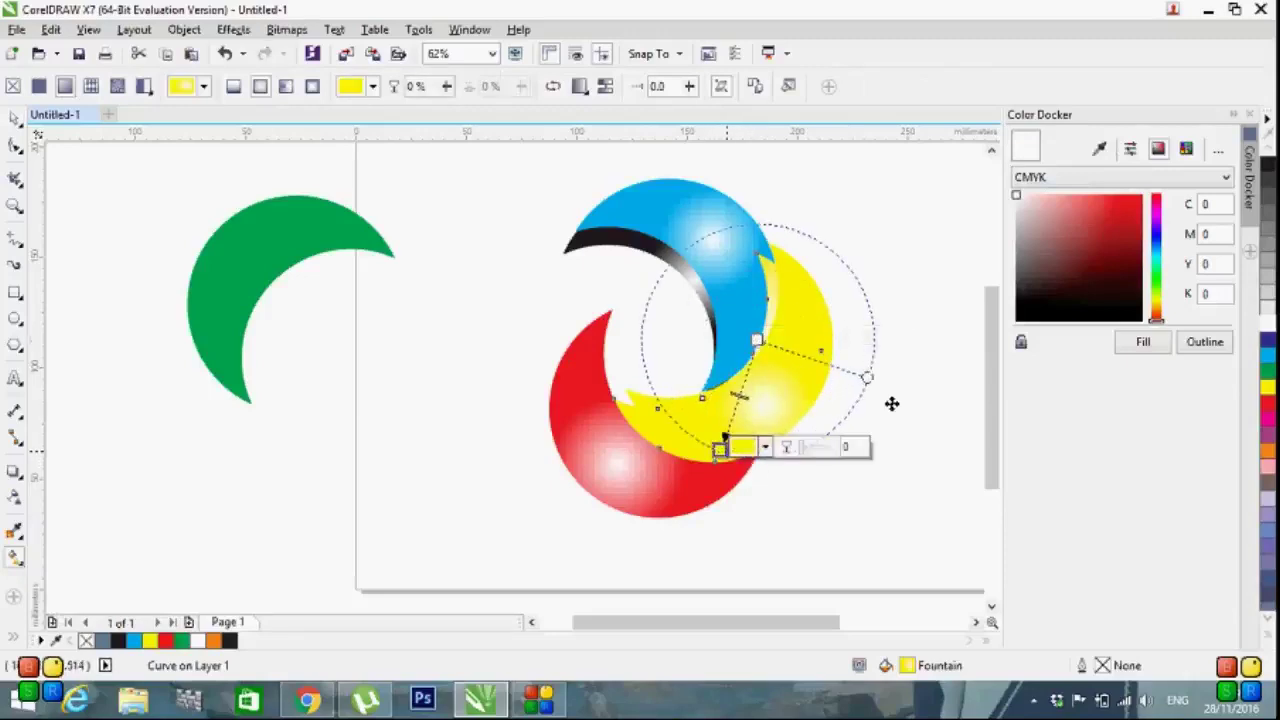
pyautogui.moveTo(1267, 170)
pyautogui.mouseDown()
pyautogui.moveTo(721, 451)
pyautogui.moveTo(689, 379)
pyautogui.mouseUp()
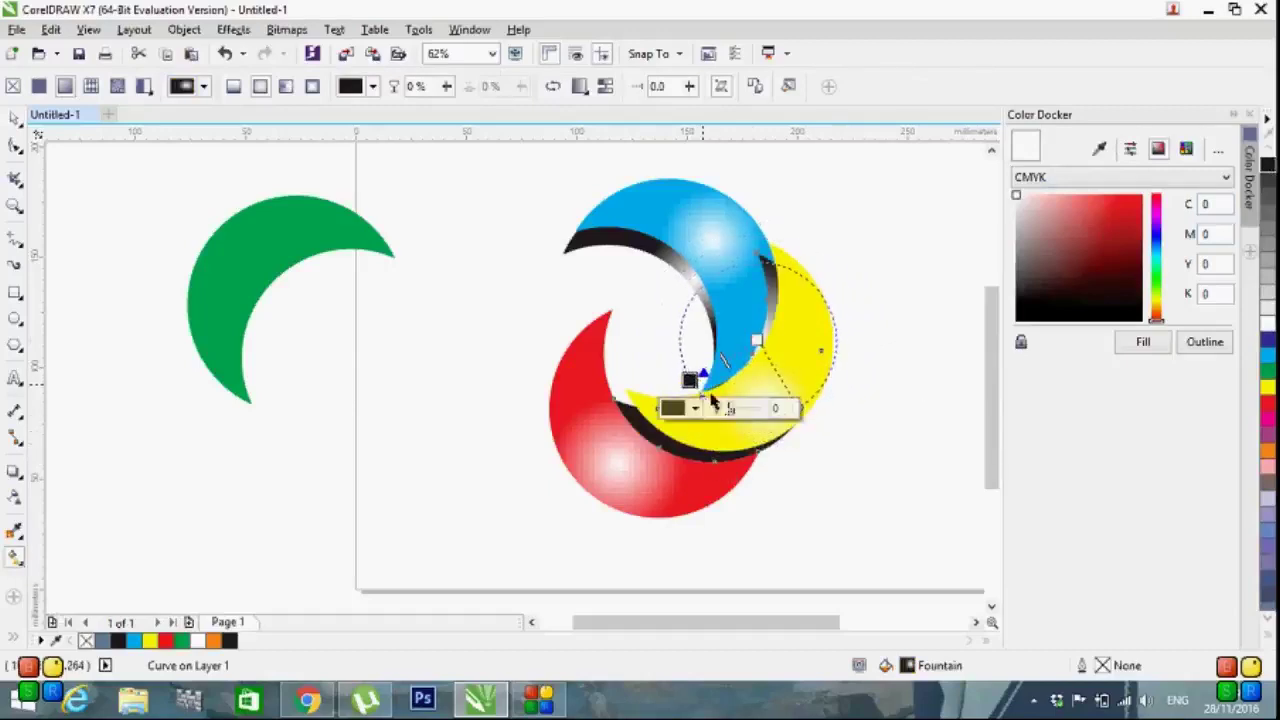
pyautogui.press('space')
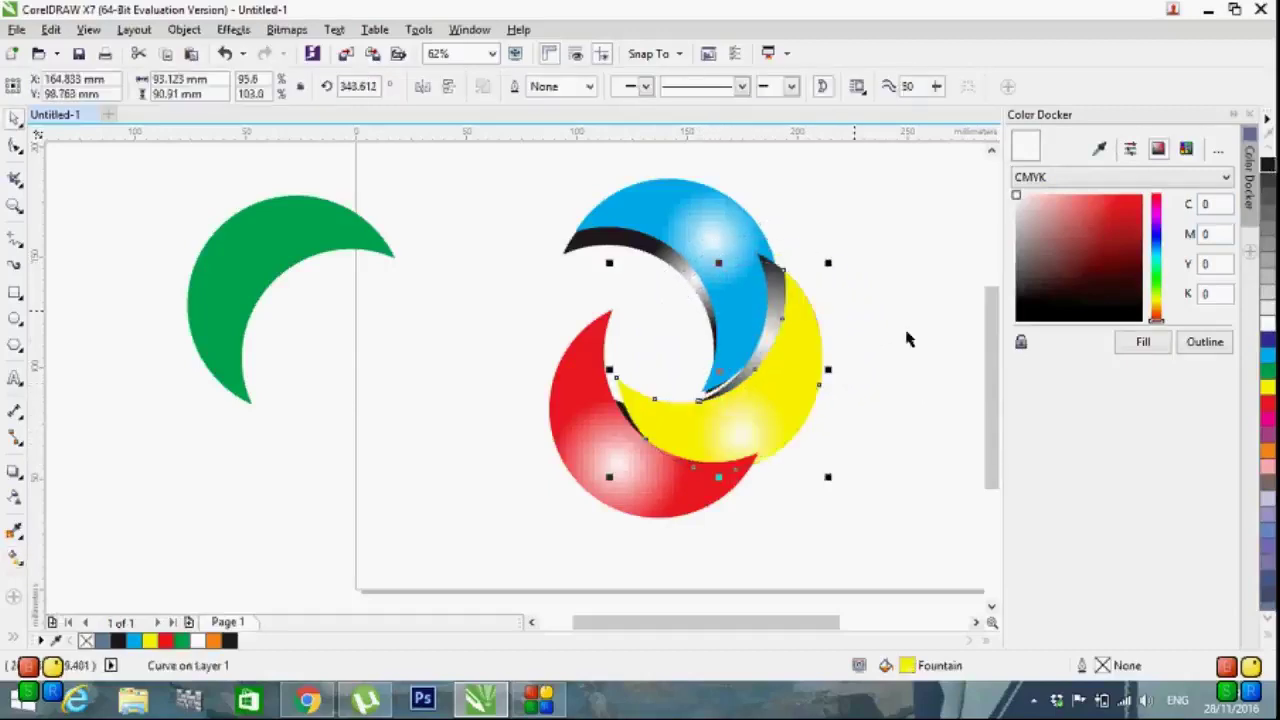
# - Enlarge the yellow crescent slightly so its dark inner edge shows
pyautogui.click(897, 370)
pyautogui.click(768, 358)
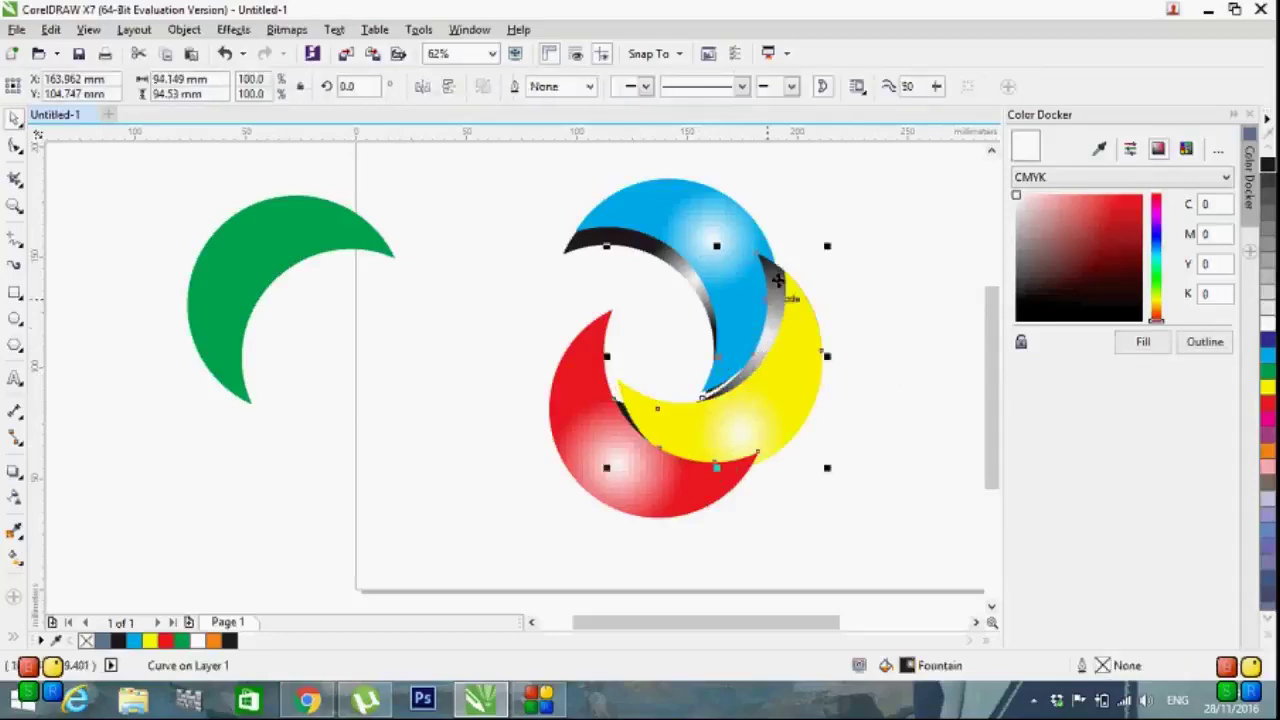
pyautogui.moveTo(828, 236); pyautogui.dragTo(858, 246)
pyautogui.click(895, 326)
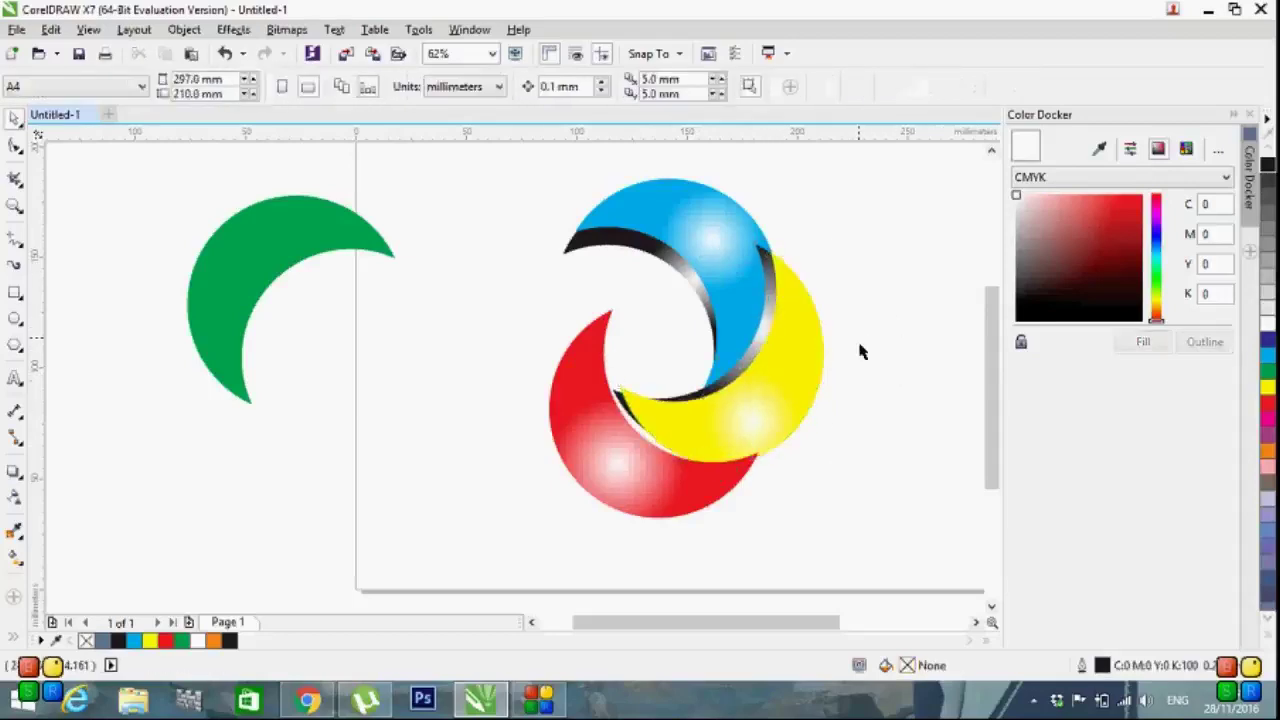
# - Nudge the red crescent up, duplicate it, and offset the copy slightly down and left
pyautogui.click(607, 440)
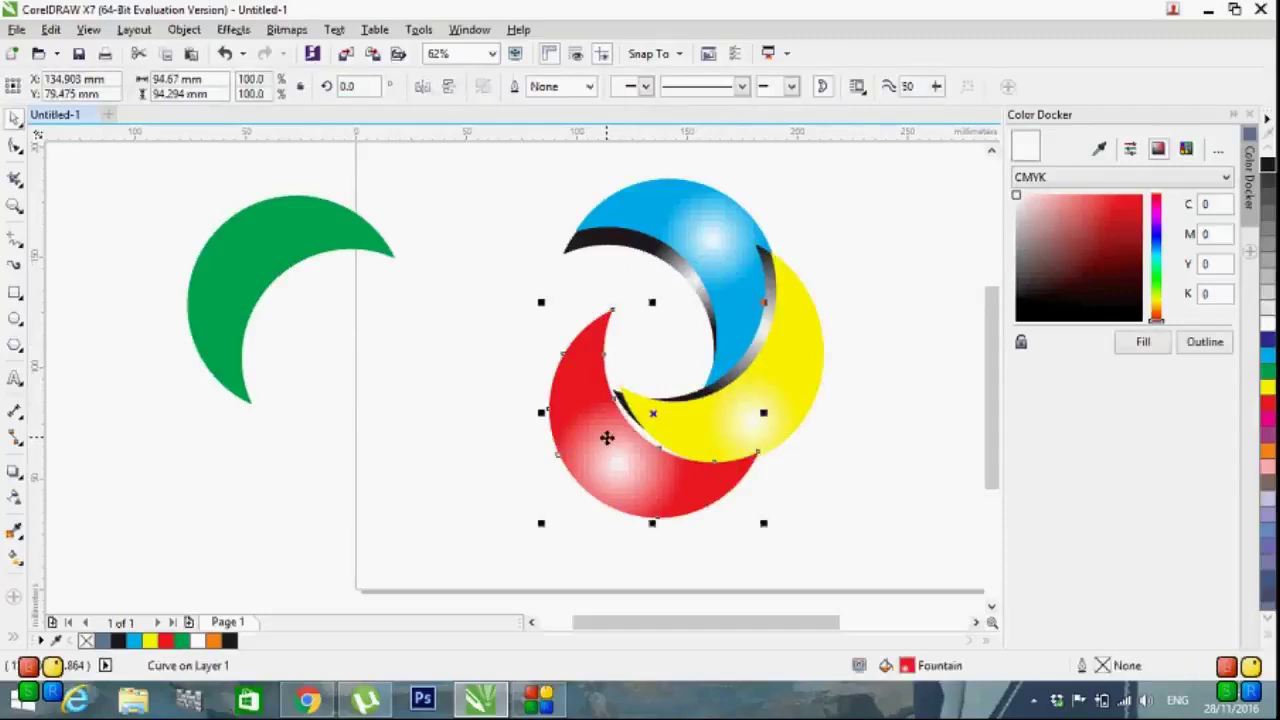
pyautogui.moveTo(651, 413); pyautogui.dragTo(655, 401)
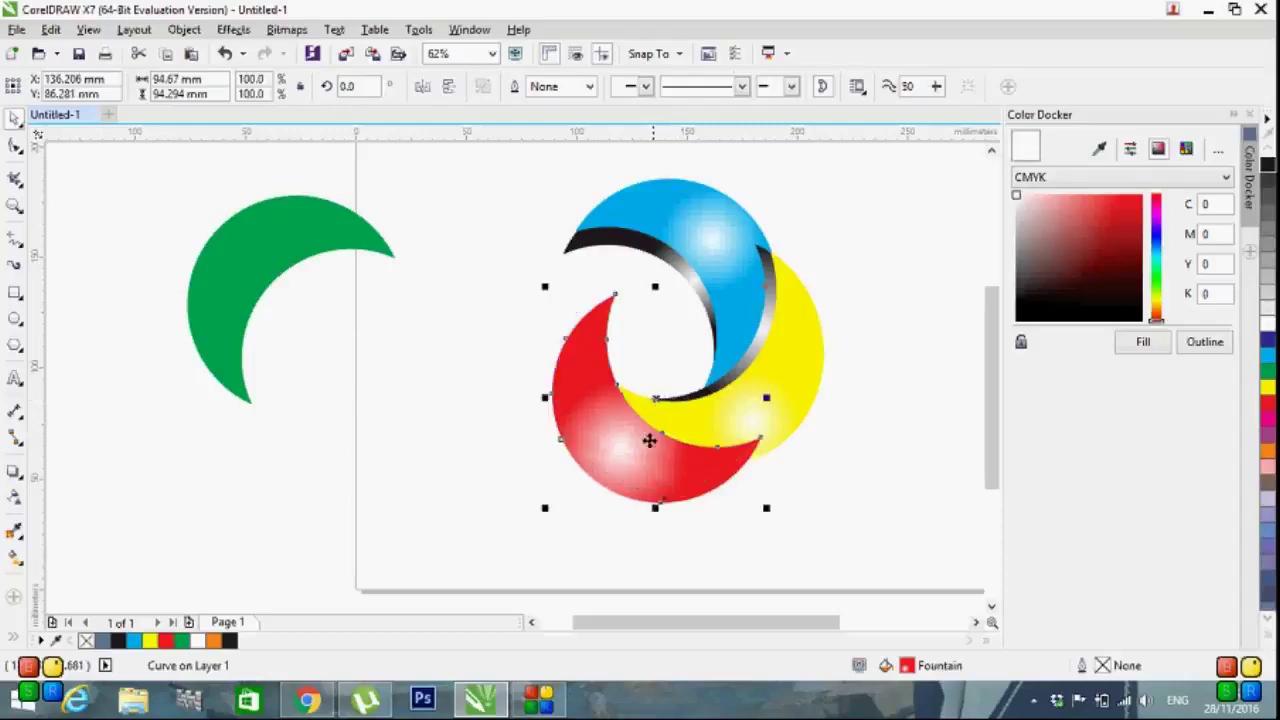
pyautogui.click(831, 486)
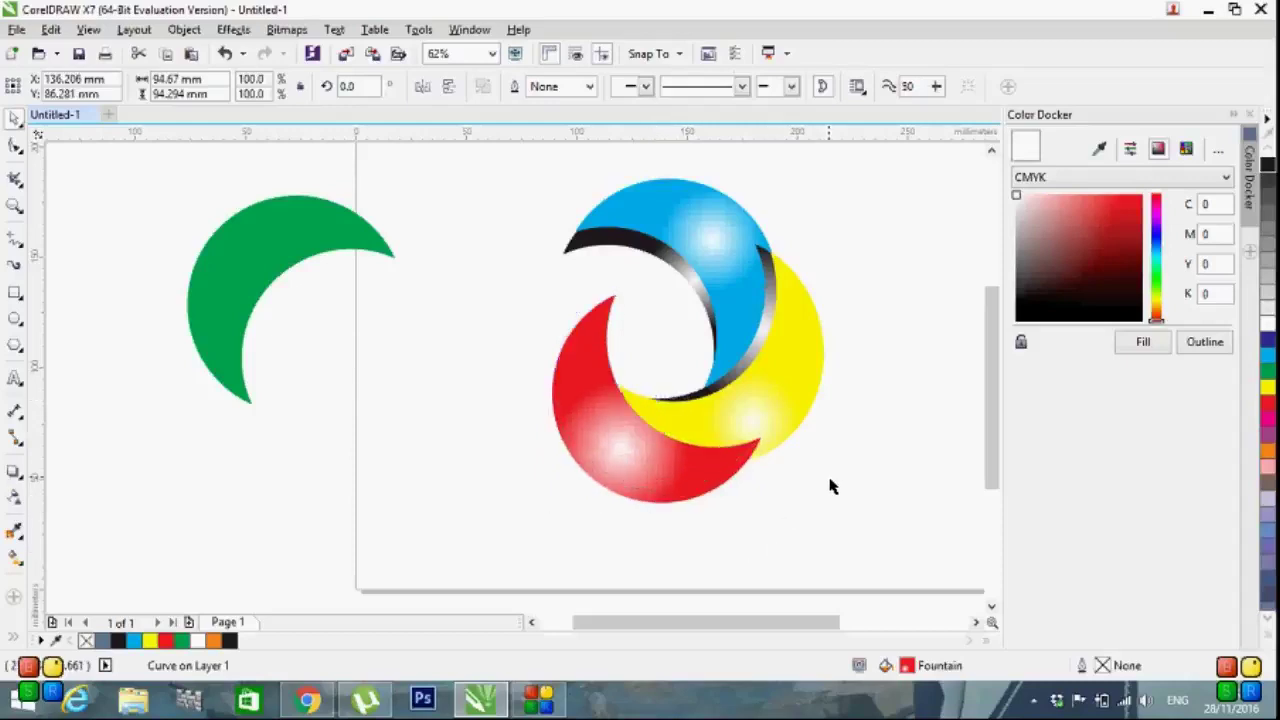
pyautogui.click(608, 449)
pyautogui.hotkey('ctrl', 'd')
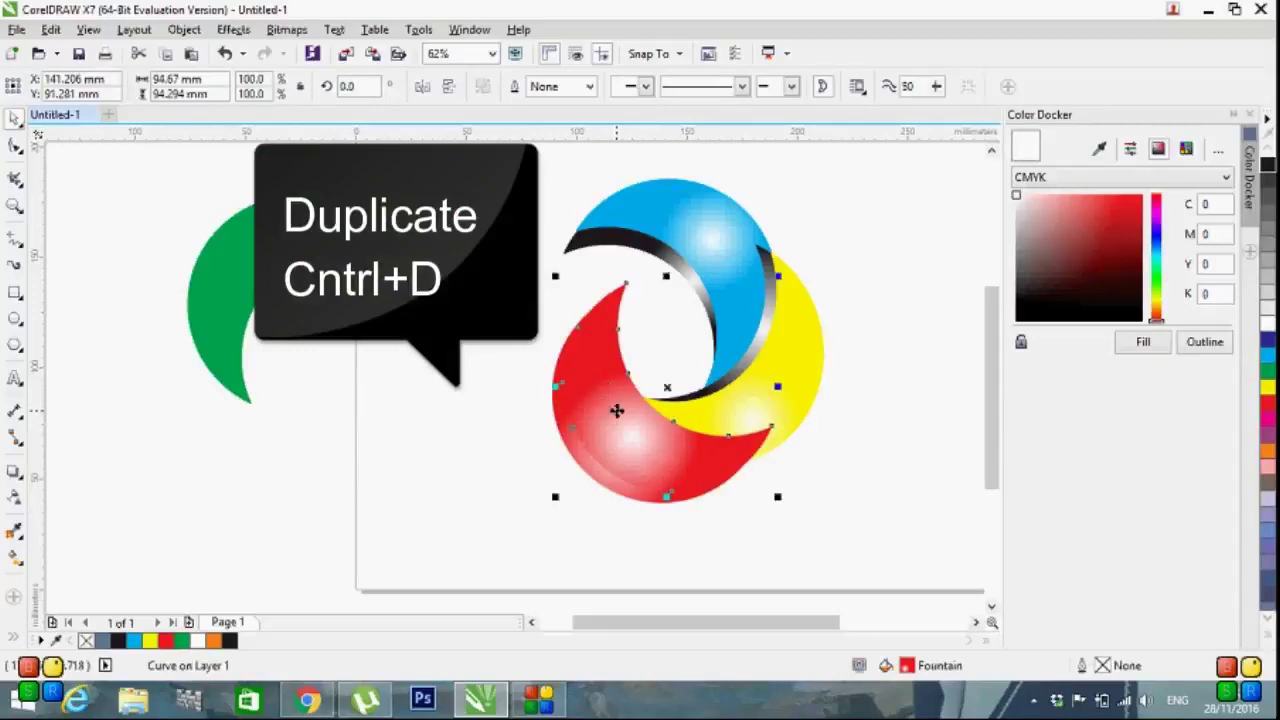
pyautogui.moveTo(617, 410); pyautogui.dragTo(606, 421)
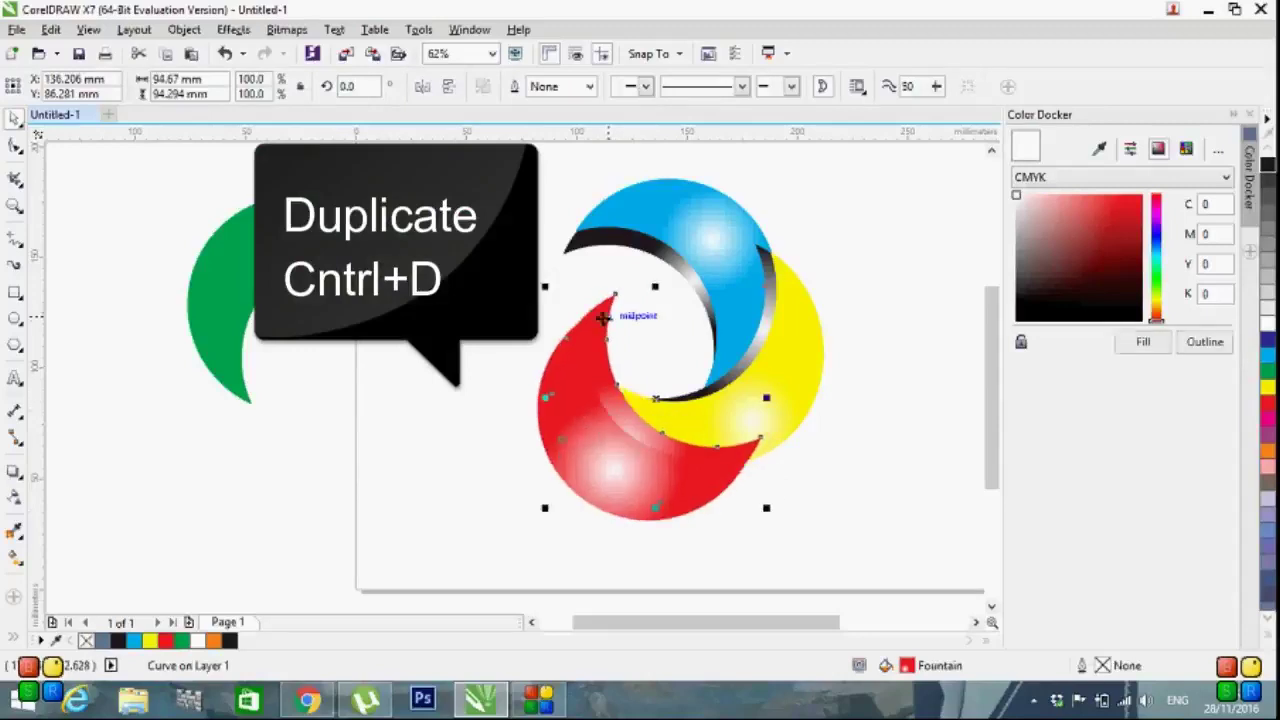
# - Give the red copy a black radial gradient tightened toward the inner edge
pyautogui.click(15, 558)
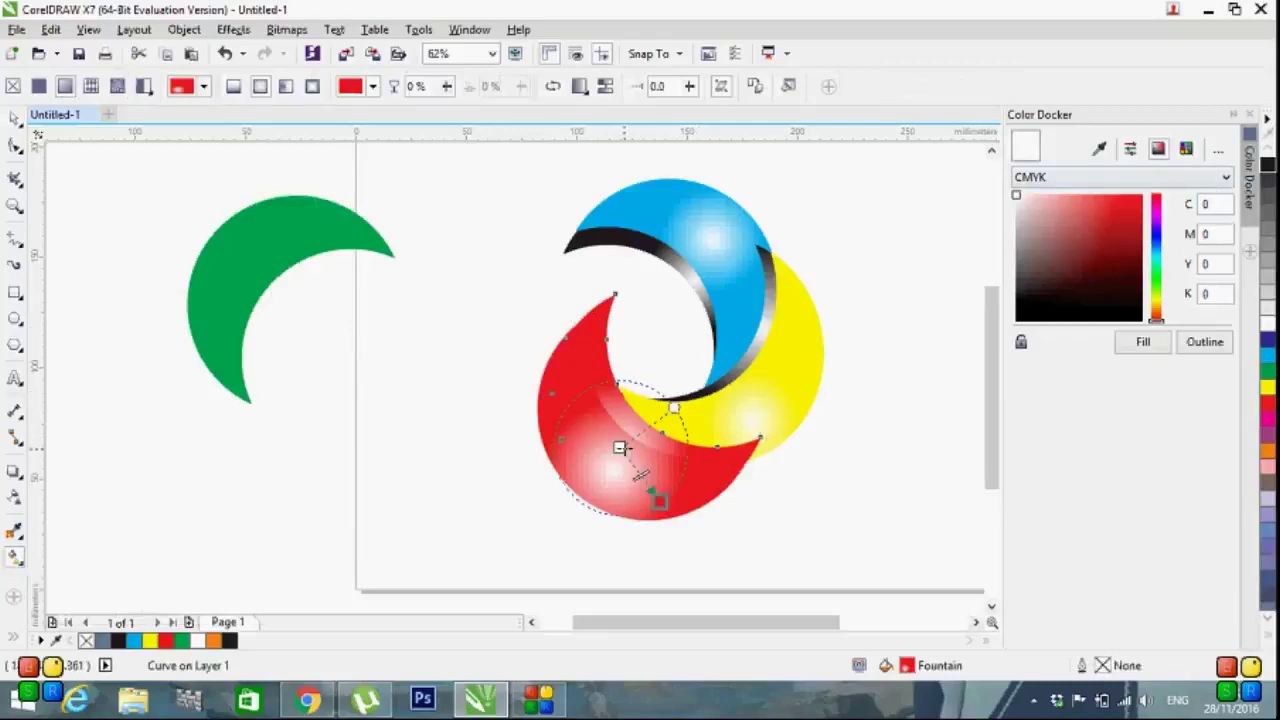
pyautogui.click(660, 500)
pyautogui.moveTo(1240, 178)
pyautogui.mouseDown()
pyautogui.moveTo(676, 425)
pyautogui.moveTo(610, 388)
pyautogui.mouseUp()
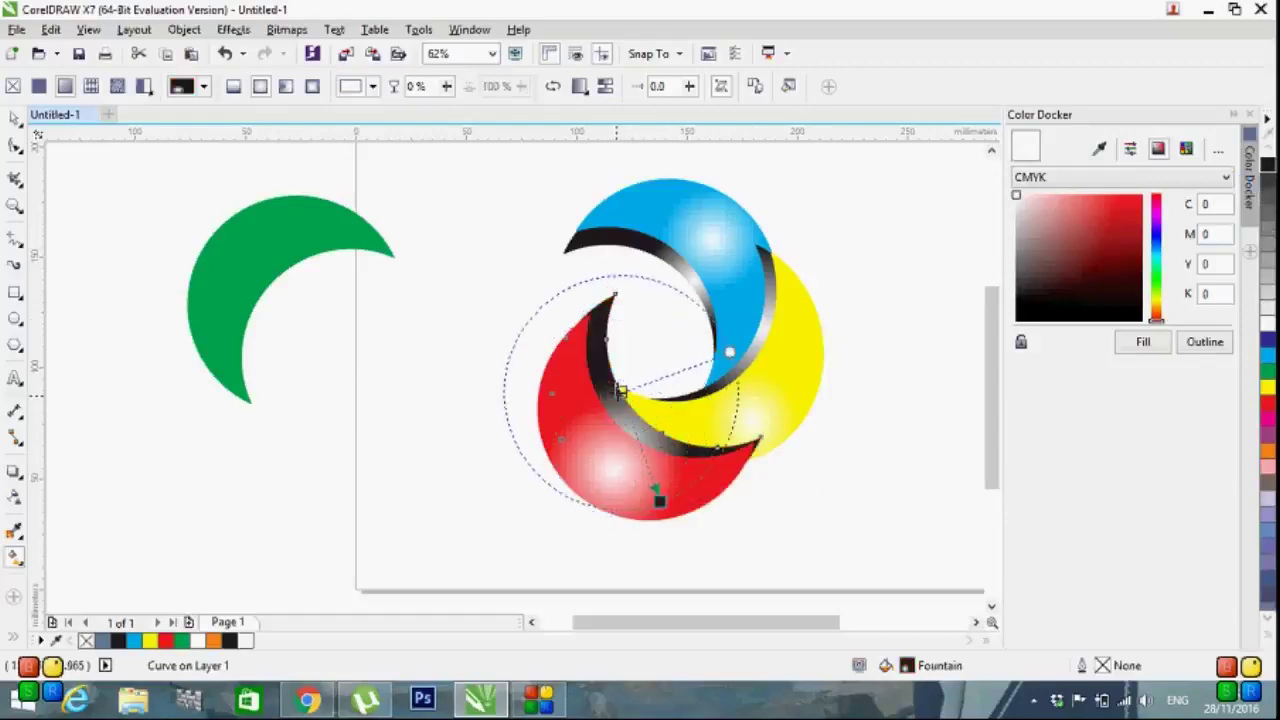
pyautogui.moveTo(660, 500); pyautogui.dragTo(682, 455)
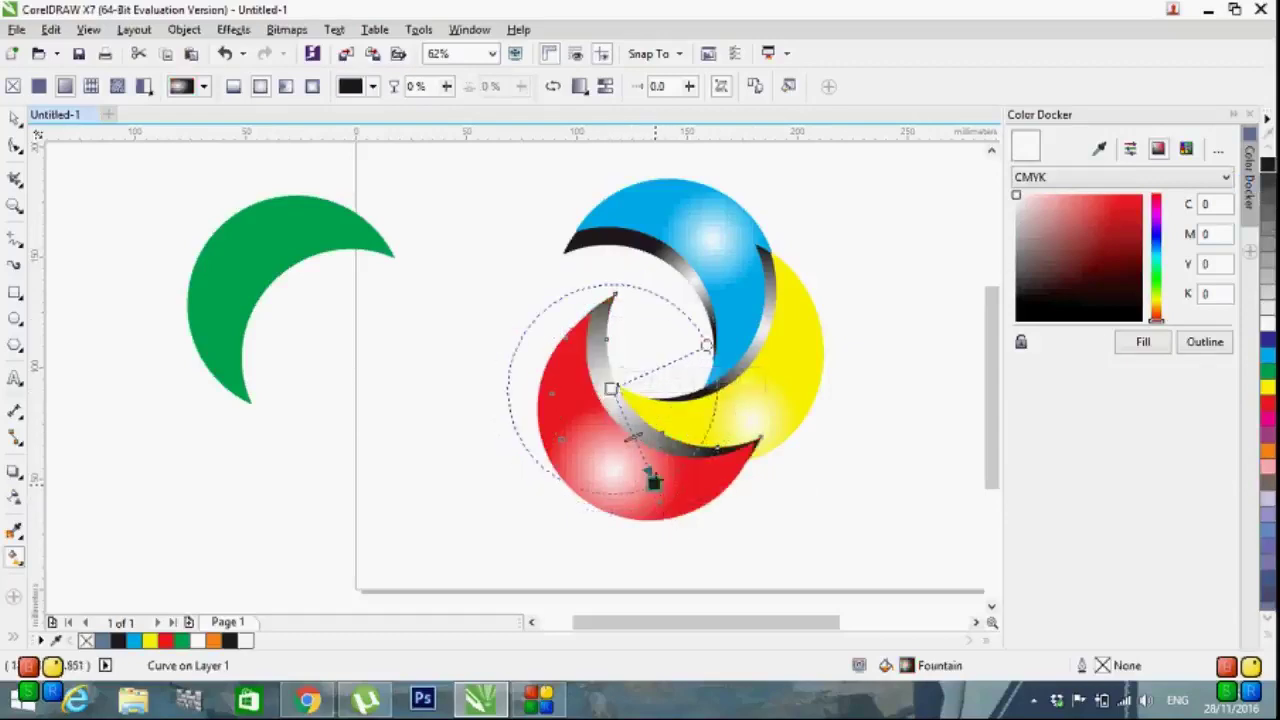
pyautogui.press('space')
# - Marquee-select all 16 pieces of the logo
pyautogui.moveTo(470, 170)
pyautogui.mouseDown()
pyautogui.moveTo(897, 540)
pyautogui.moveTo(923, 531)
pyautogui.mouseUp()
pyautogui.press('Escape')
pyautogui.moveTo(476, 160); pyautogui.dragTo(885, 535)
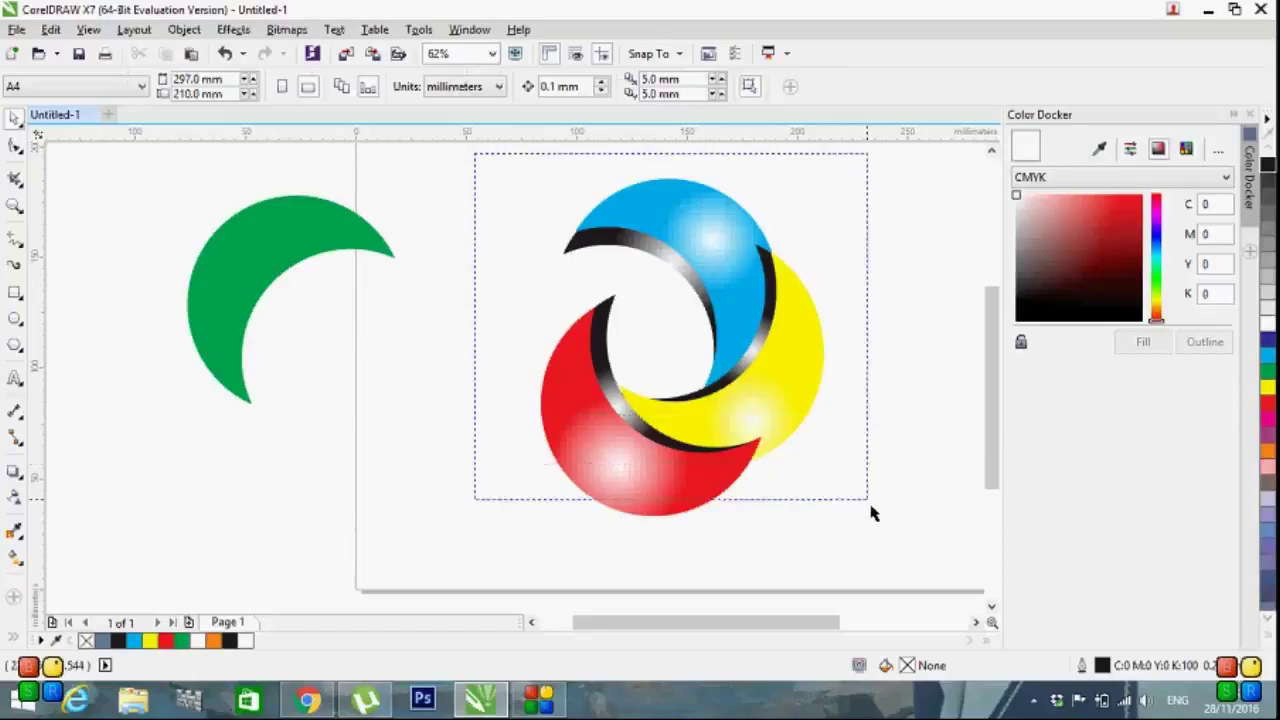
# - Group the 16 logo pieces into one object and reposition it
pyautogui.rightClick(660, 352)
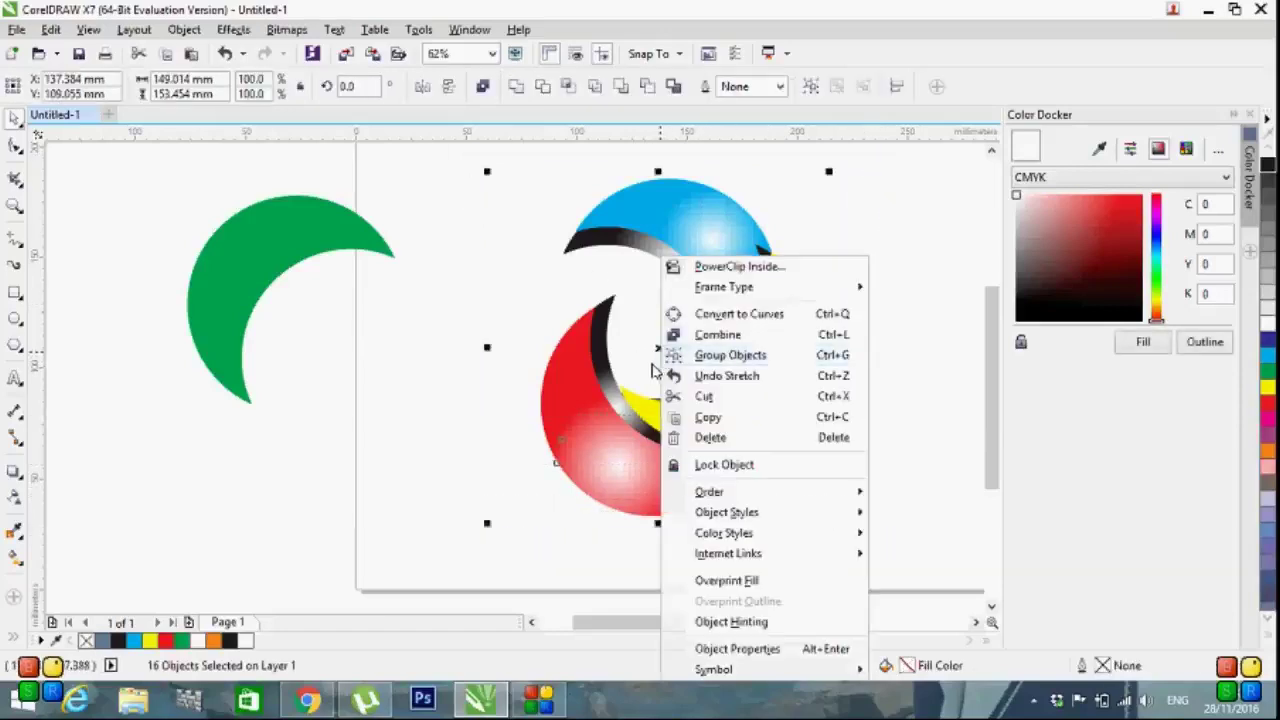
pyautogui.click(730, 355)
pyautogui.moveTo(737, 326)
pyautogui.mouseDown()
pyautogui.moveTo(694, 314)
pyautogui.moveTo(743, 309)
pyautogui.mouseUp()
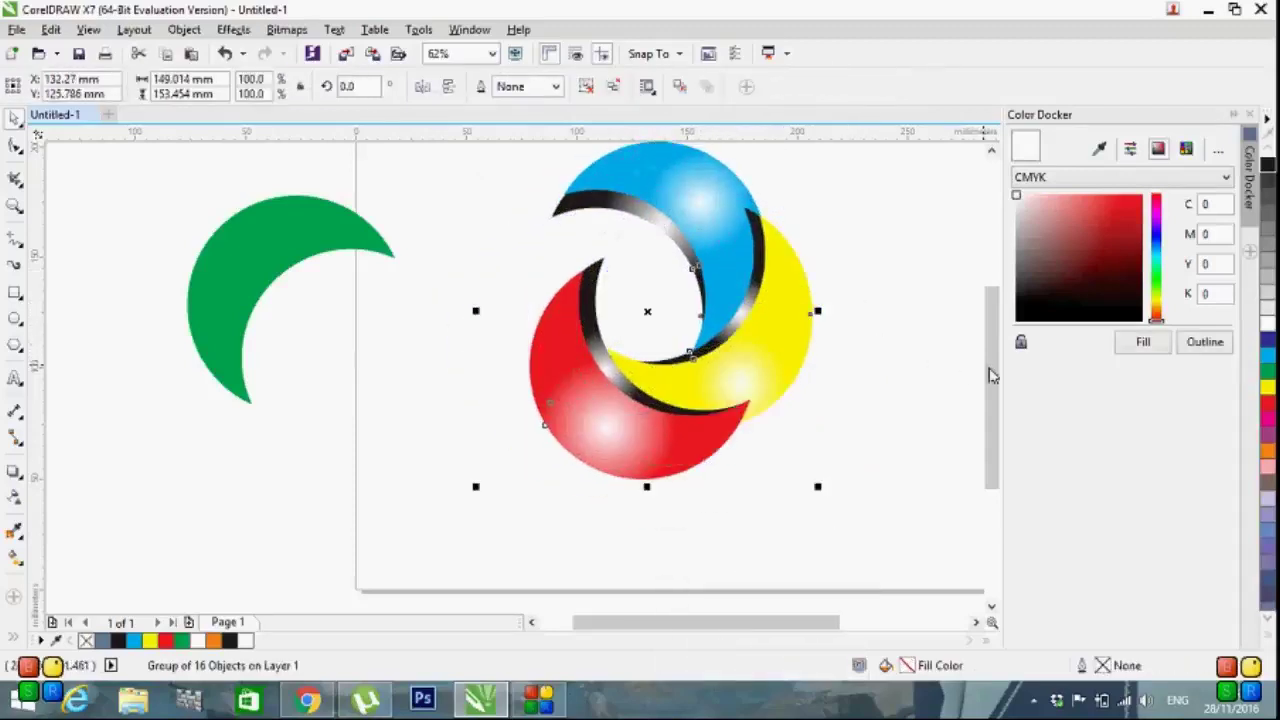
pyautogui.moveTo(990, 374); pyautogui.dragTo(997, 360)
pyautogui.moveTo(766, 366); pyautogui.dragTo(805, 357)
pyautogui.scroll(1, 801, 361)
pyautogui.moveTo(494, 192); pyautogui.dragTo(918, 568)
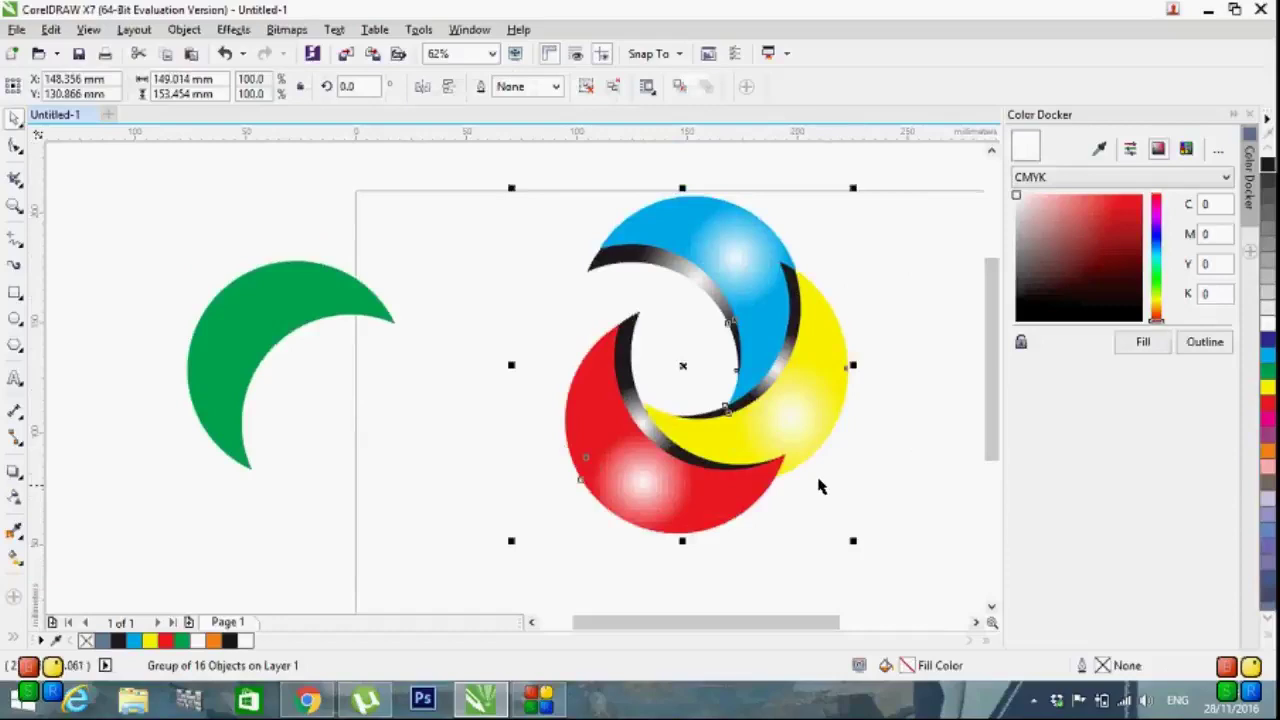
pyautogui.click(835, 493)
pyautogui.scroll(-2, 835, 493)
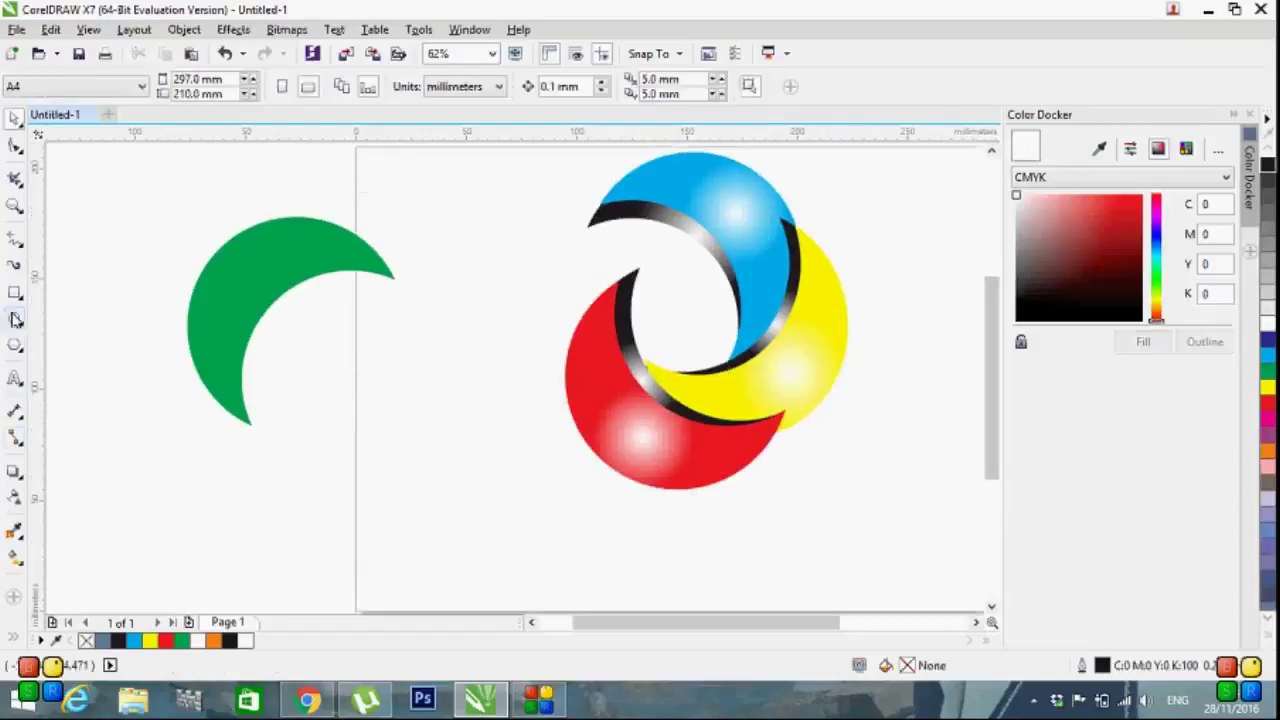
# - Draw a flat ellipse below the logo and start a new document
pyautogui.click(14, 320)
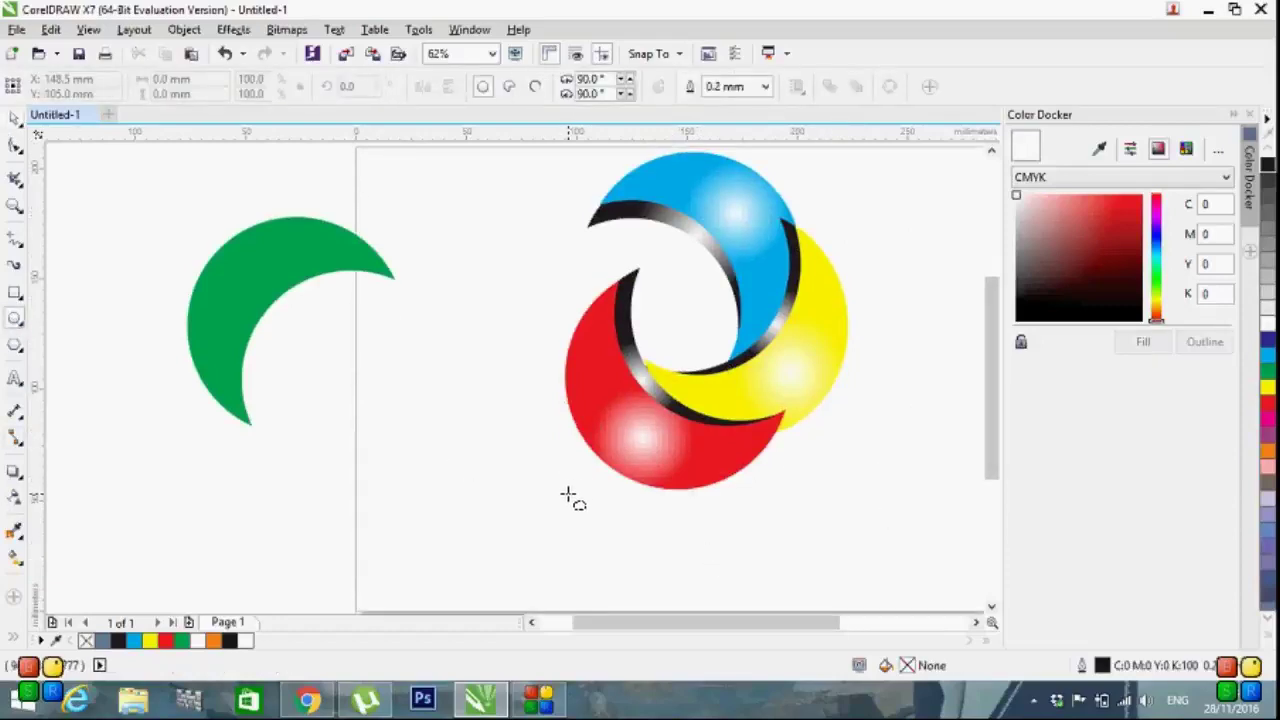
pyautogui.moveTo(567, 495); pyautogui.dragTo(840, 557)
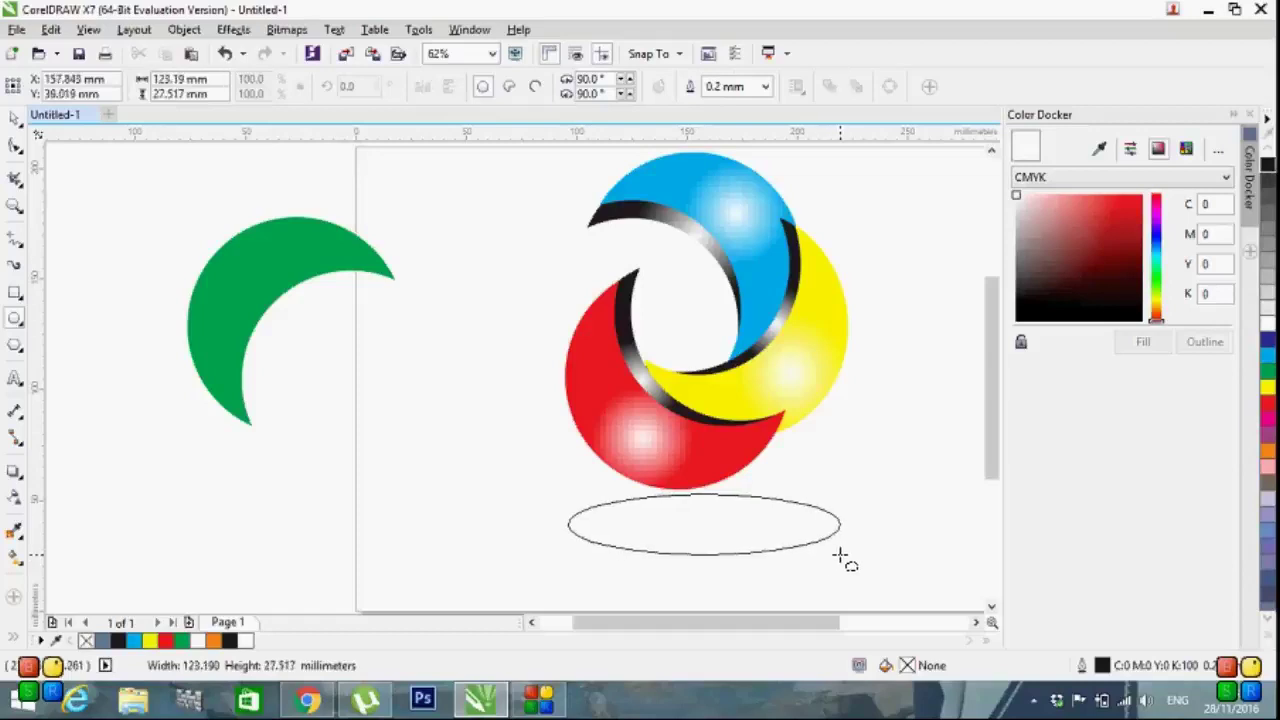
pyautogui.click(108, 114)
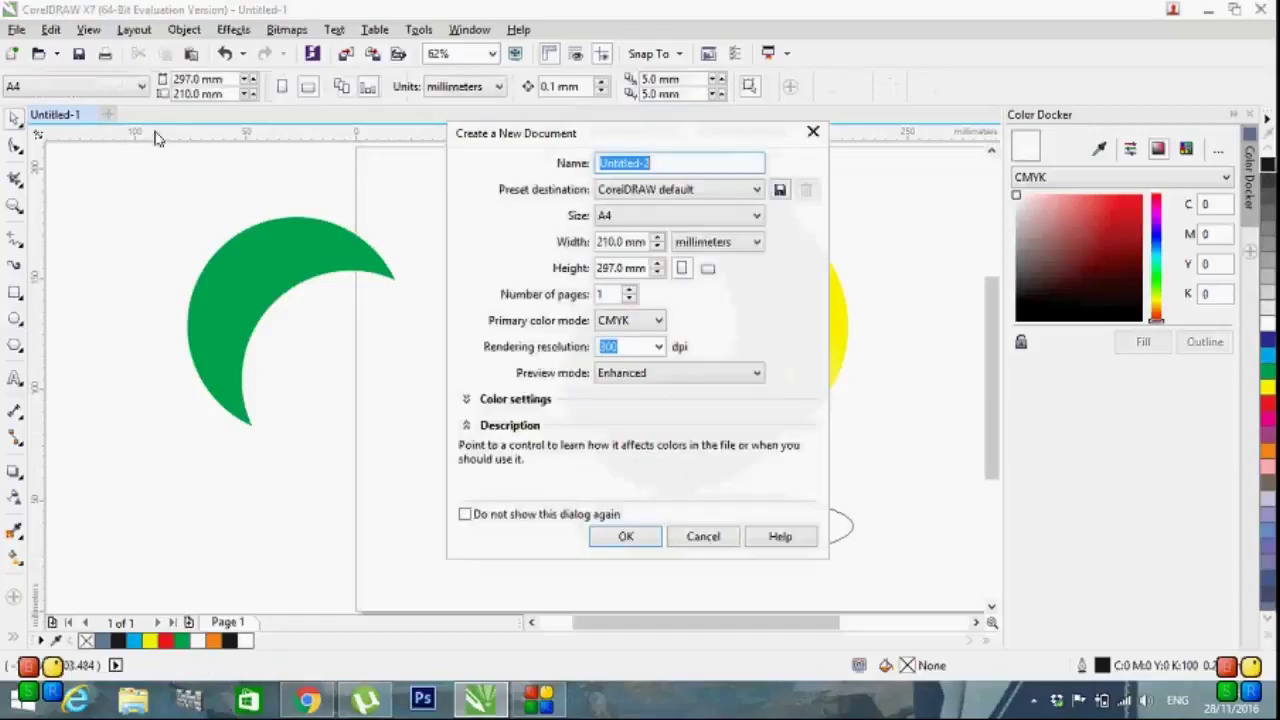
# - Create the new document in landscape orientation
pyautogui.click(626, 538)
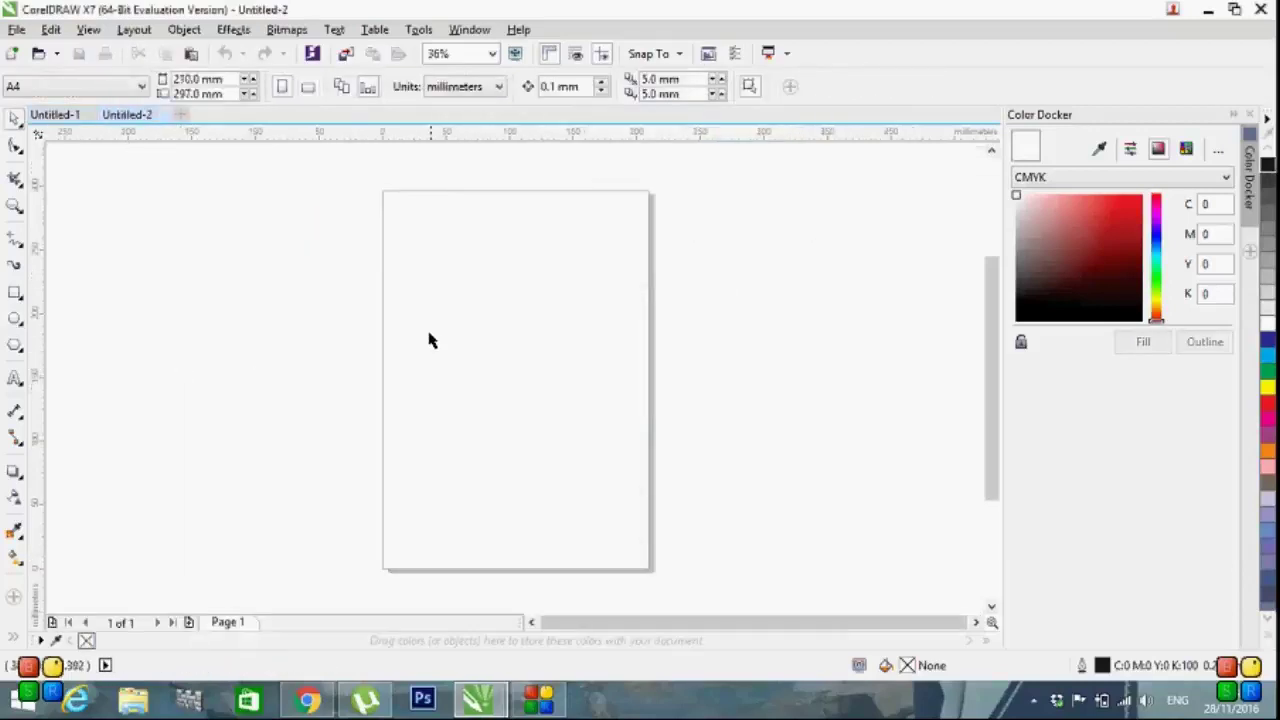
pyautogui.click(310, 92)
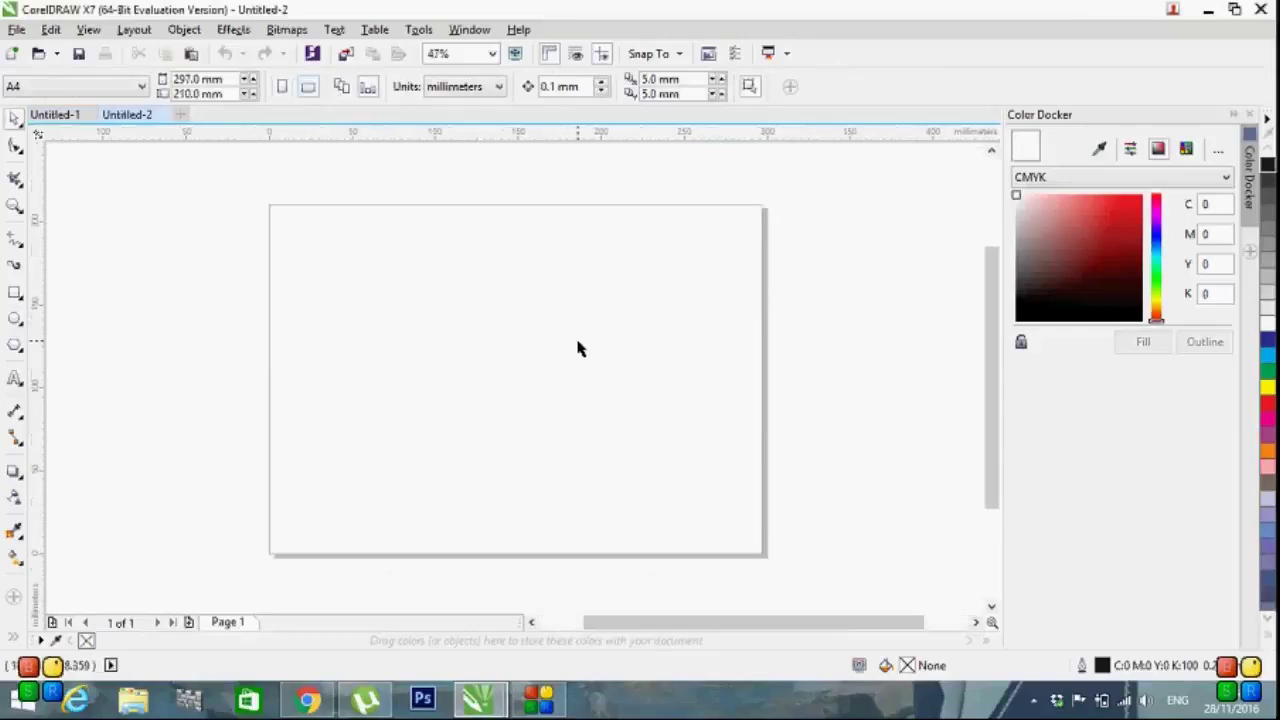
pyautogui.press('g')
# - Draw a page-sized rectangle with a white-to-black radial fountain fill
pyautogui.click(15, 292)
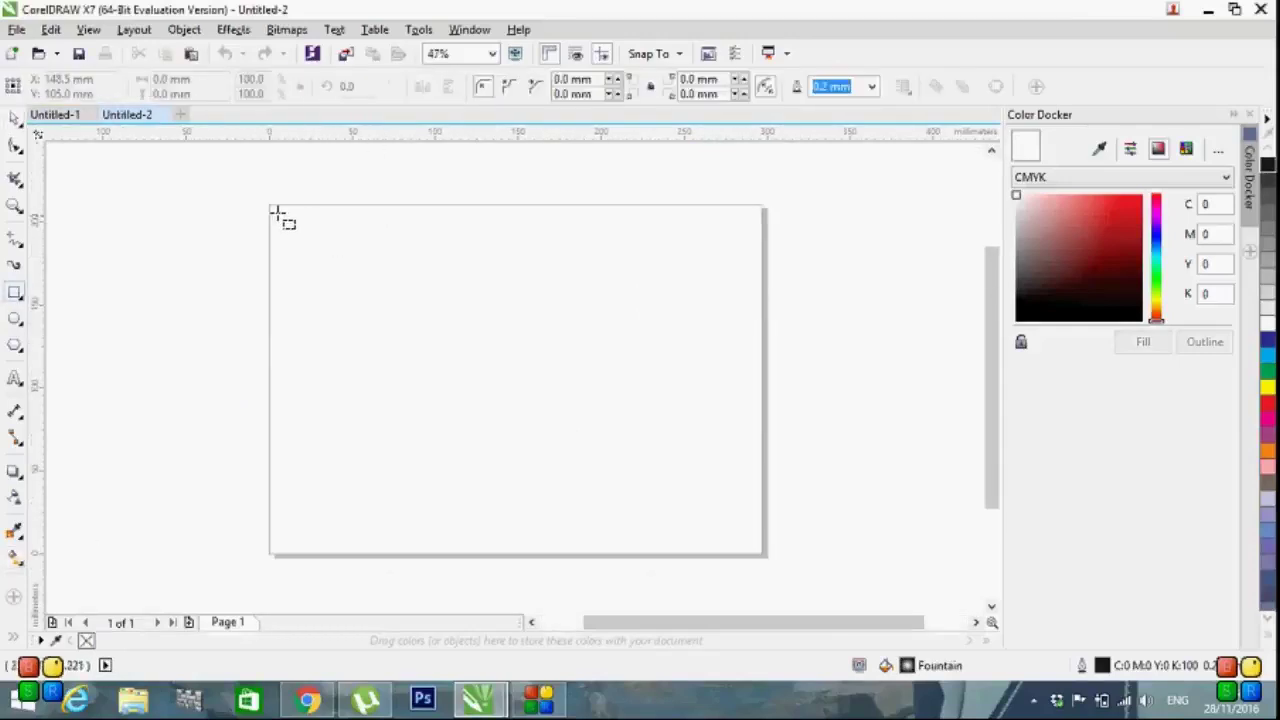
pyautogui.moveTo(270, 206)
pyautogui.mouseDown()
pyautogui.moveTo(736, 520)
pyautogui.moveTo(762, 553)
pyautogui.mouseUp()
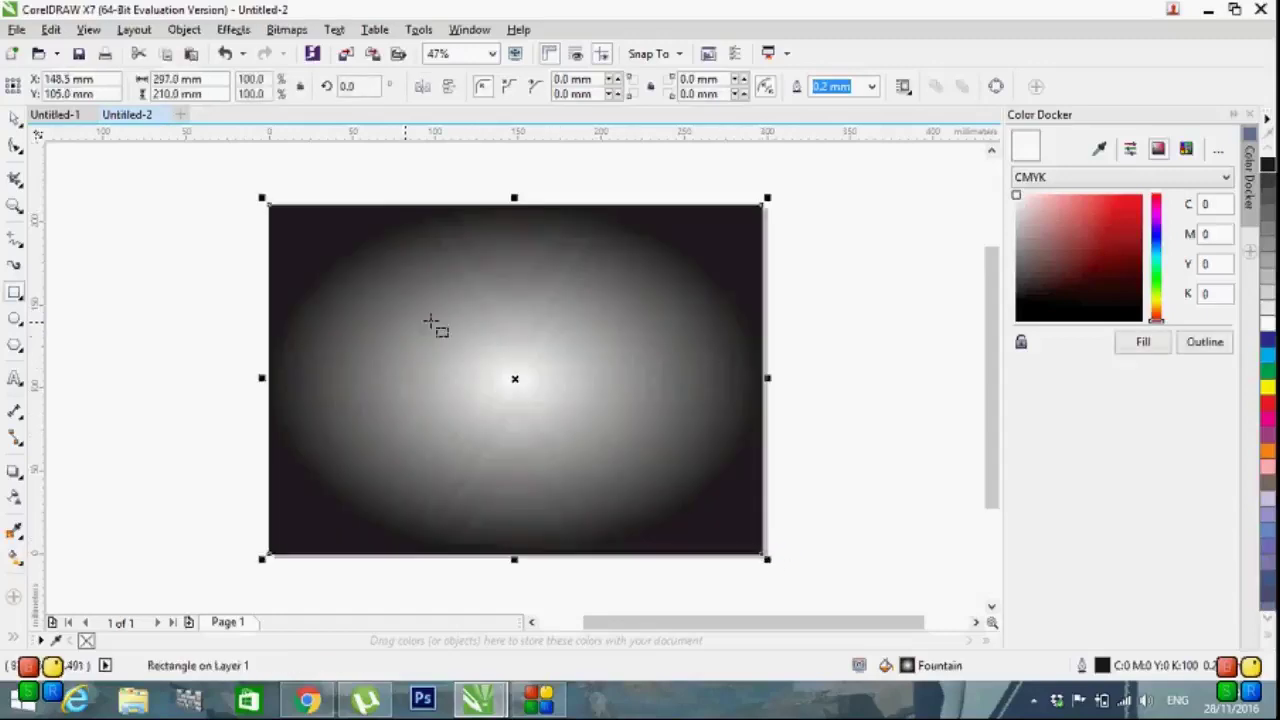
pyautogui.moveTo(768, 379)
pyautogui.mouseDown()
pyautogui.moveTo(784, 381)
pyautogui.moveTo(768, 379)
pyautogui.mouseUp()
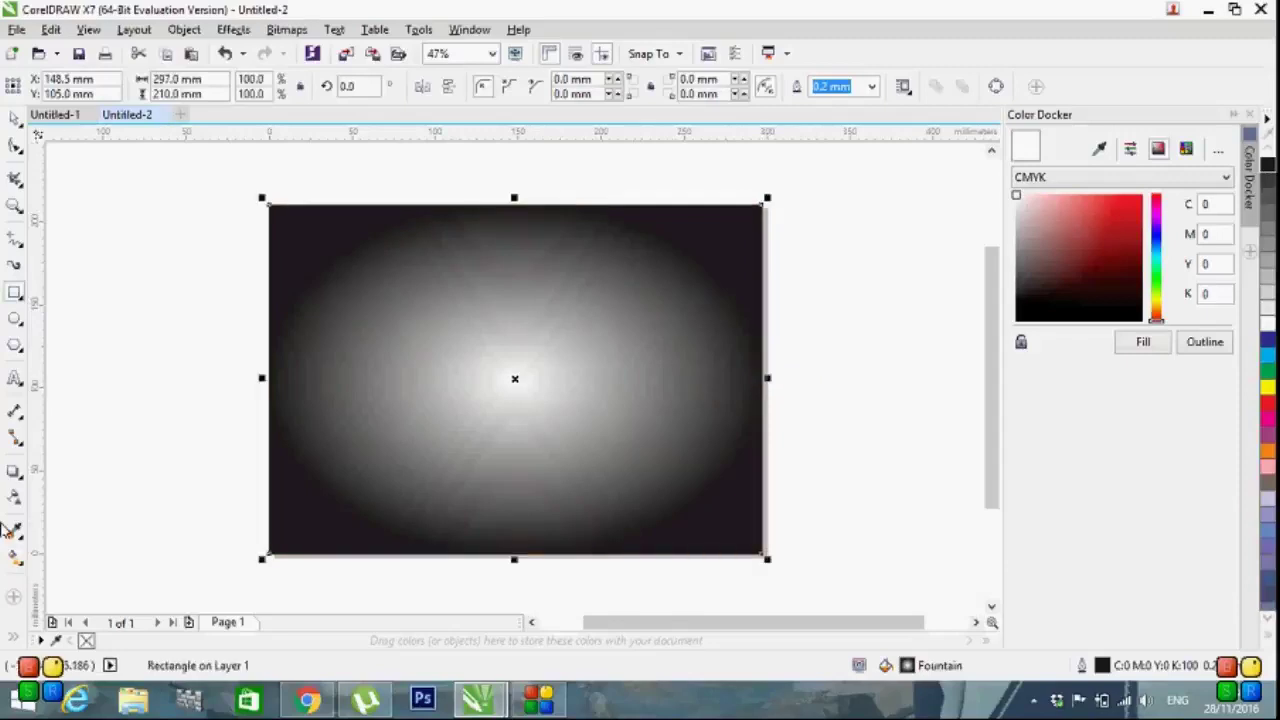
pyautogui.click(15, 560)
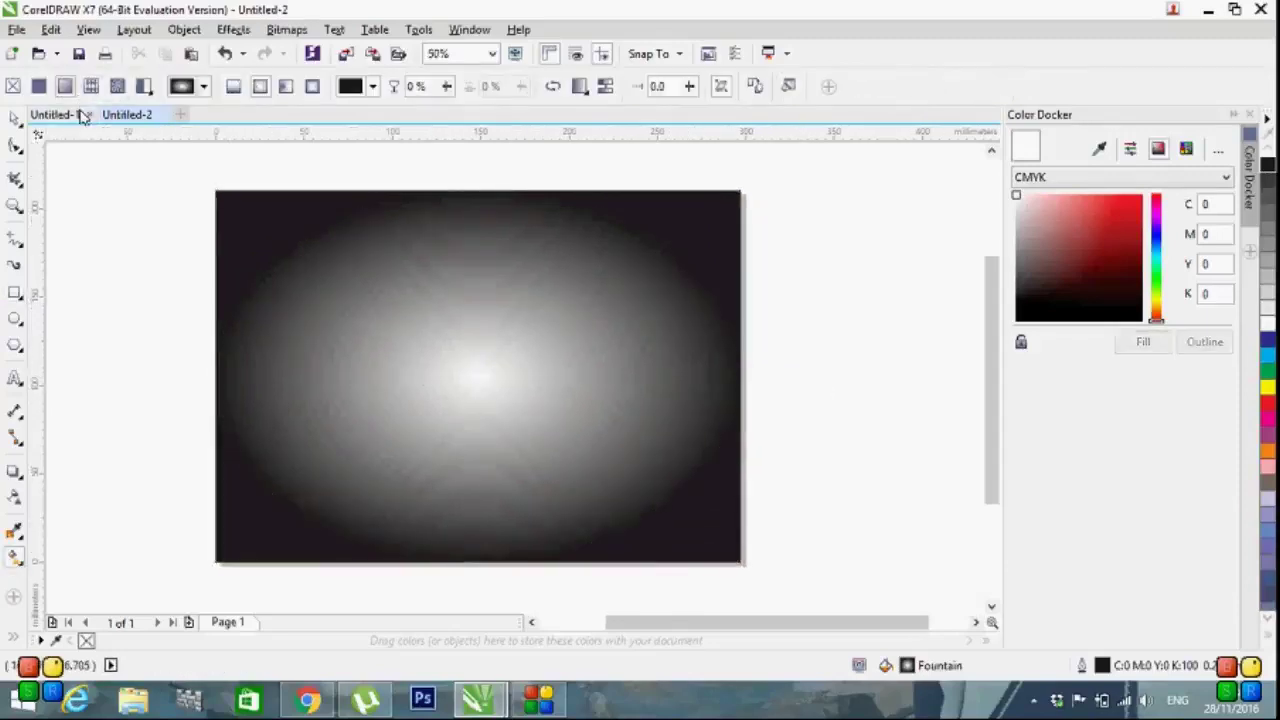
pyautogui.click(60, 114)
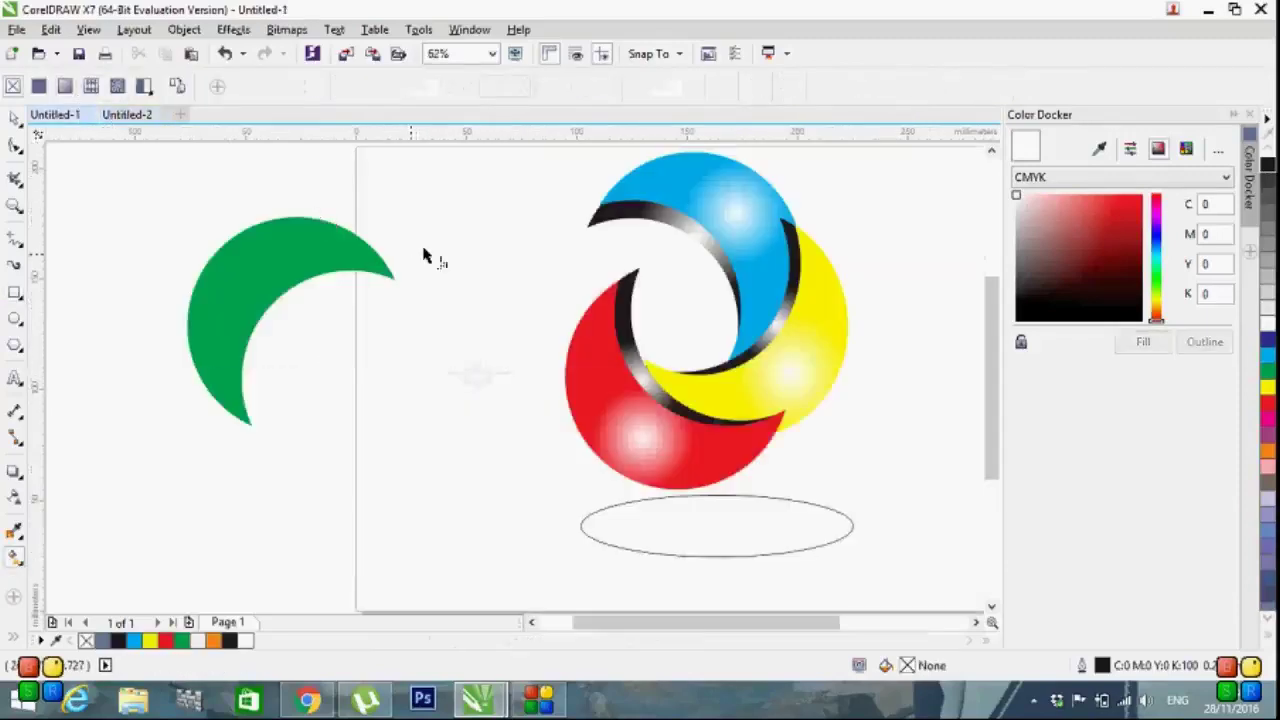
# - Paste the logo group from Untitled-1 onto Untitled-2's gradient rectangle
pyautogui.press('space')
pyautogui.click(782, 370)
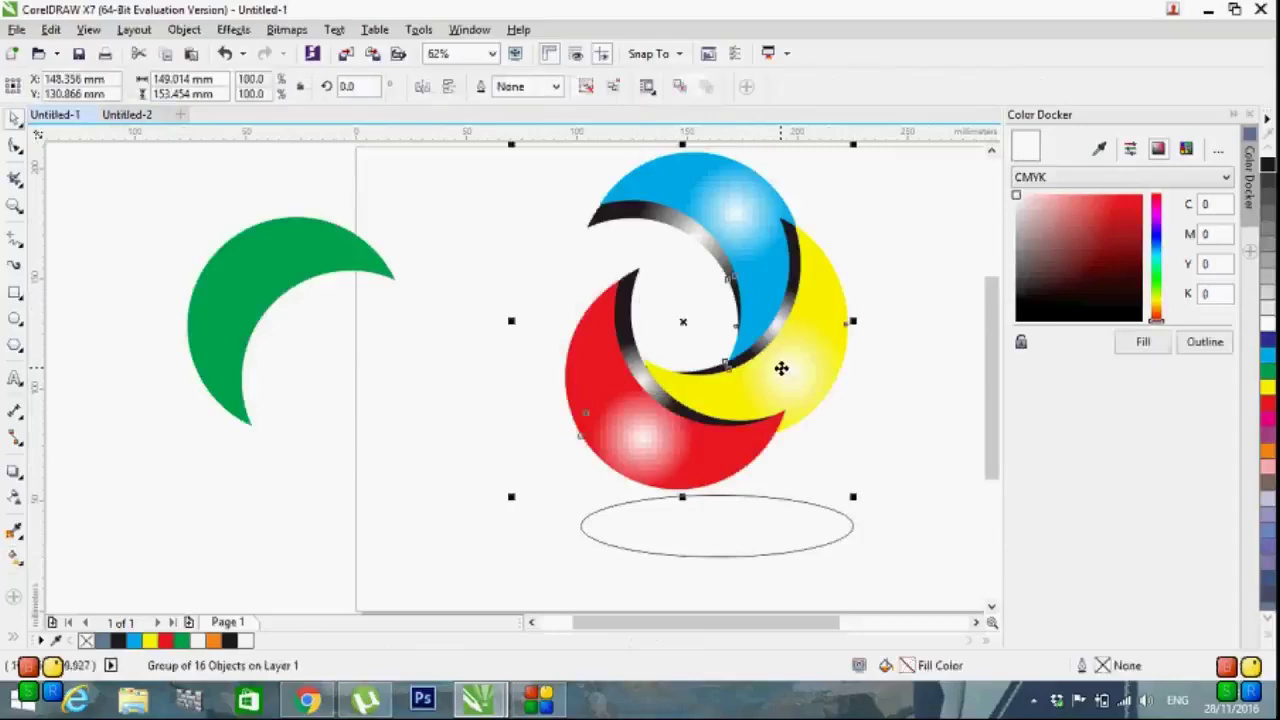
pyautogui.click(127, 114)
pyautogui.click(540, 350)
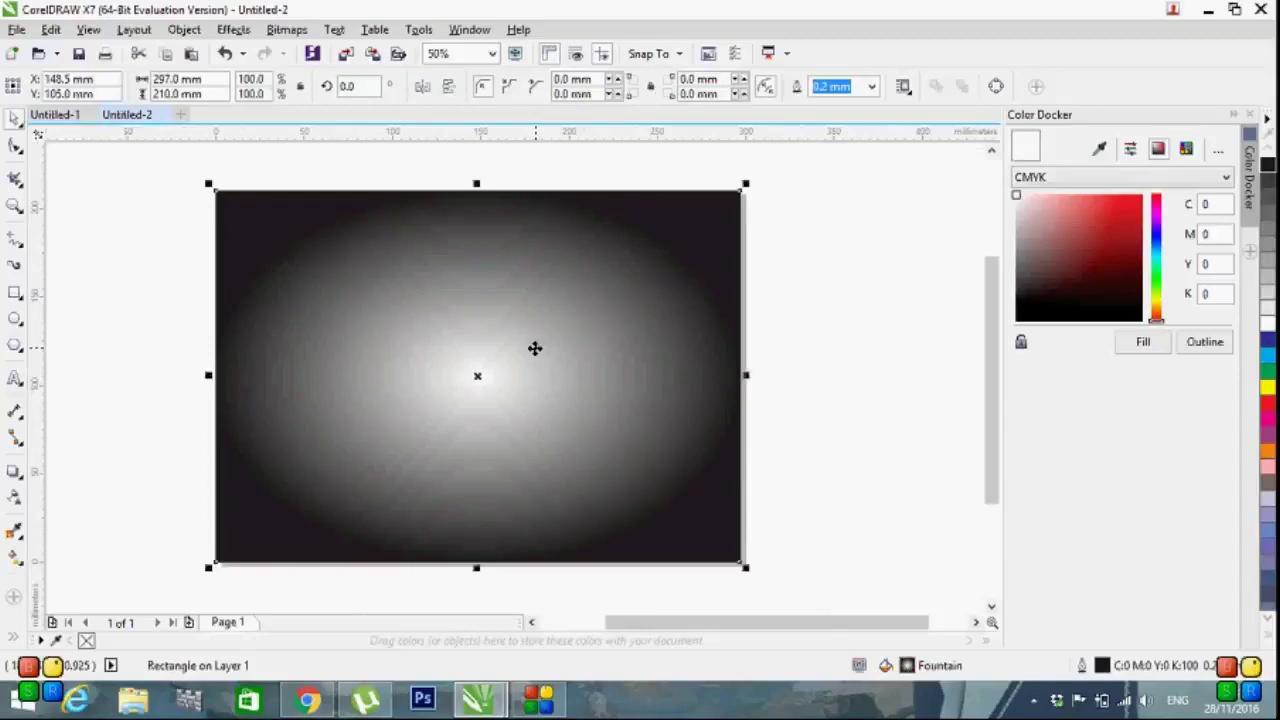
pyautogui.hotkey('ctrl', 'v')
pyautogui.press('Escape')
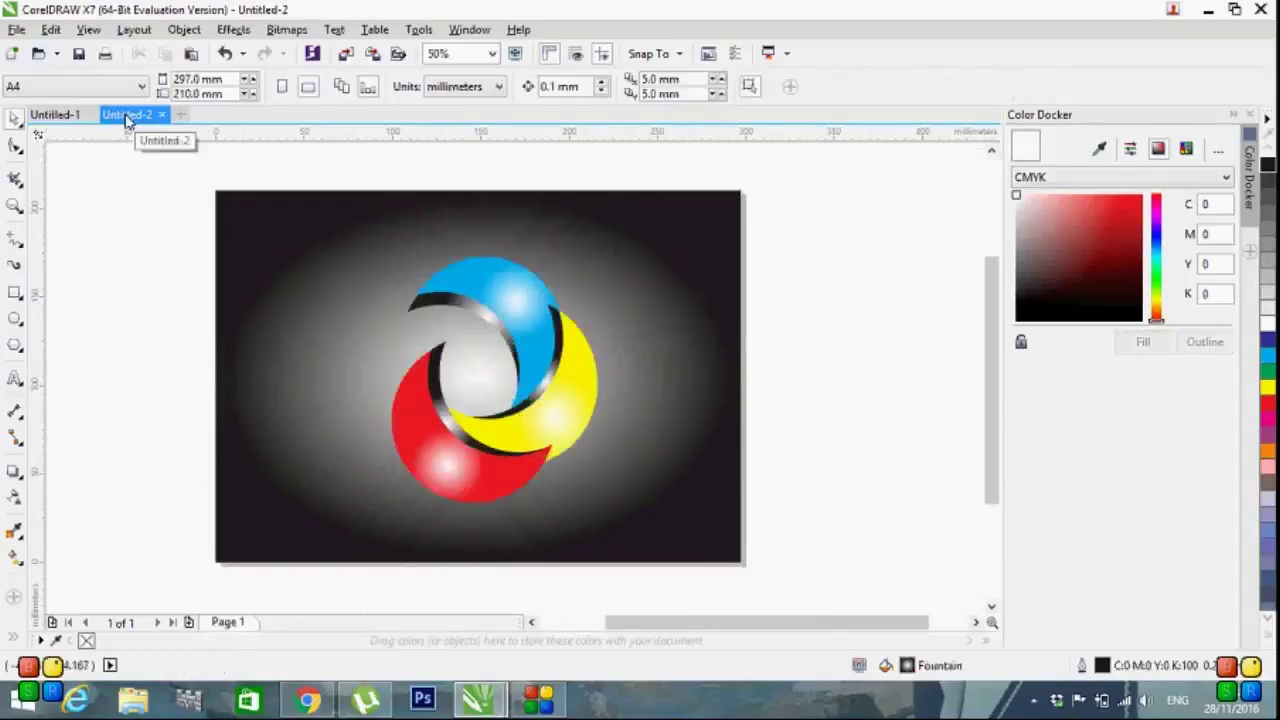
# - Fill the ellipse under the logo solid black and convert it to a bitmap
pyautogui.click(55, 114)
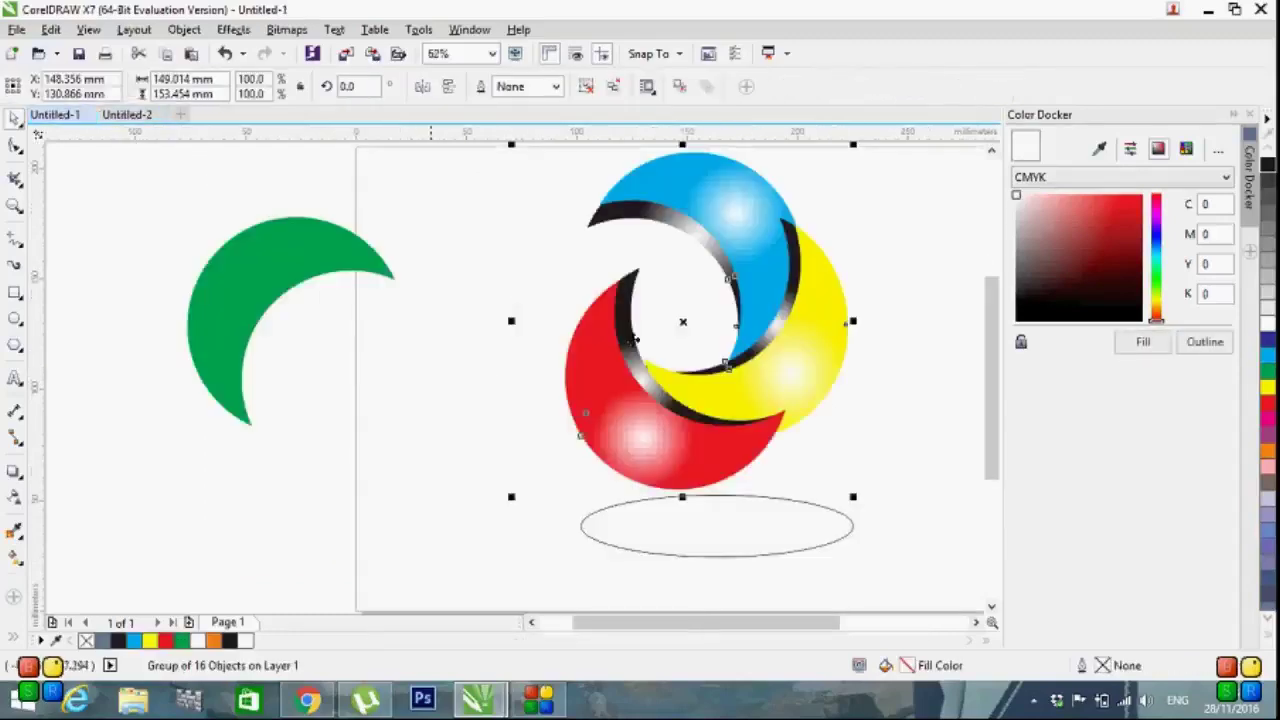
pyautogui.click(695, 549)
pyautogui.click(1265, 170)
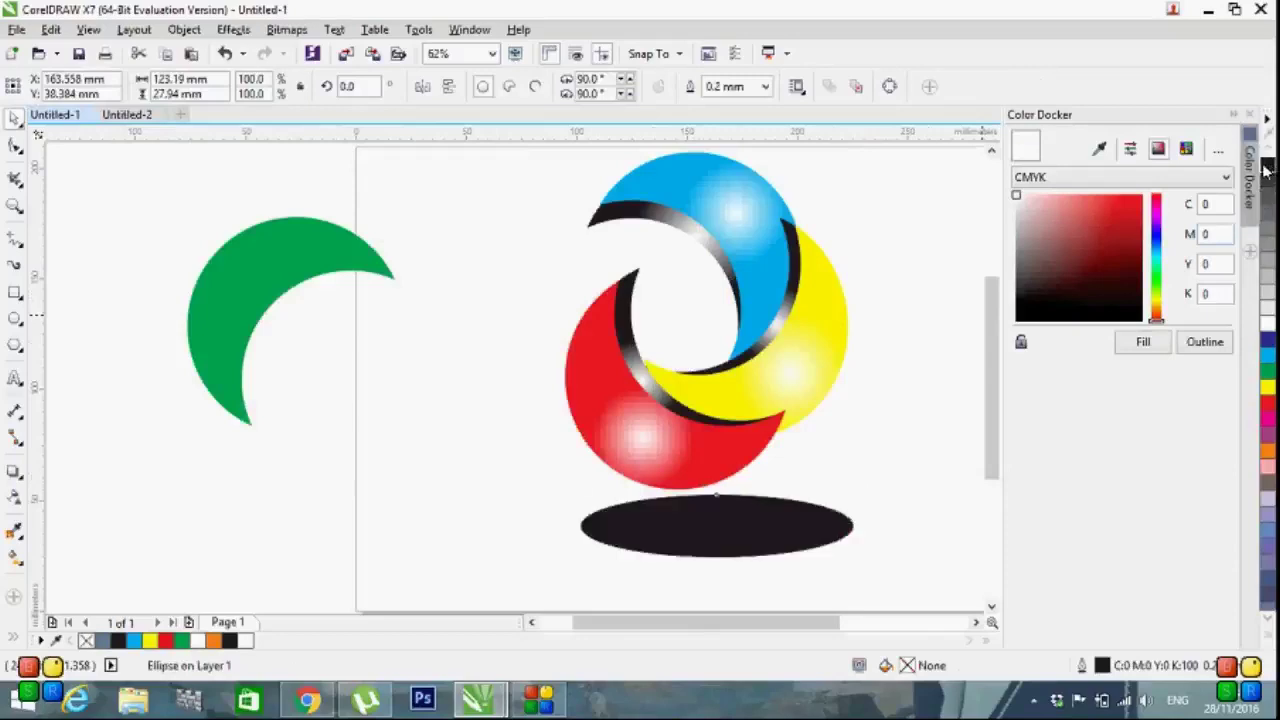
pyautogui.click(287, 29)
pyautogui.click(318, 46)
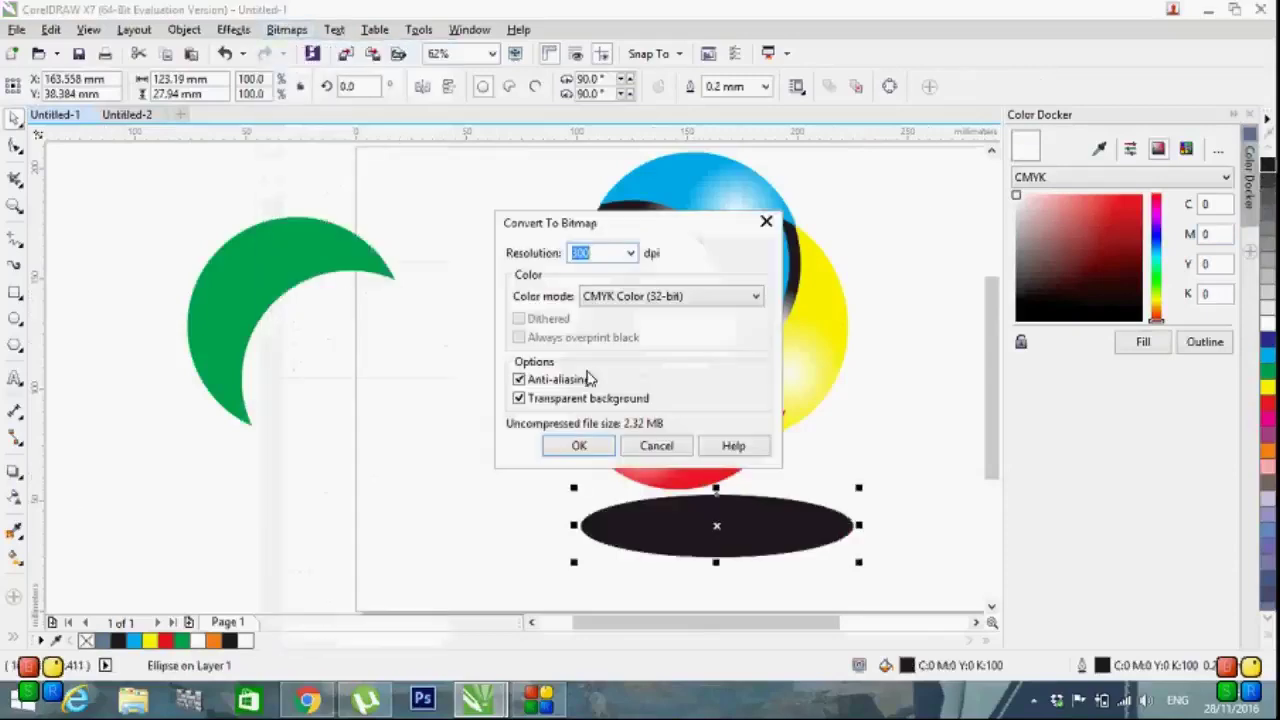
pyautogui.click(580, 446)
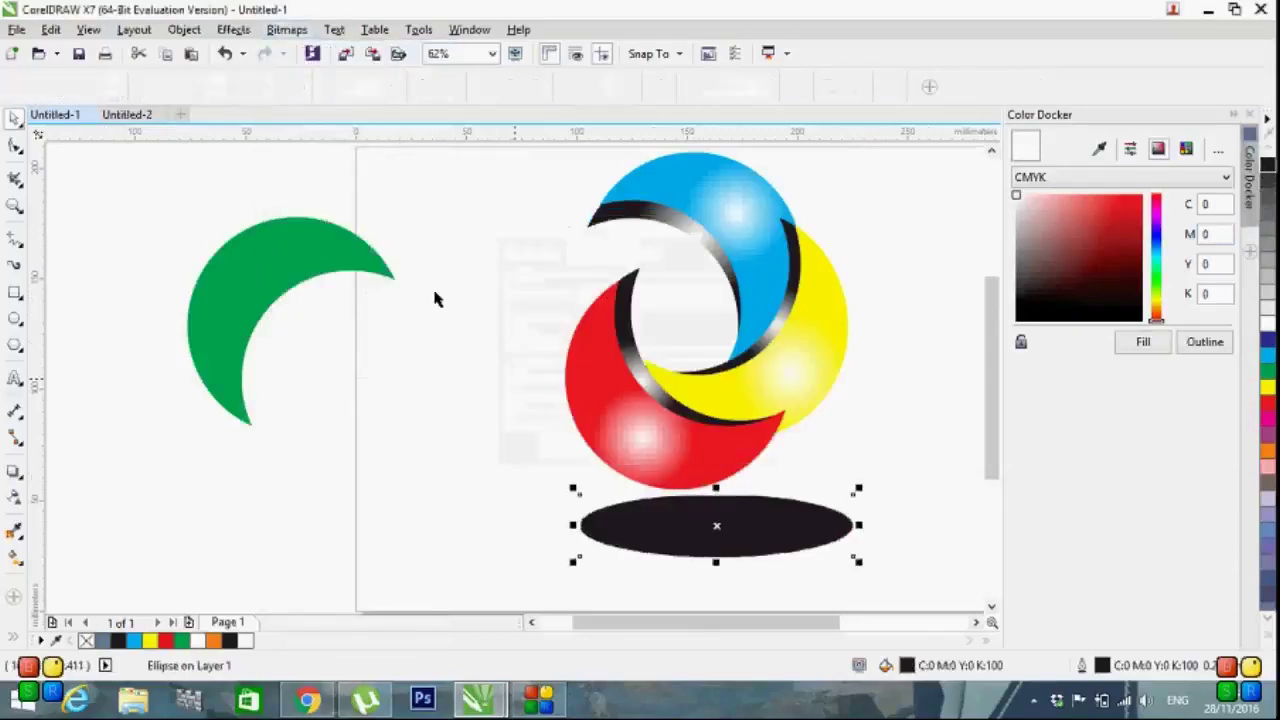
# - Apply a Gaussian Blur to the black ellipse and nudge the shadow slightly right and down
pyautogui.click(285, 30)
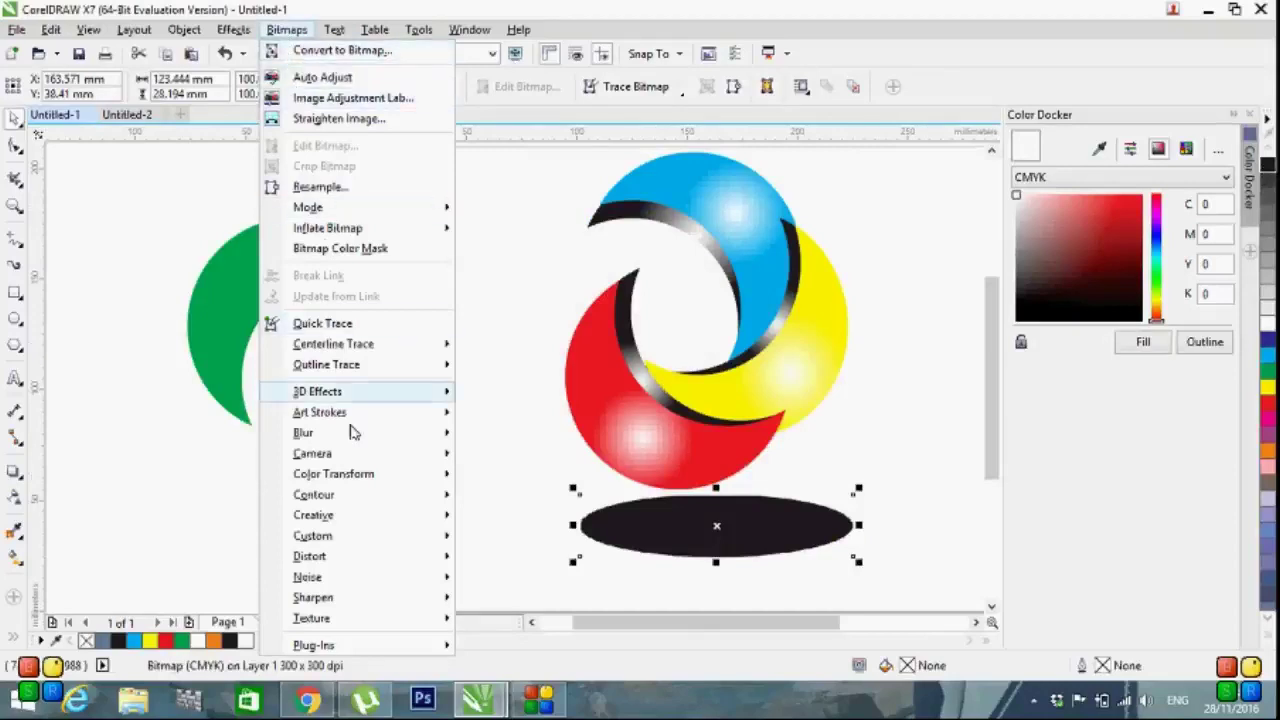
pyautogui.moveTo(303, 432)
pyautogui.click(486, 457)
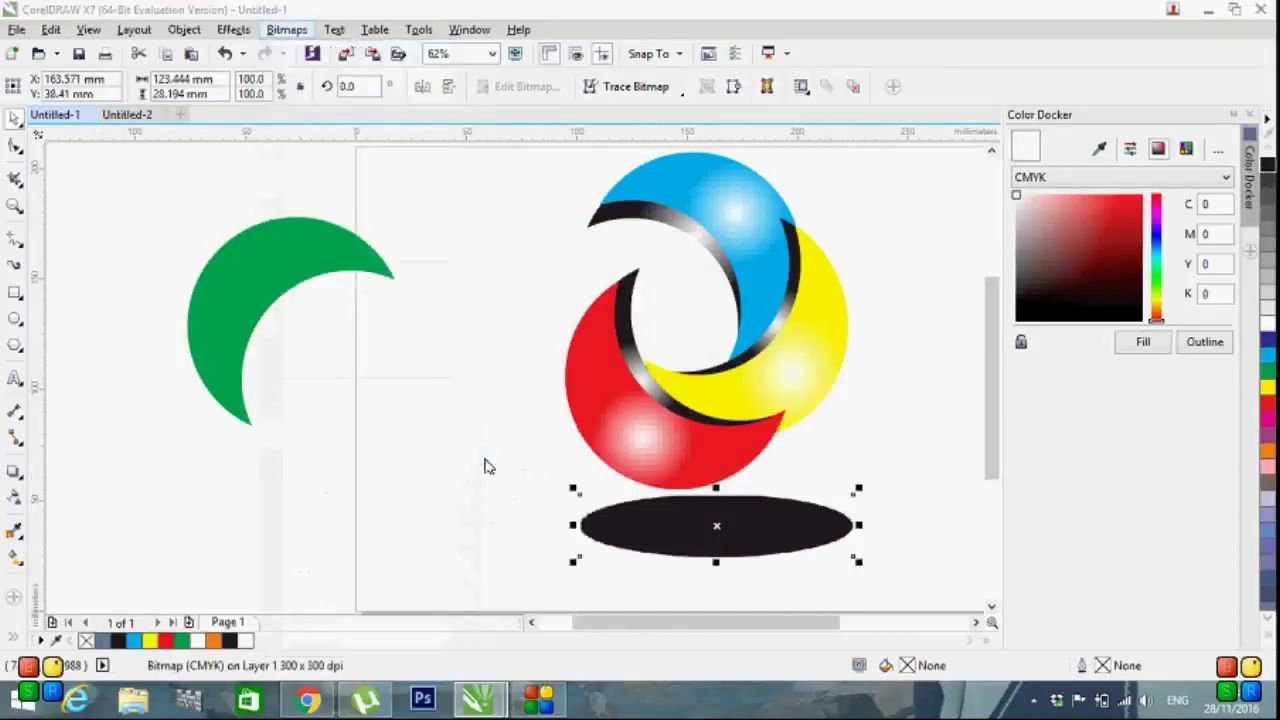
pyautogui.moveTo(563, 327); pyautogui.dragTo(556, 328)
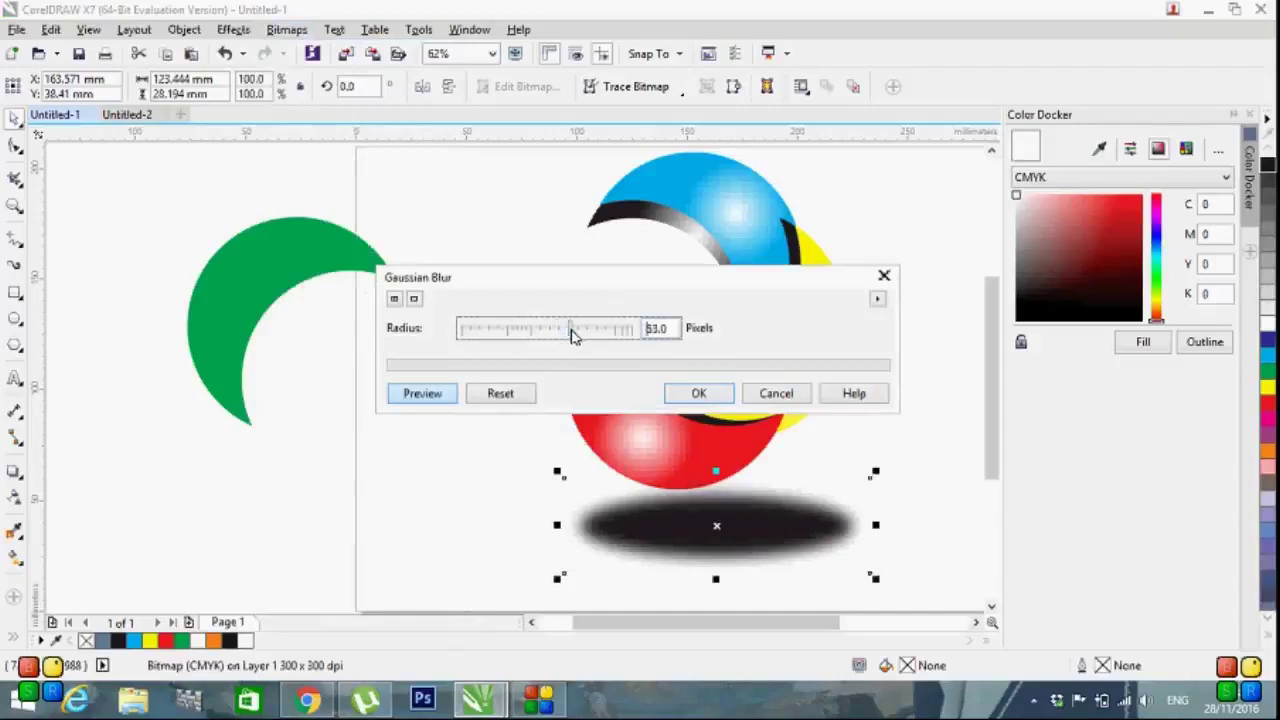
pyautogui.click(713, 400)
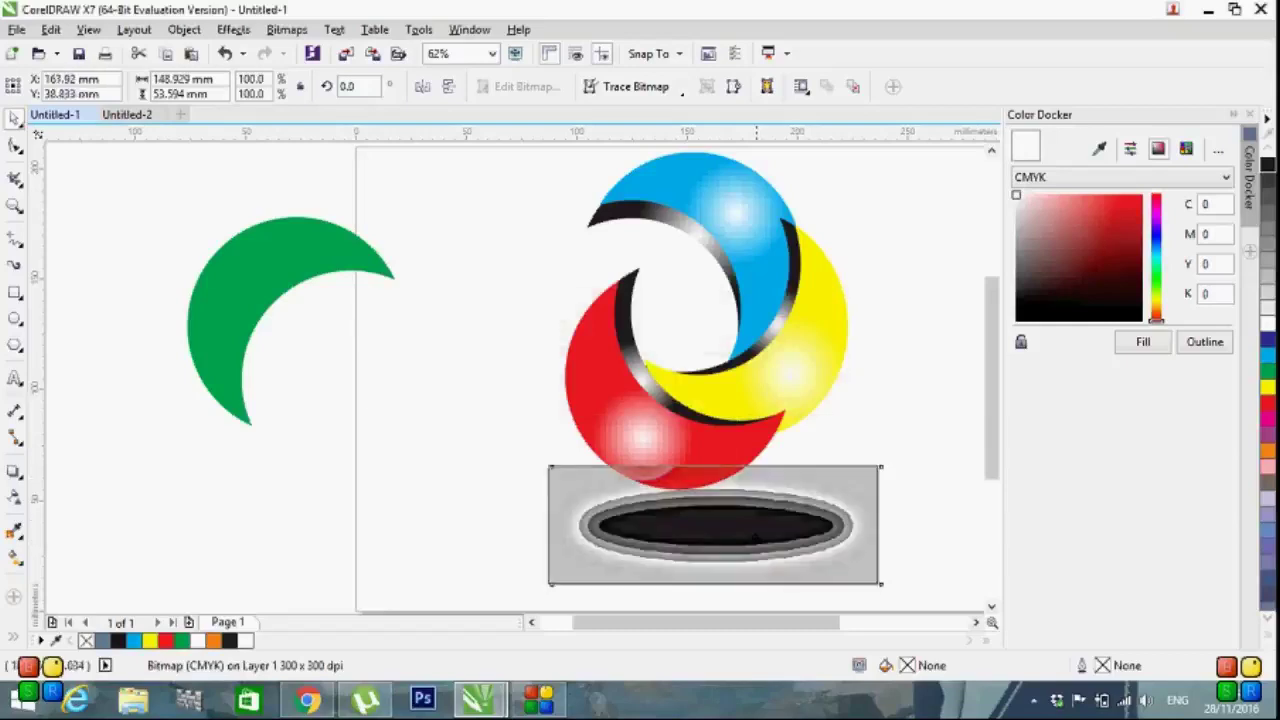
pyautogui.moveTo(757, 537); pyautogui.dragTo(765, 542)
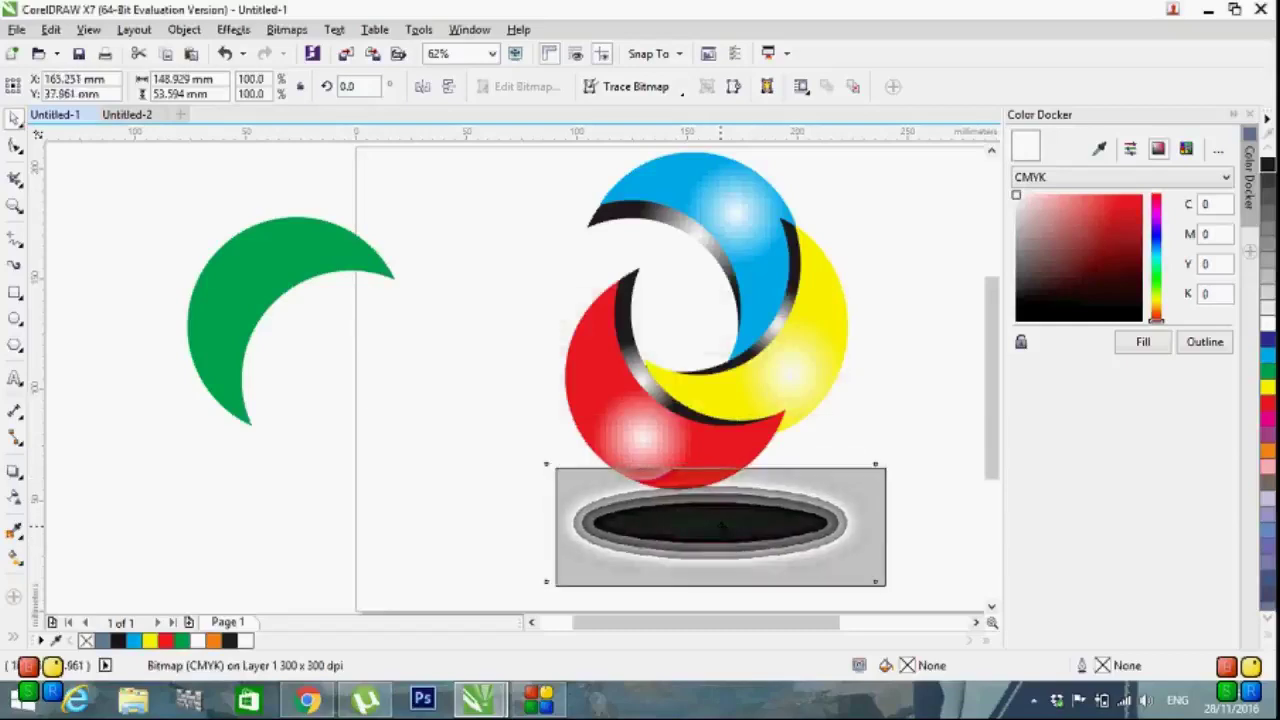
pyautogui.click(975, 420)
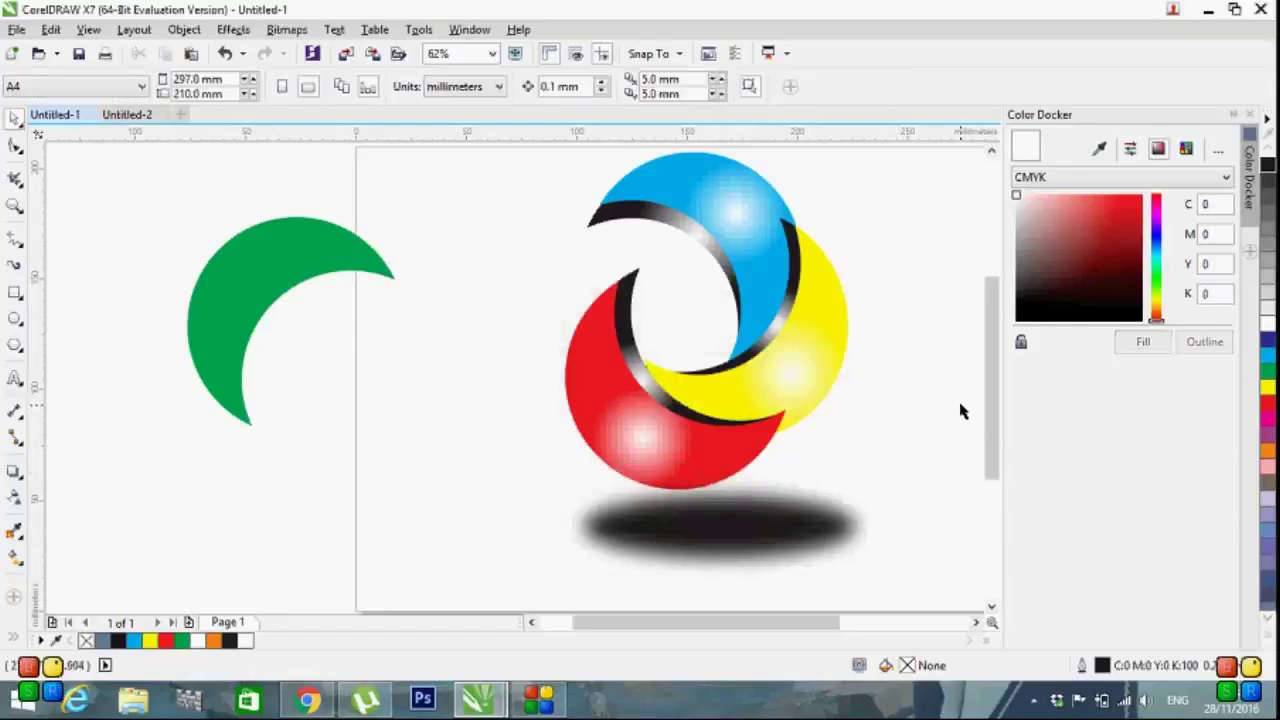
# - Move the swirl slightly up-left and type the AK LOGO caption to its left
pyautogui.click(786, 374)
pyautogui.moveTo(711, 347); pyautogui.dragTo(699, 340)
pyautogui.click(15, 378)
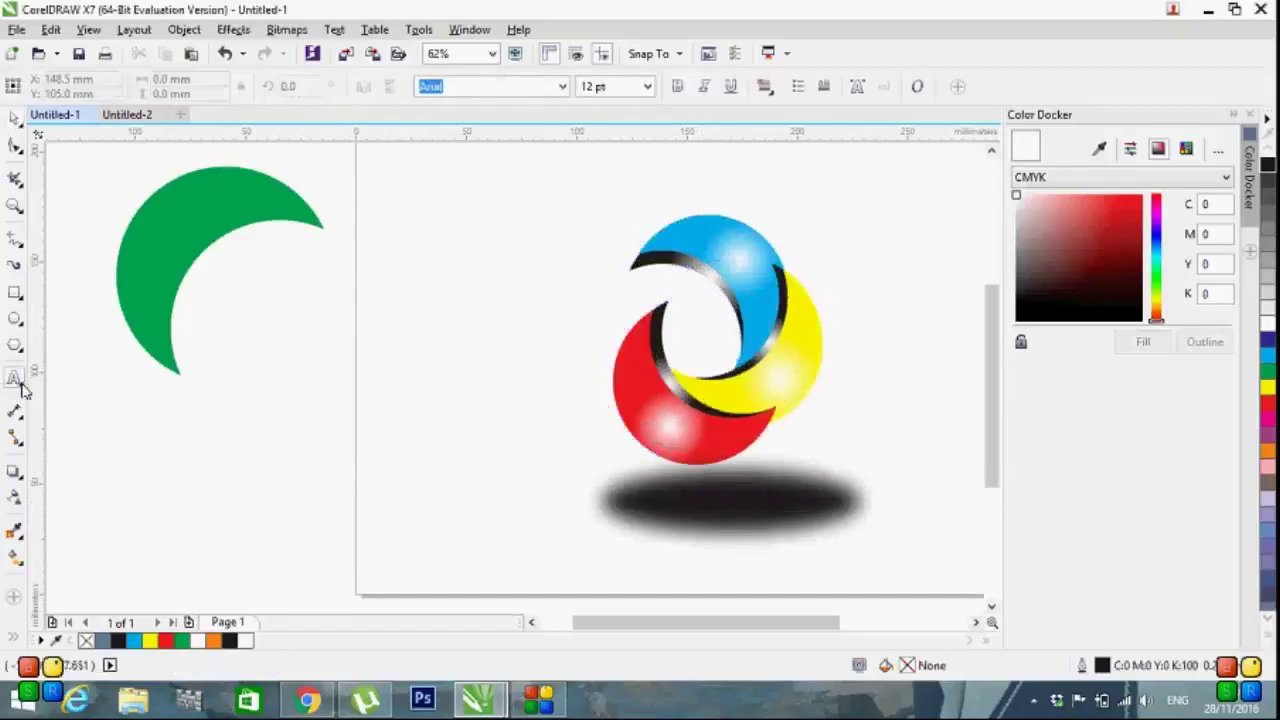
pyautogui.click(383, 368)
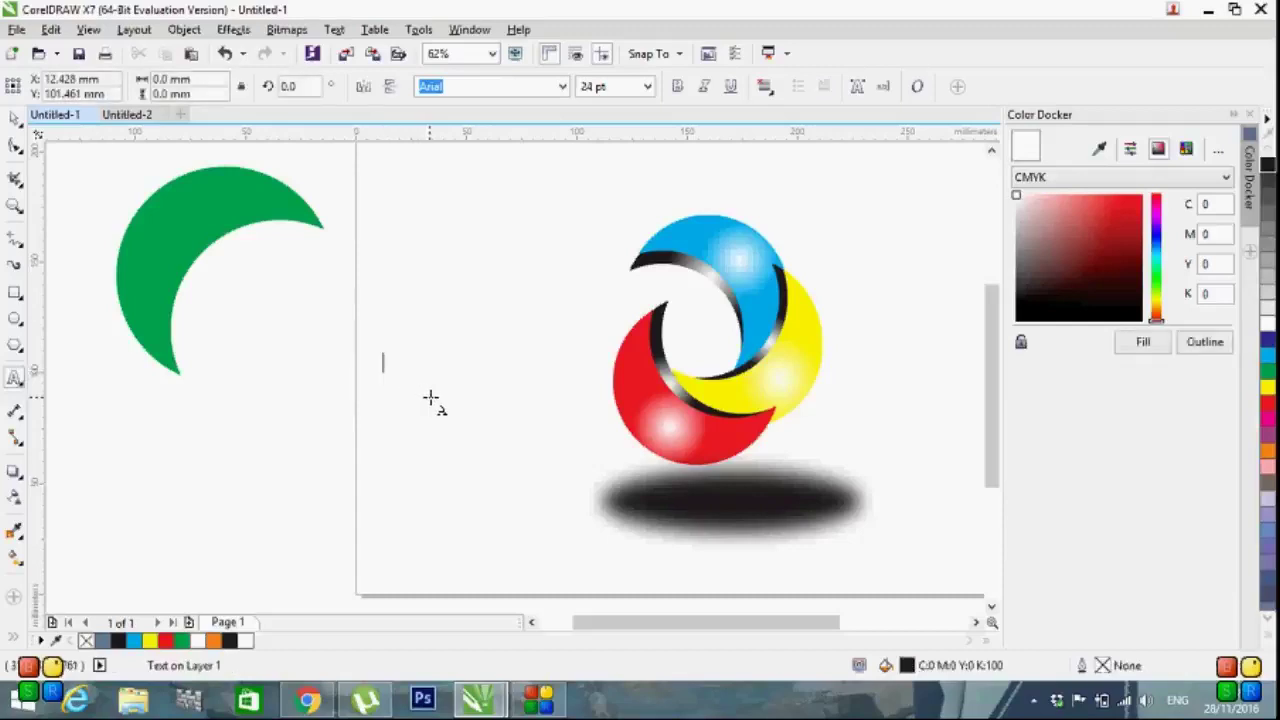
pyautogui.write('Ak LOGO')
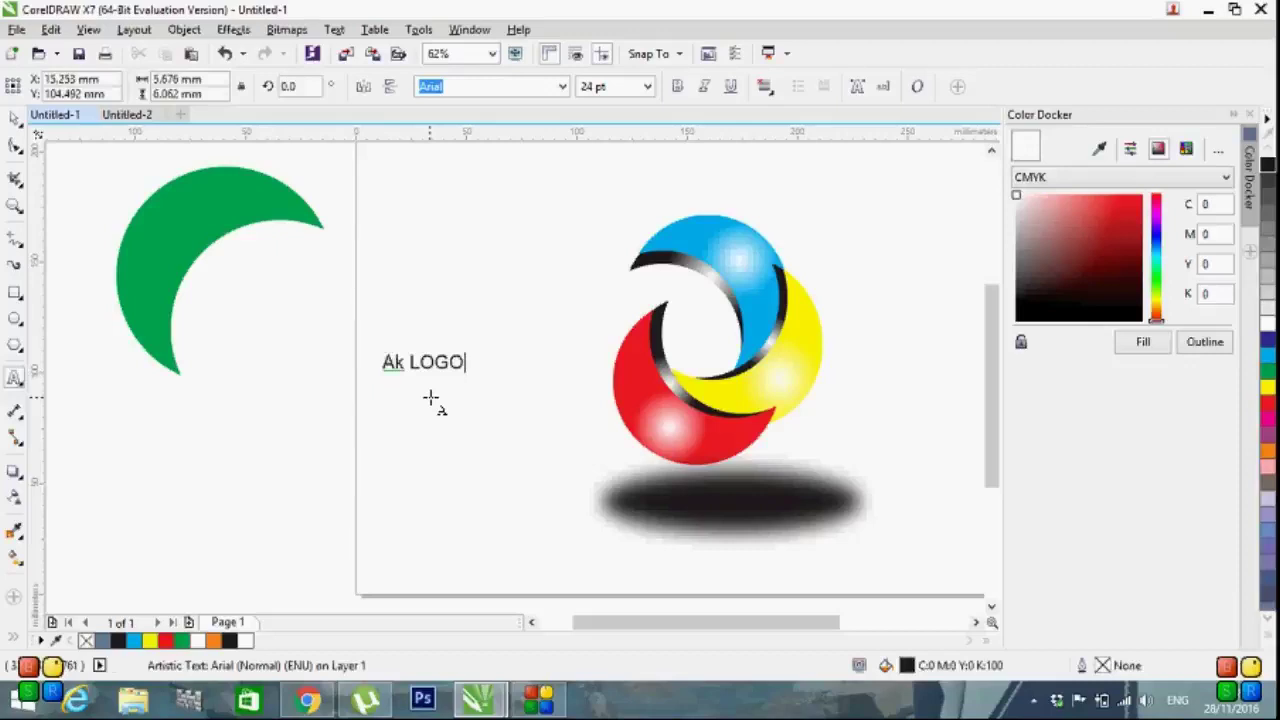
# - Colour LOGO red and set the whole caption to 48 pt Forte
pyautogui.doubleClick(440, 362)
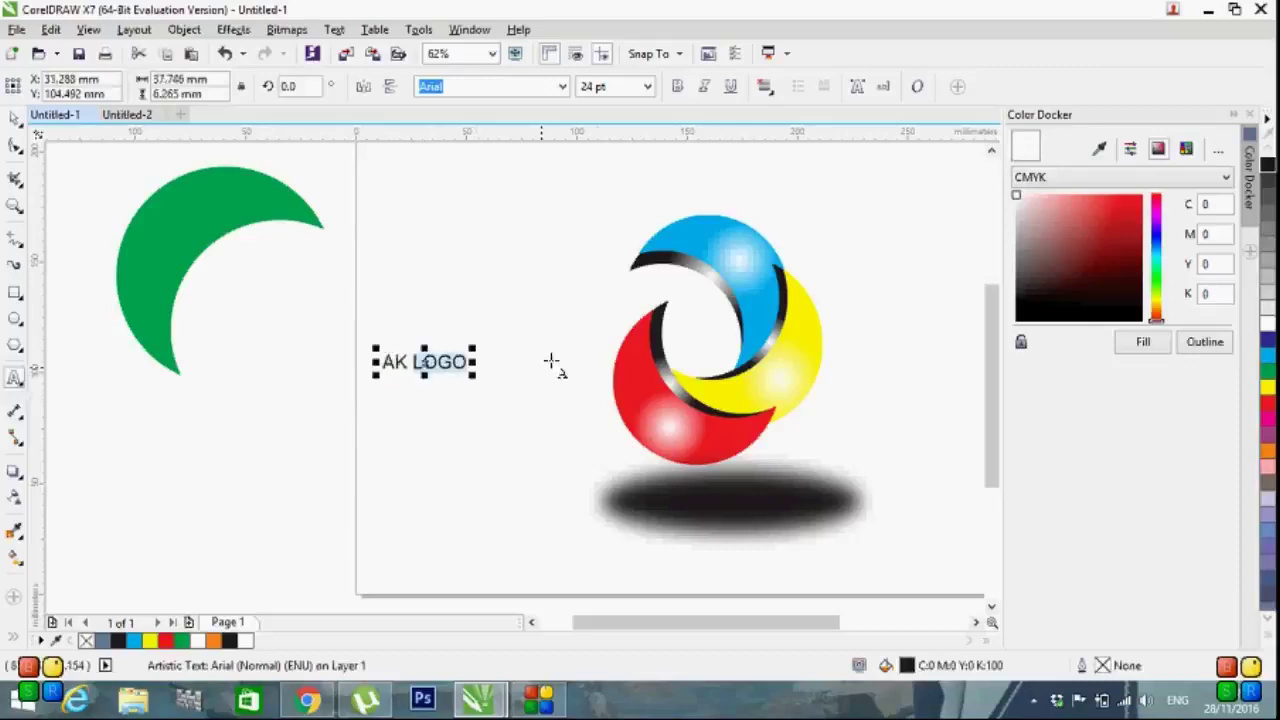
pyautogui.click(1270, 406)
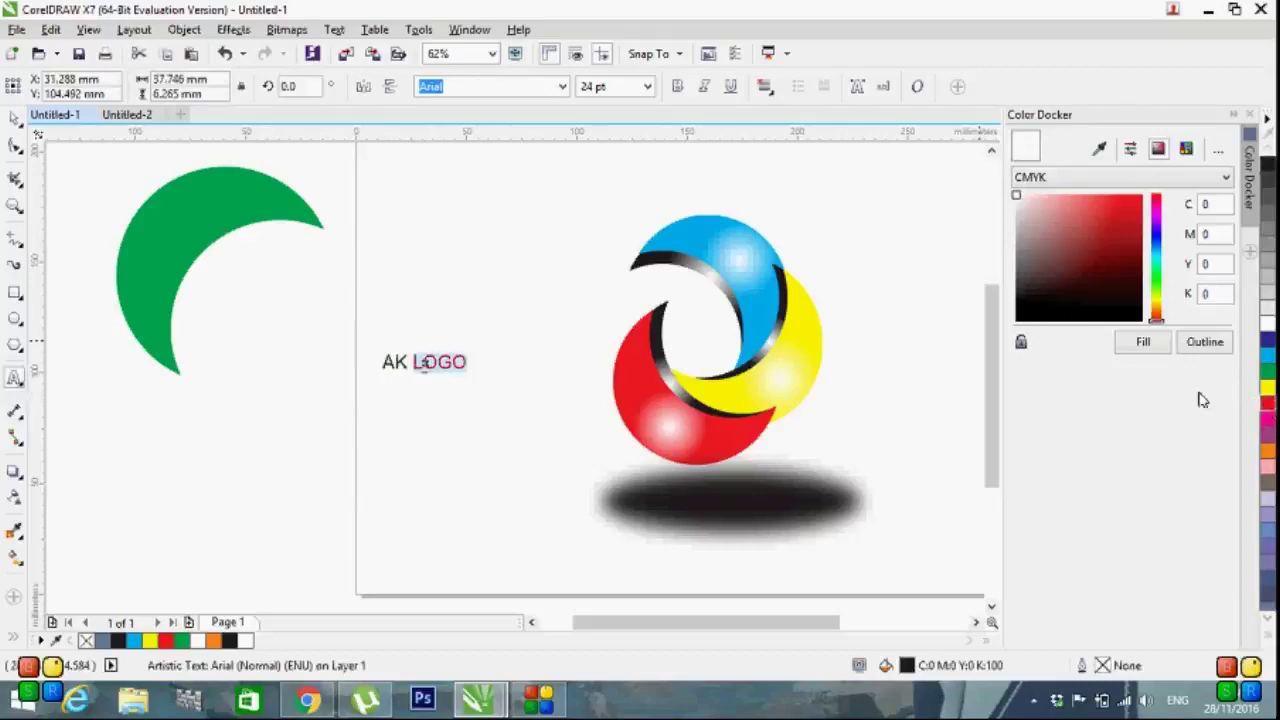
pyautogui.hotkey('ctrl', 'a')
pyautogui.click(647, 86)
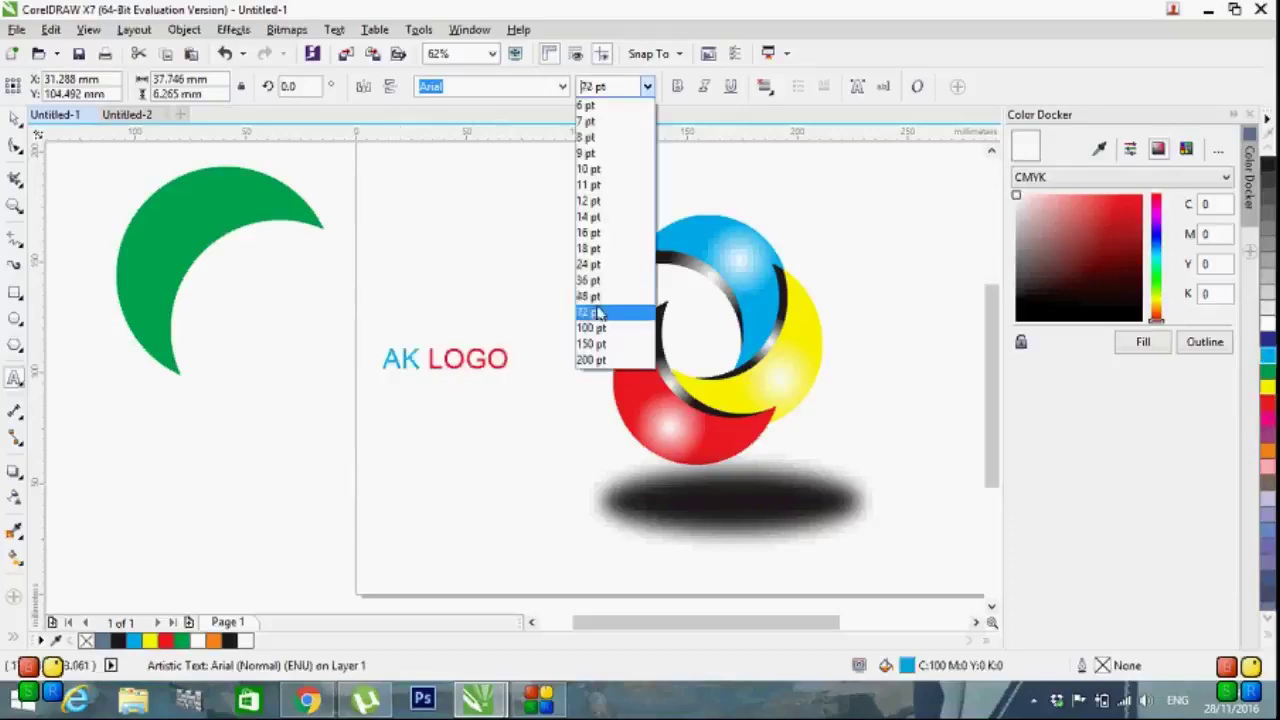
pyautogui.click(600, 294)
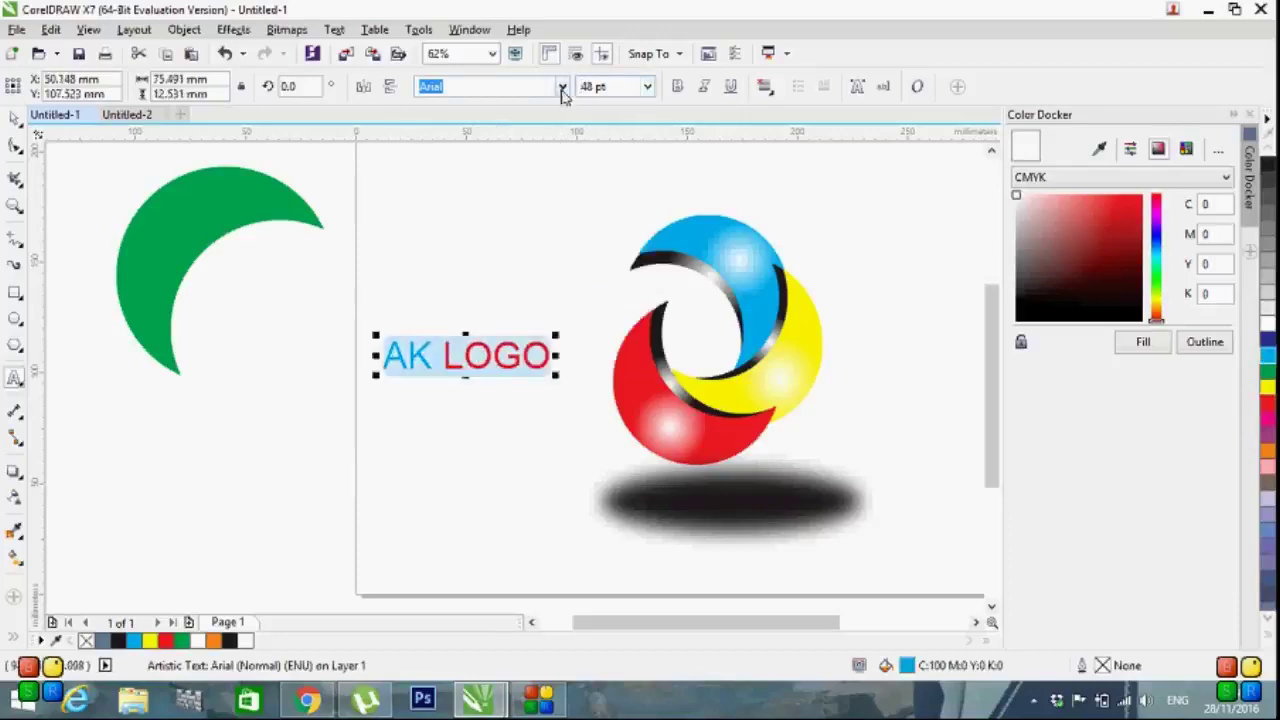
pyautogui.click(562, 88)
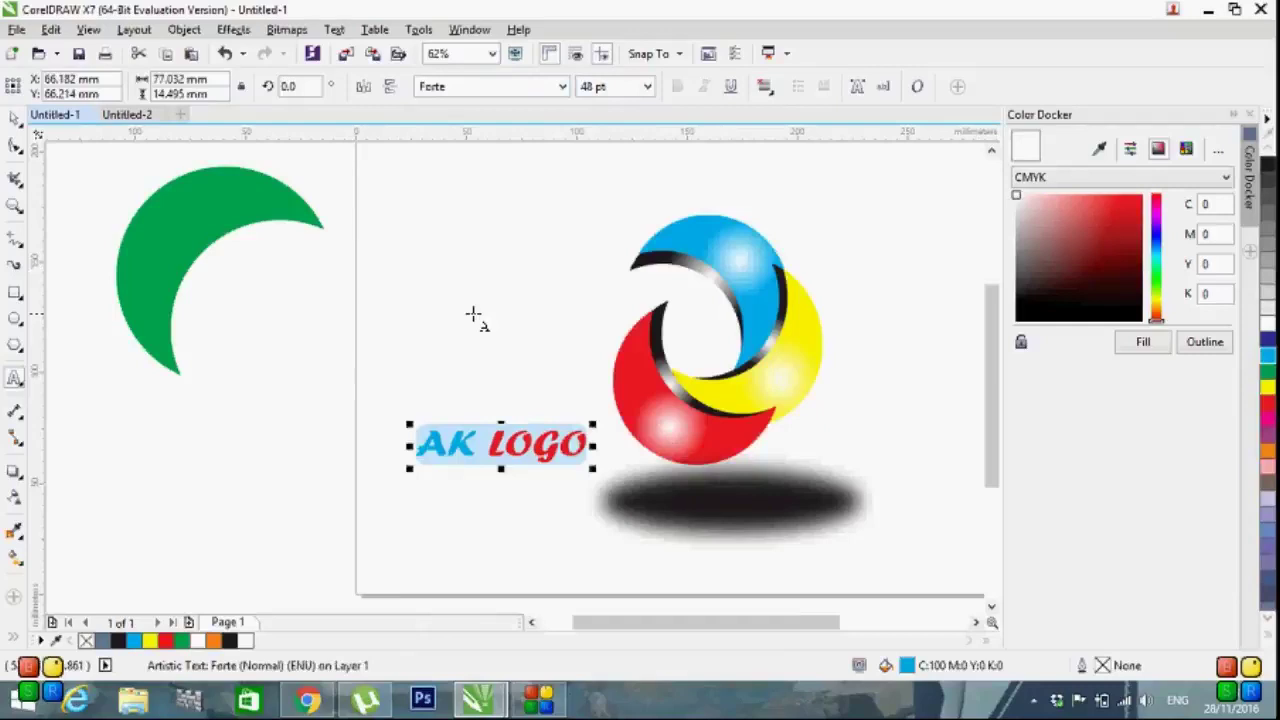
pyautogui.click(533, 445)
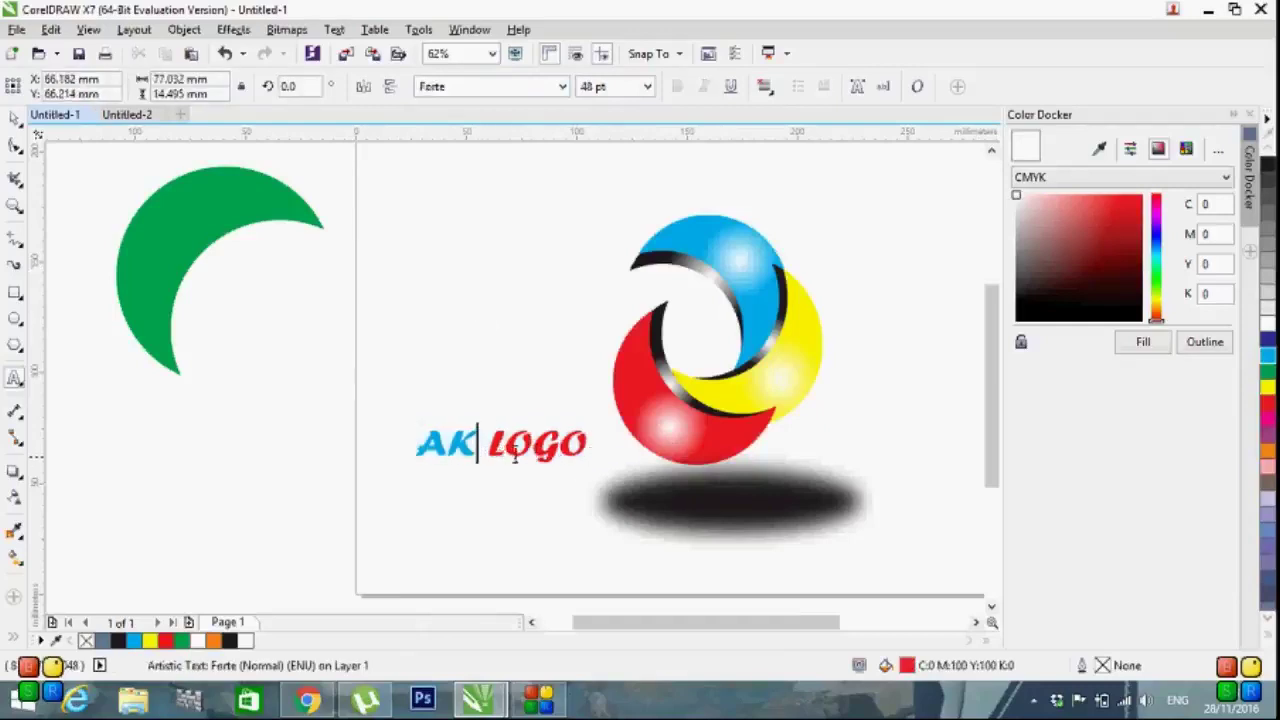
pyautogui.press('Escape')
pyautogui.press('Escape')
pyautogui.moveTo(361, 165)
pyautogui.mouseDown()
pyautogui.moveTo(962, 576)
pyautogui.moveTo(938, 522)
pyautogui.mouseUp()
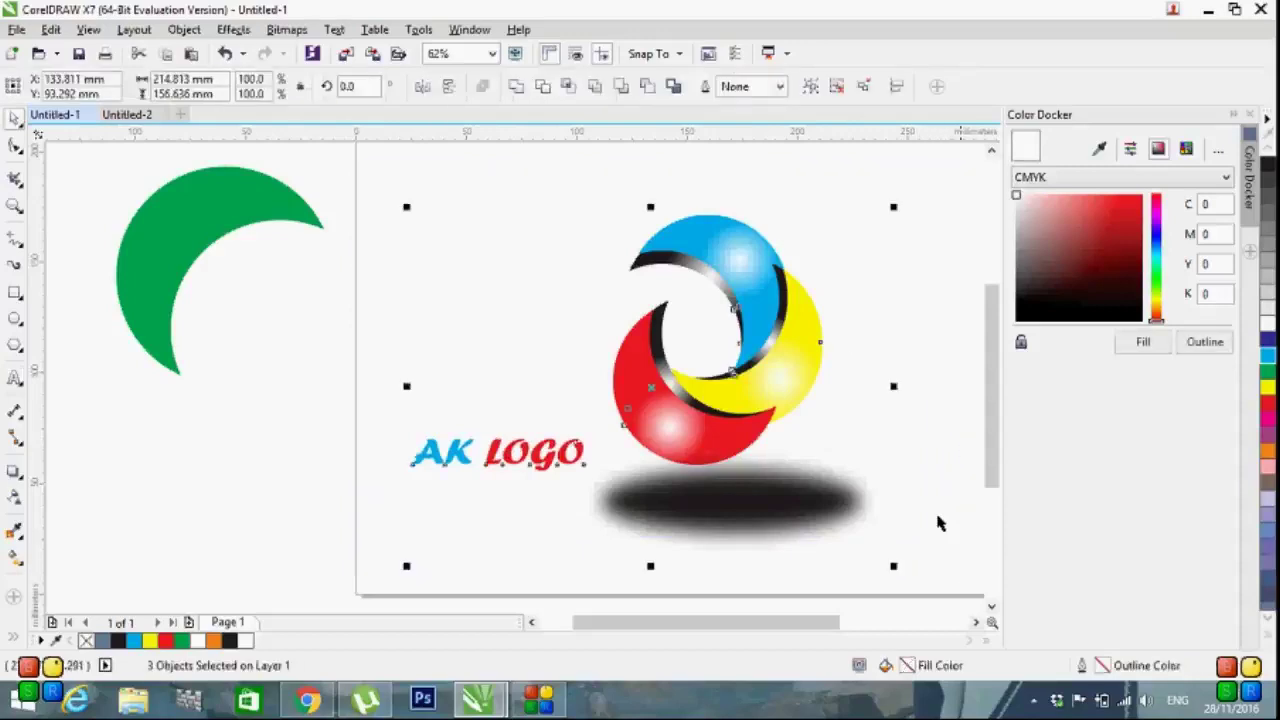
# - Group the swirl, shadow and AK LOGO text and move the group into place
pyautogui.rightClick(654, 393)
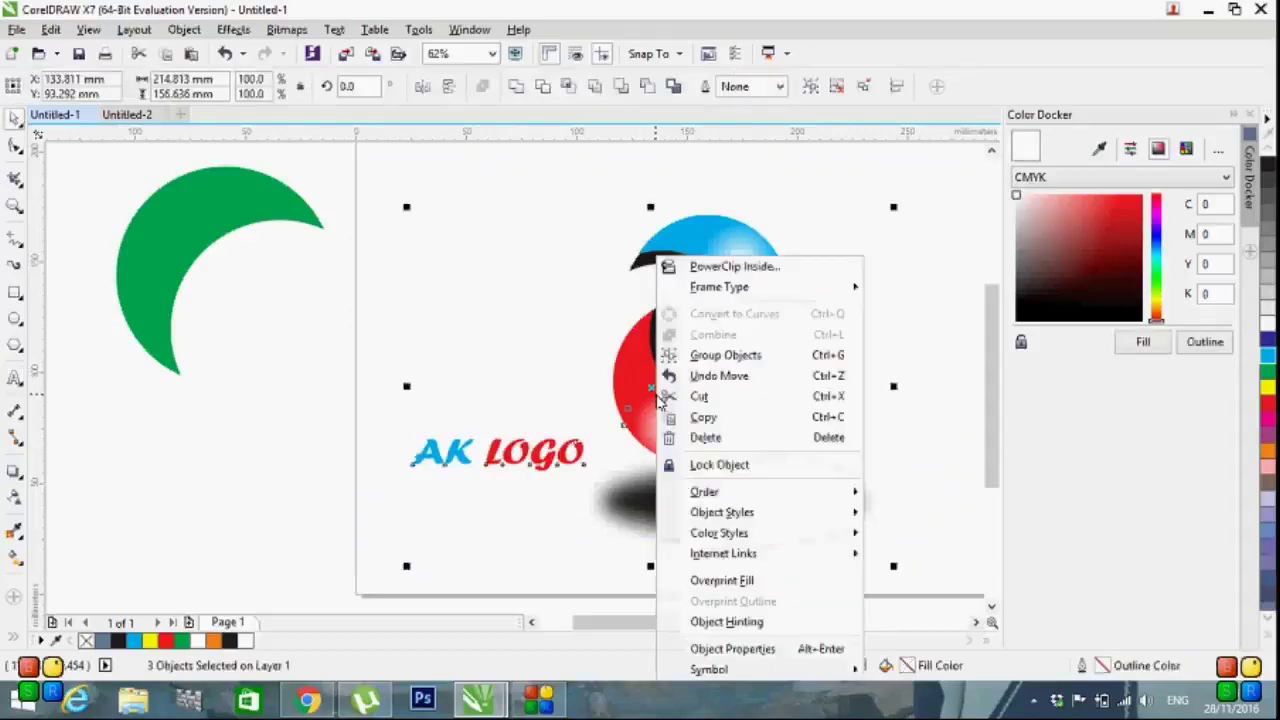
pyautogui.click(716, 356)
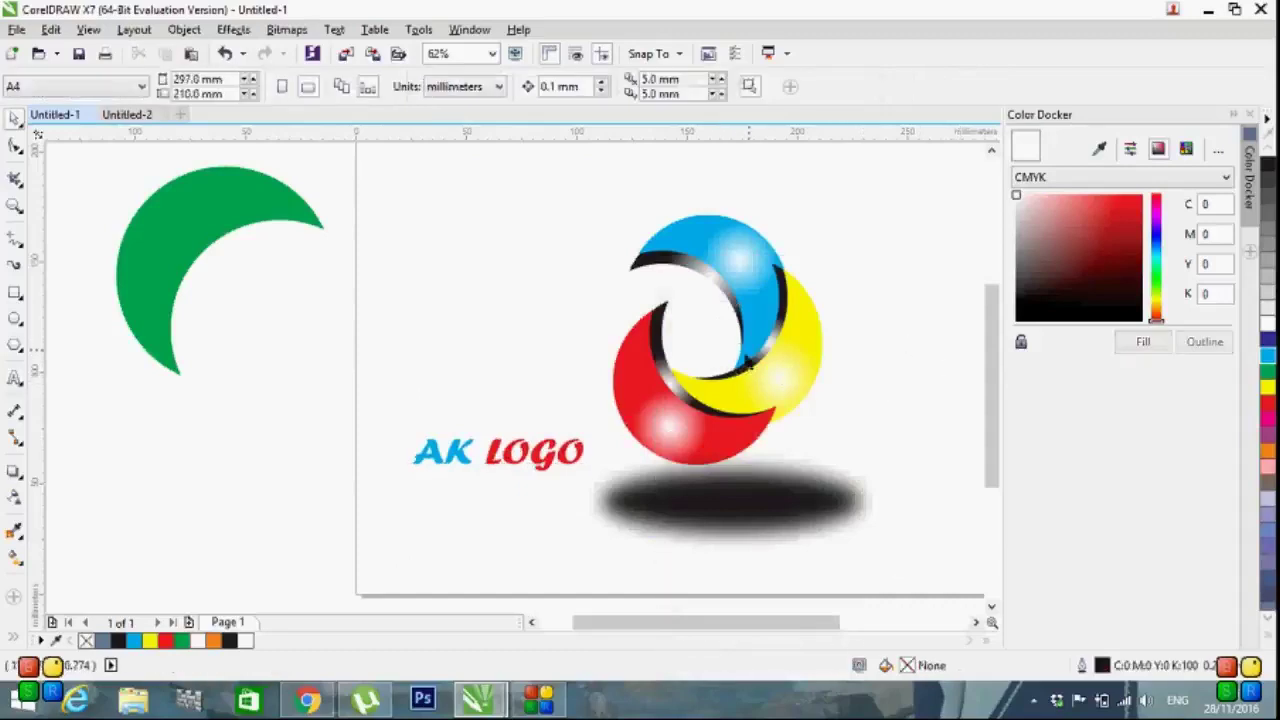
pyautogui.moveTo(789, 337)
pyautogui.mouseDown()
pyautogui.moveTo(670, 428)
pyautogui.moveTo(680, 420)
pyautogui.mouseUp()
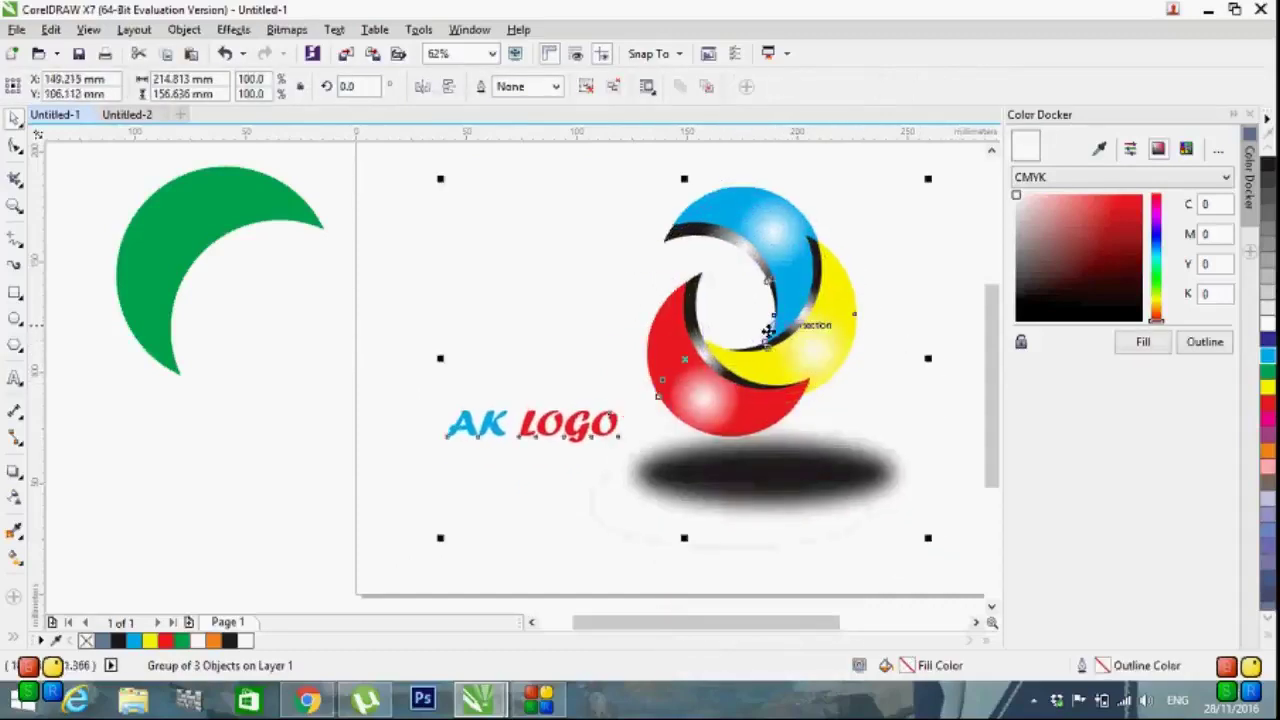
pyautogui.hscroll(3, 396, 243)
pyautogui.click(396, 243)
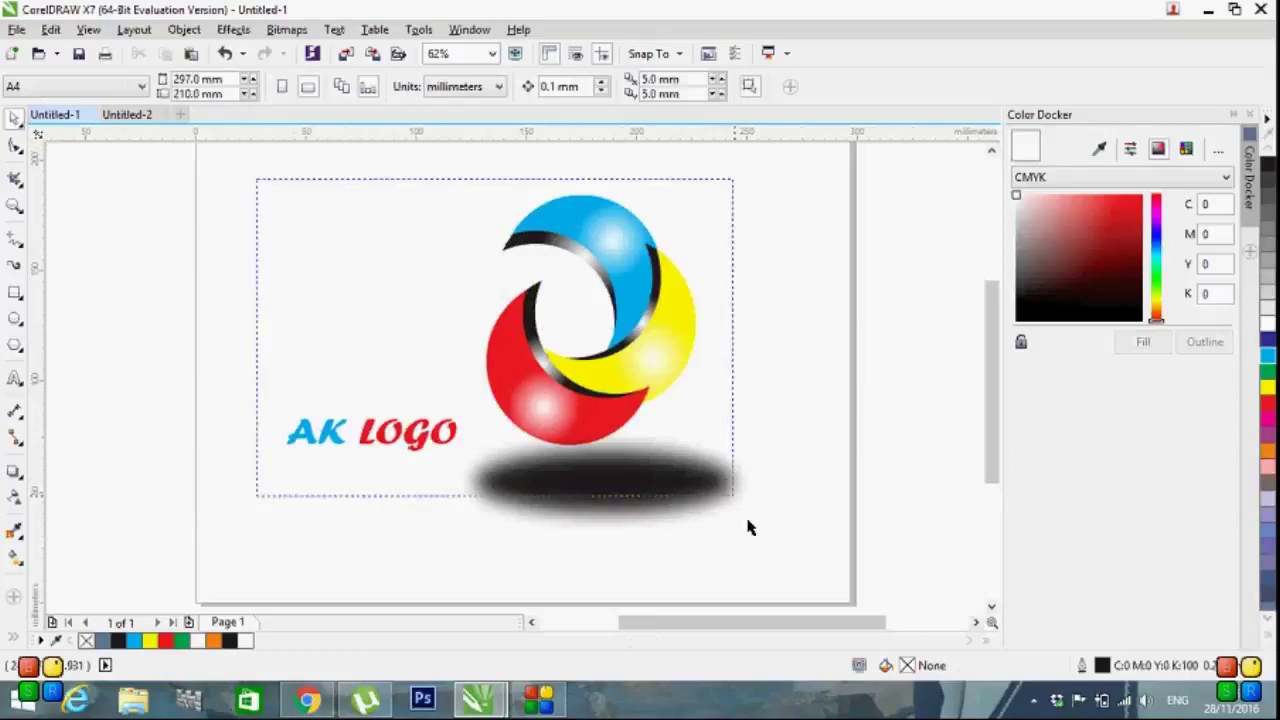
# - Copy the logo group and switch to the Untitled-2 background document
pyautogui.moveTo(257, 191); pyautogui.dragTo(785, 562)
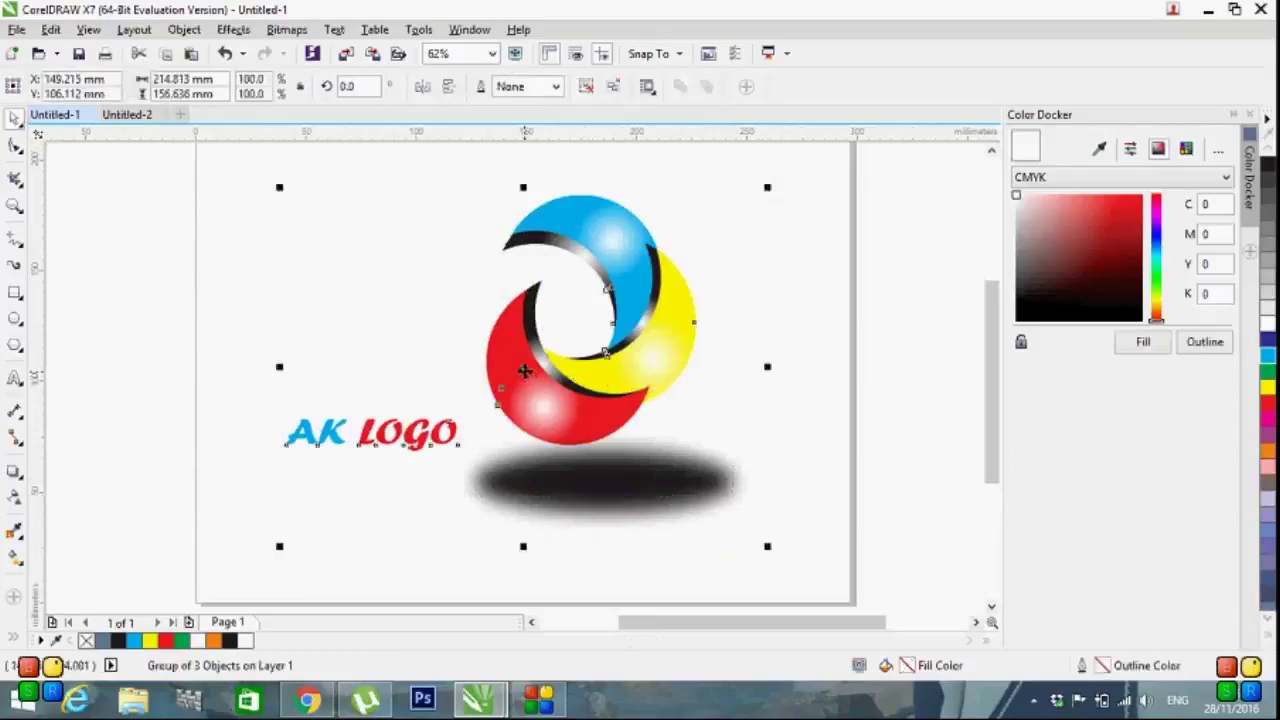
pyautogui.rightClick(524, 371)
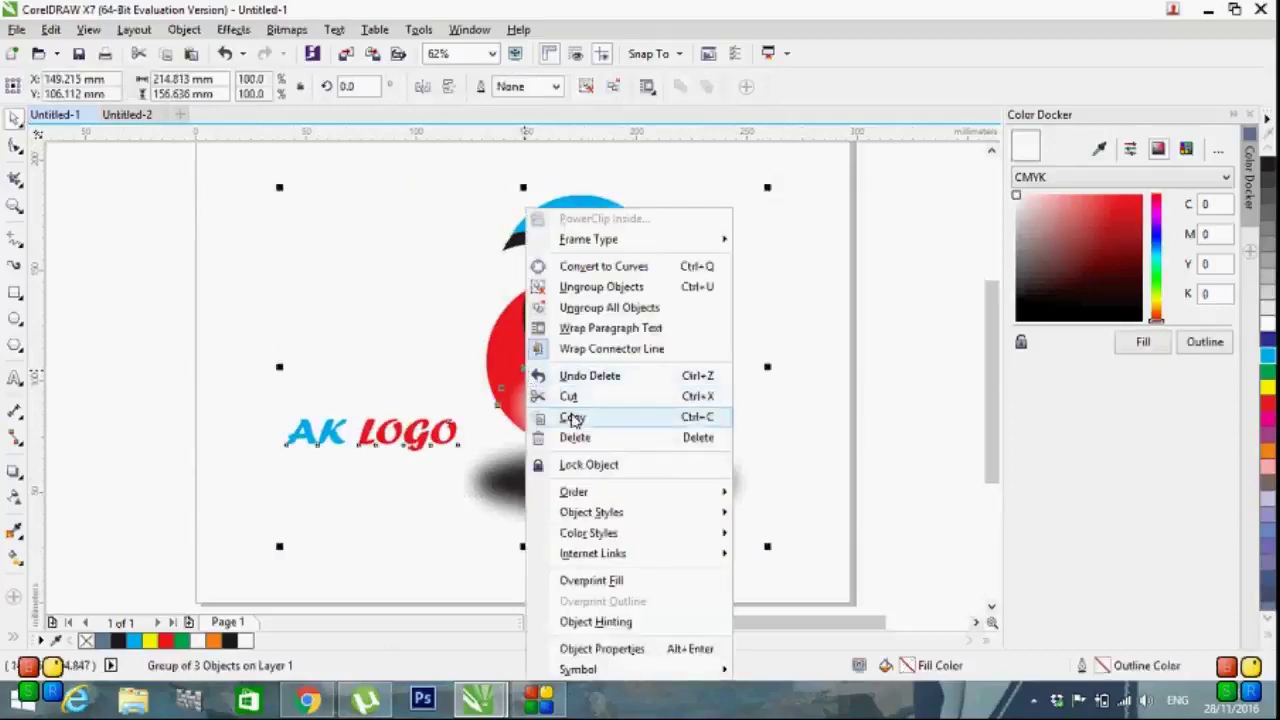
pyautogui.click(572, 418)
pyautogui.click(127, 114)
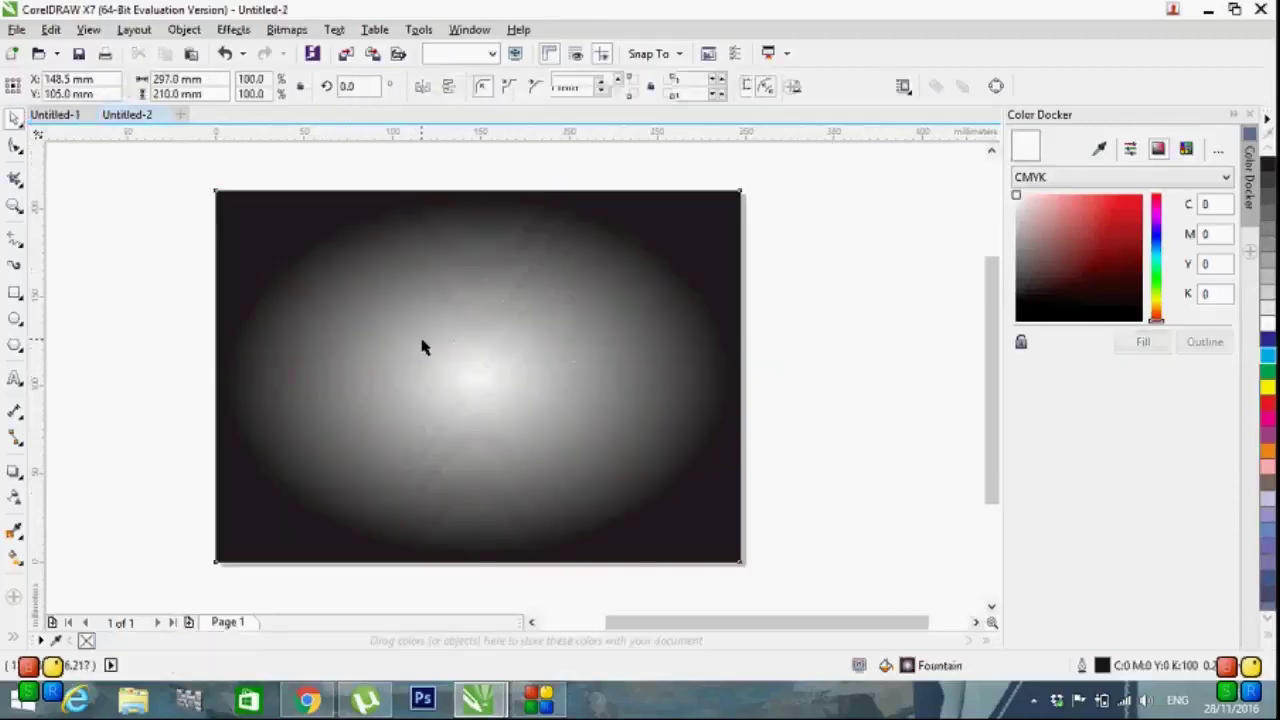
# - Paste the logo group onto Untitled-2's background, scale it to about 83% and position it
pyautogui.rightClick(422, 346)
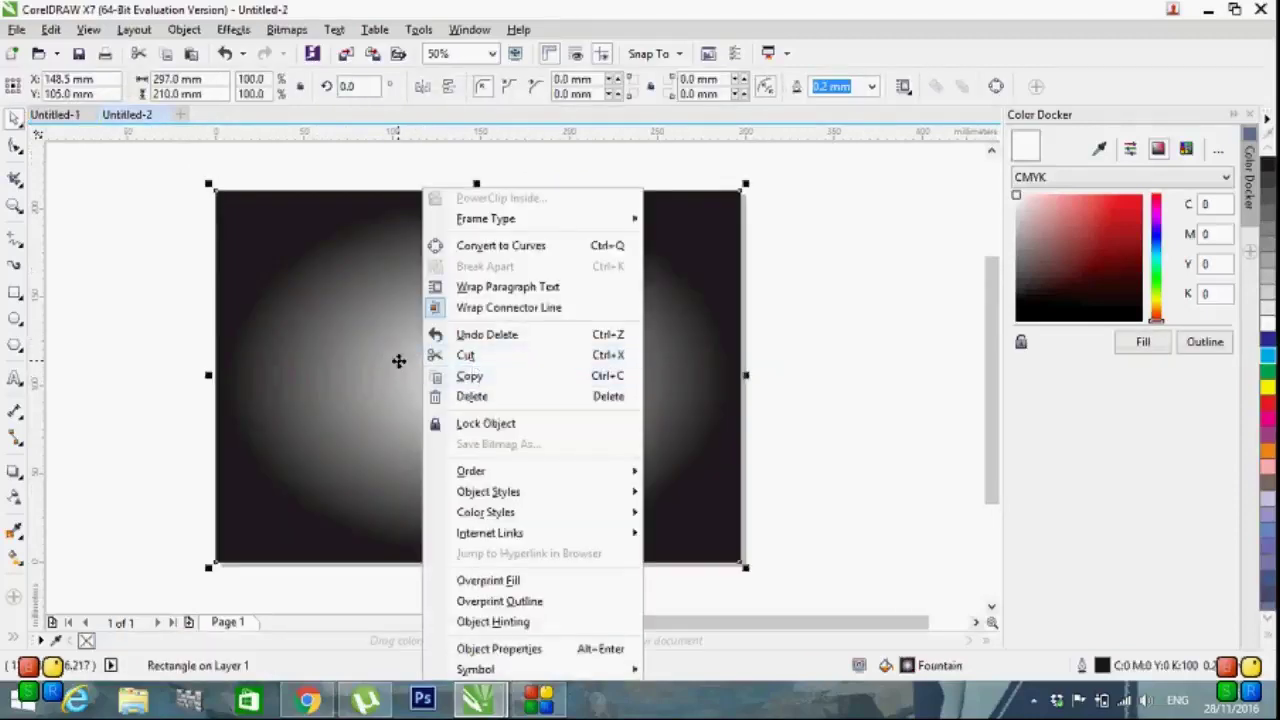
pyautogui.click(398, 361)
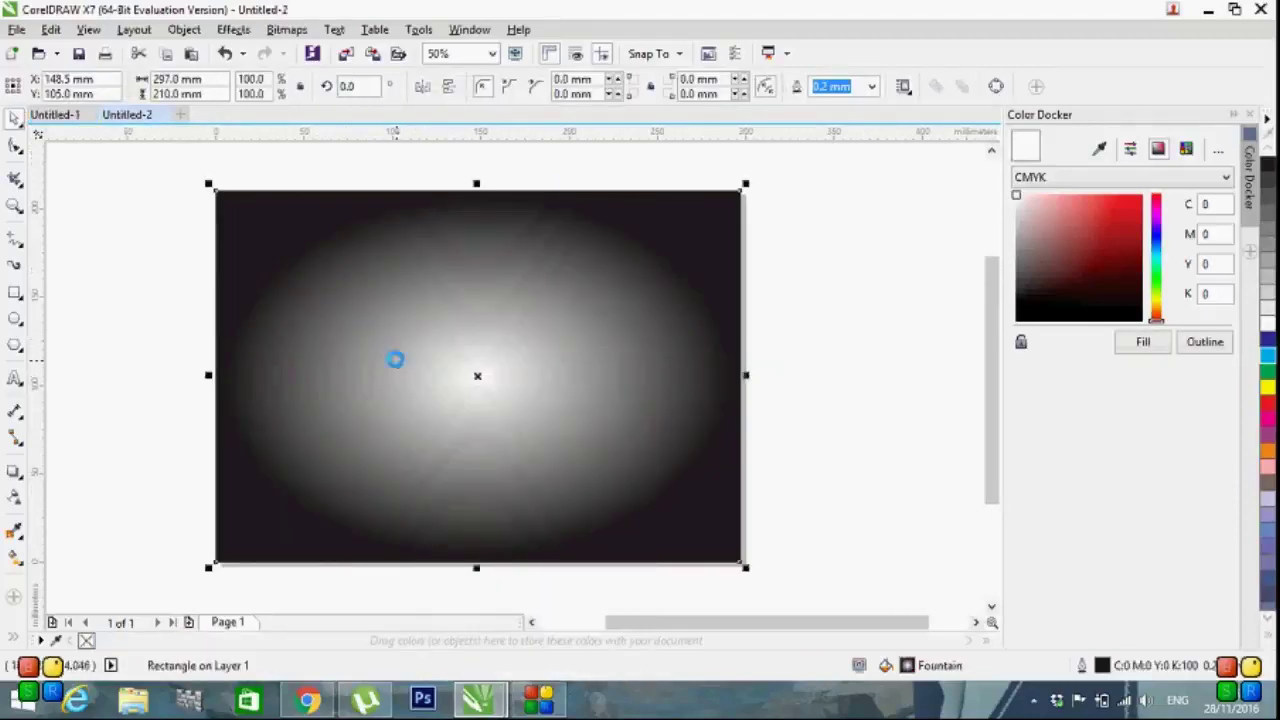
pyautogui.hotkey('ctrl', 'v')
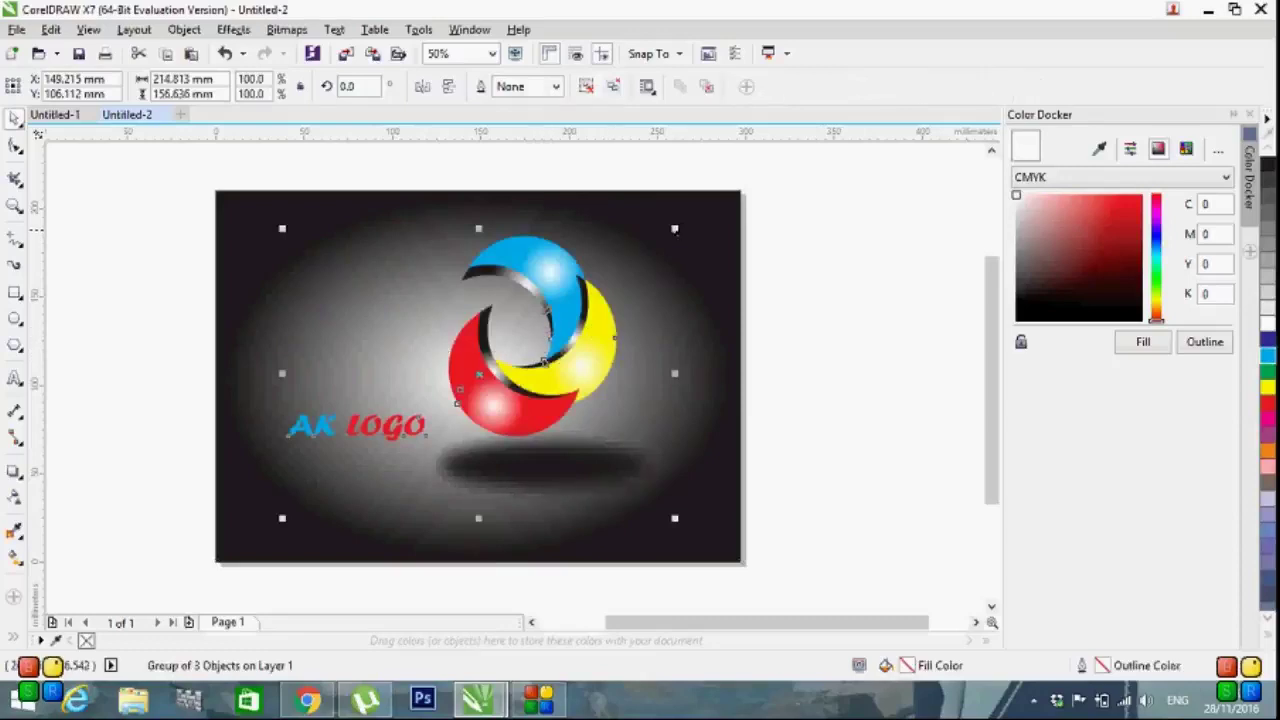
pyautogui.moveTo(675, 229); pyautogui.dragTo(585, 332)
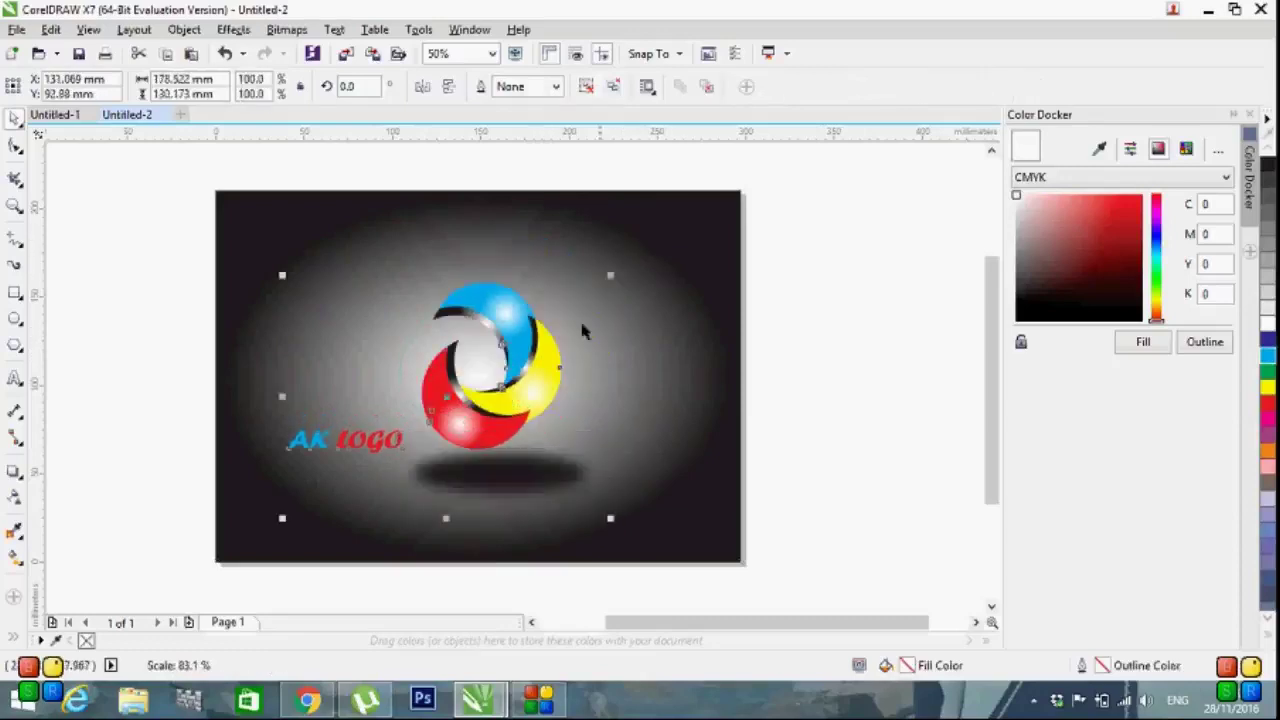
pyautogui.moveTo(494, 400); pyautogui.dragTo(520, 374)
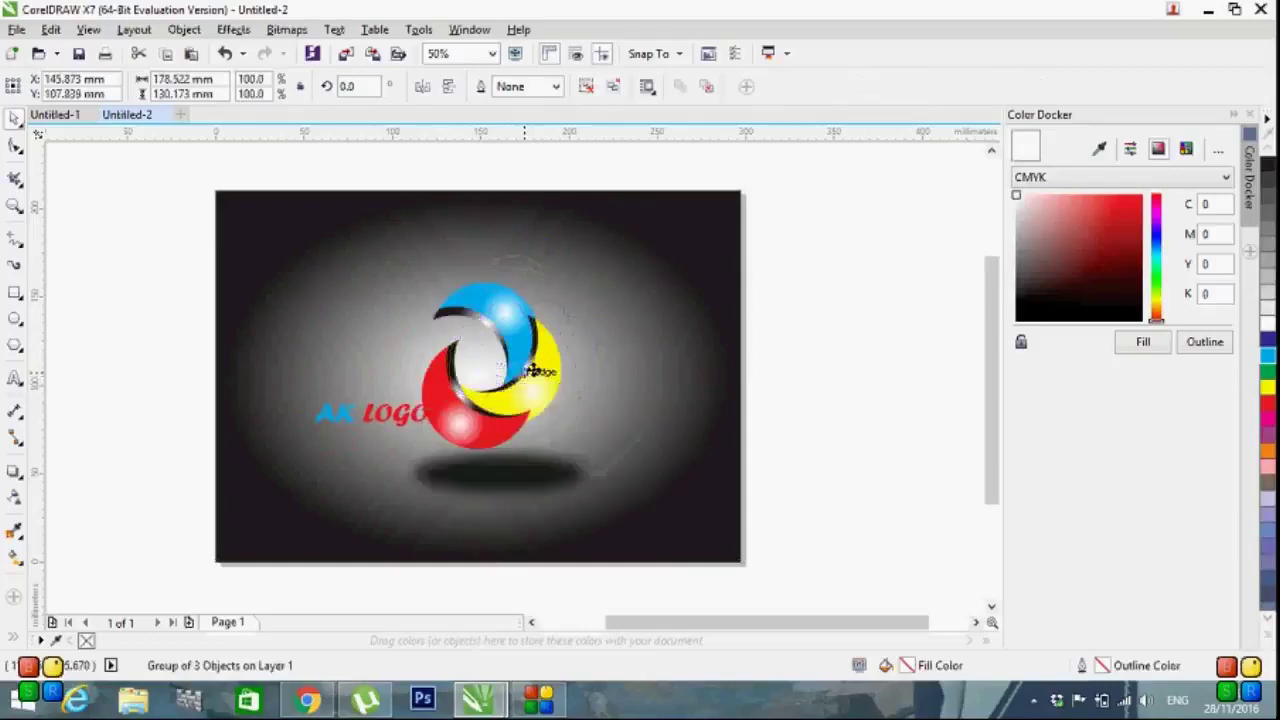
pyautogui.moveTo(636, 248); pyautogui.dragTo(670, 232)
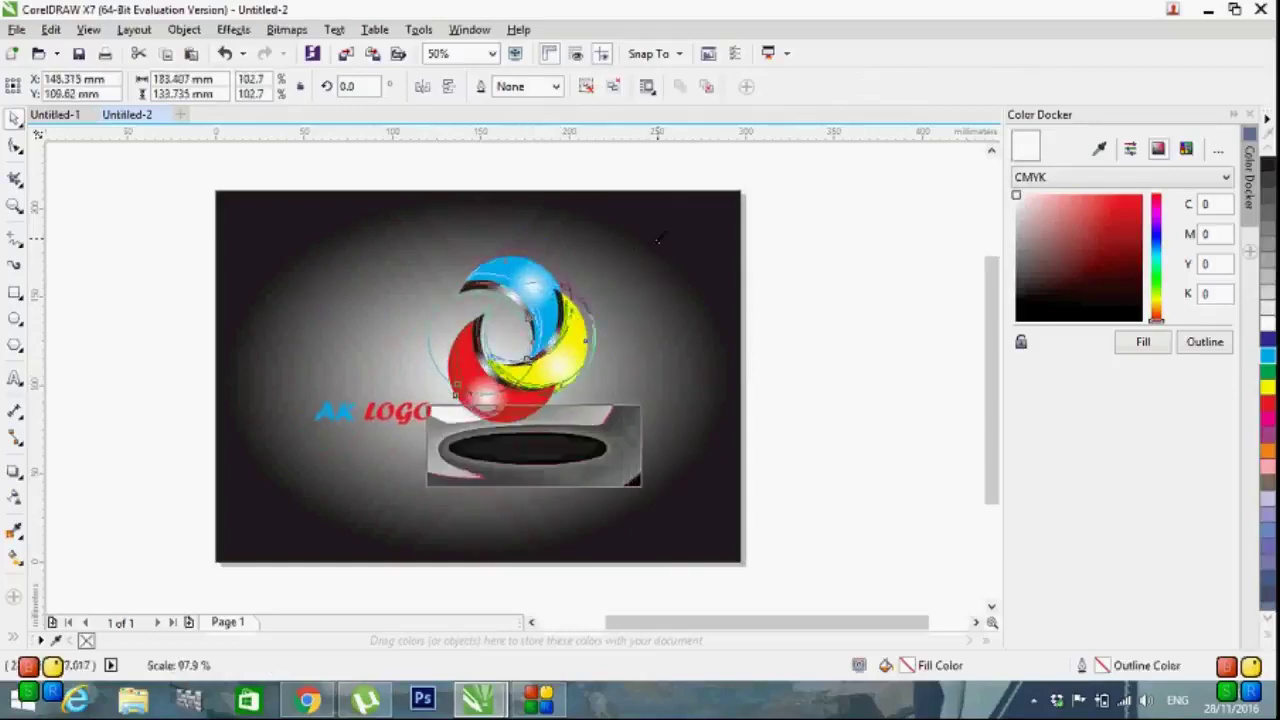
pyautogui.click(680, 306)
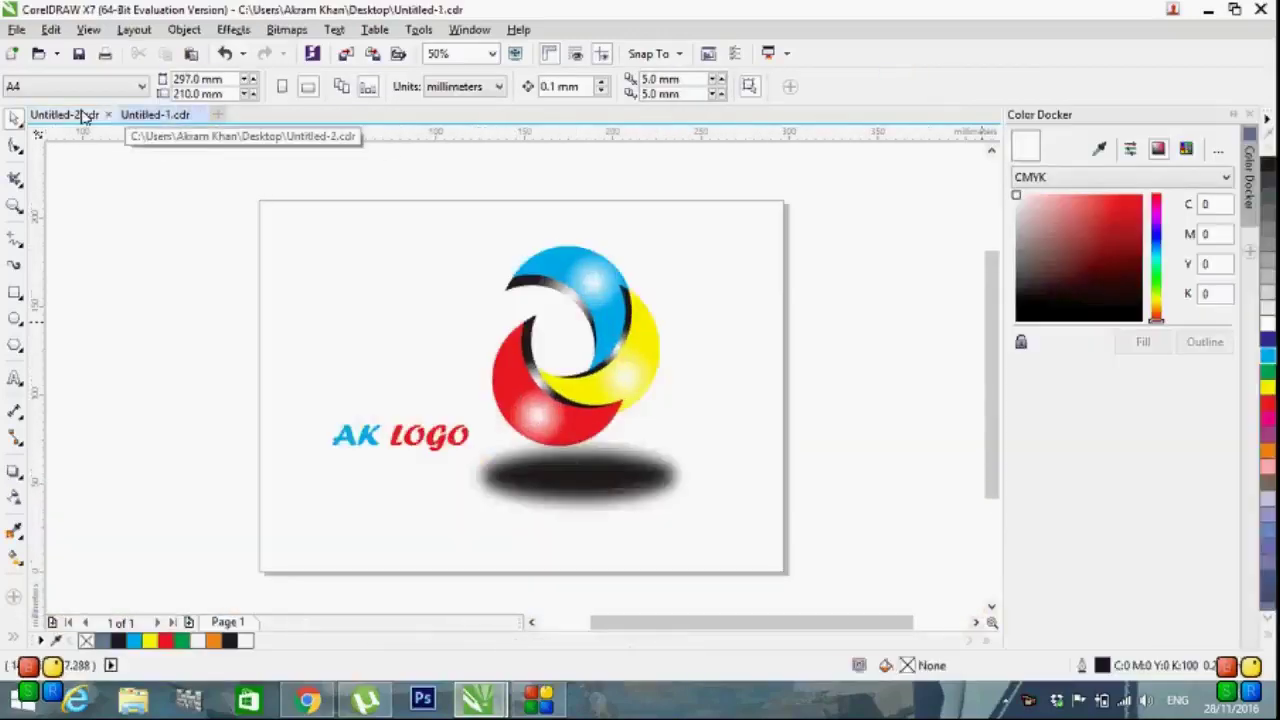
# - Switch from Untitled-2.cdr back to Untitled-1.cdr to view the logo on its plain white page
pyautogui.click(75, 115)
pyautogui.click(149, 116)
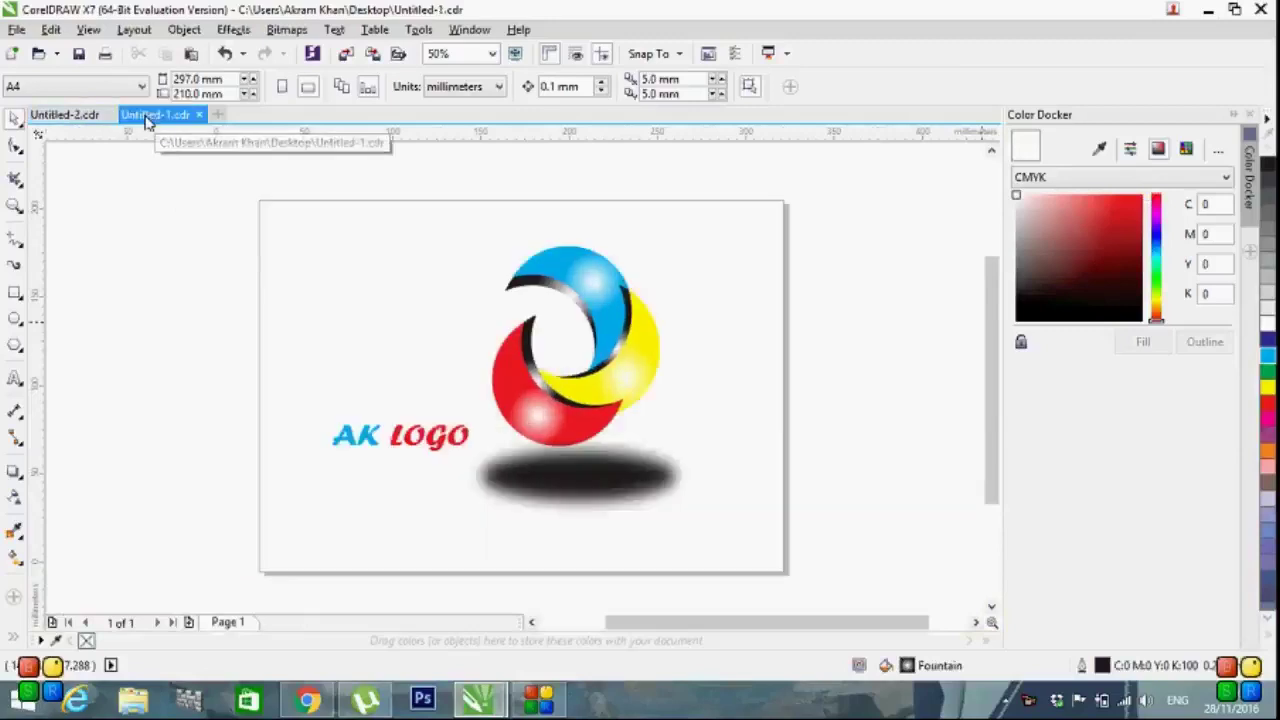